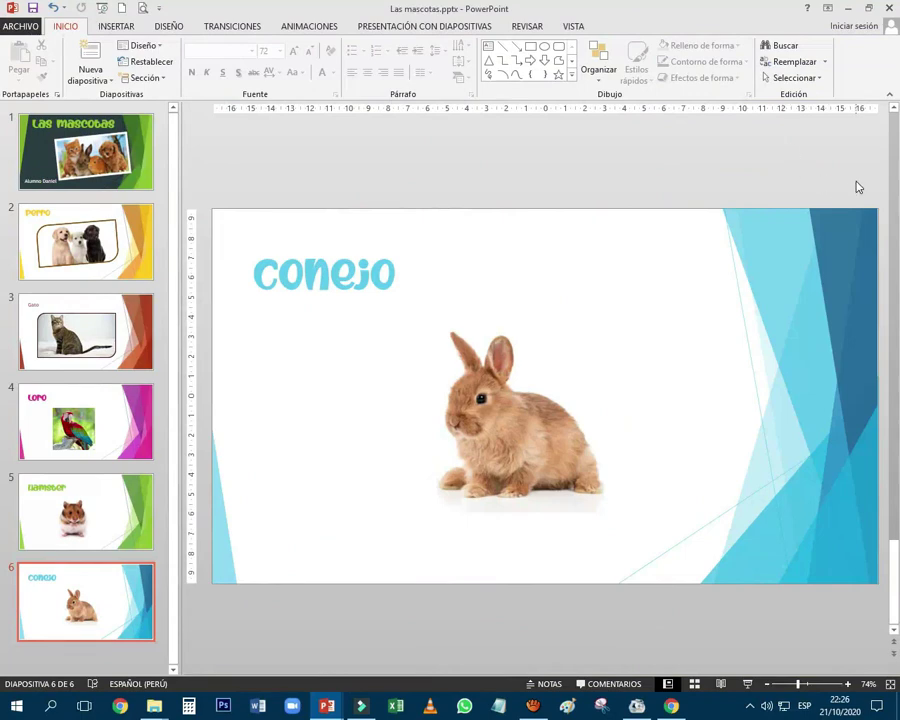
# - On the Loro slide, give the parrot picture a soft rounded style with a magenta border
pyautogui.click(130, 408)
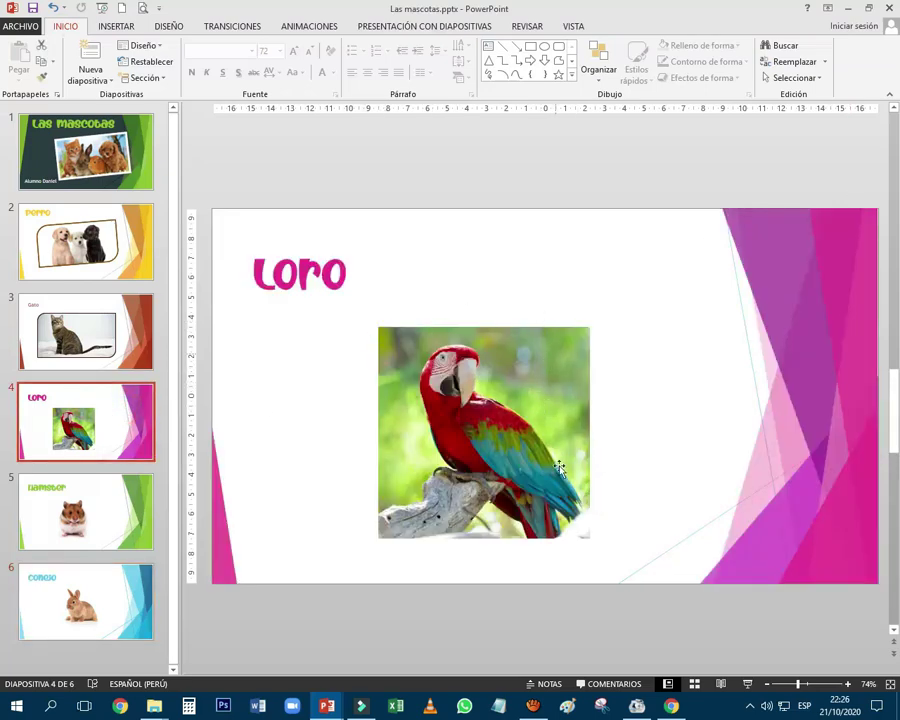
pyautogui.click(505, 382)
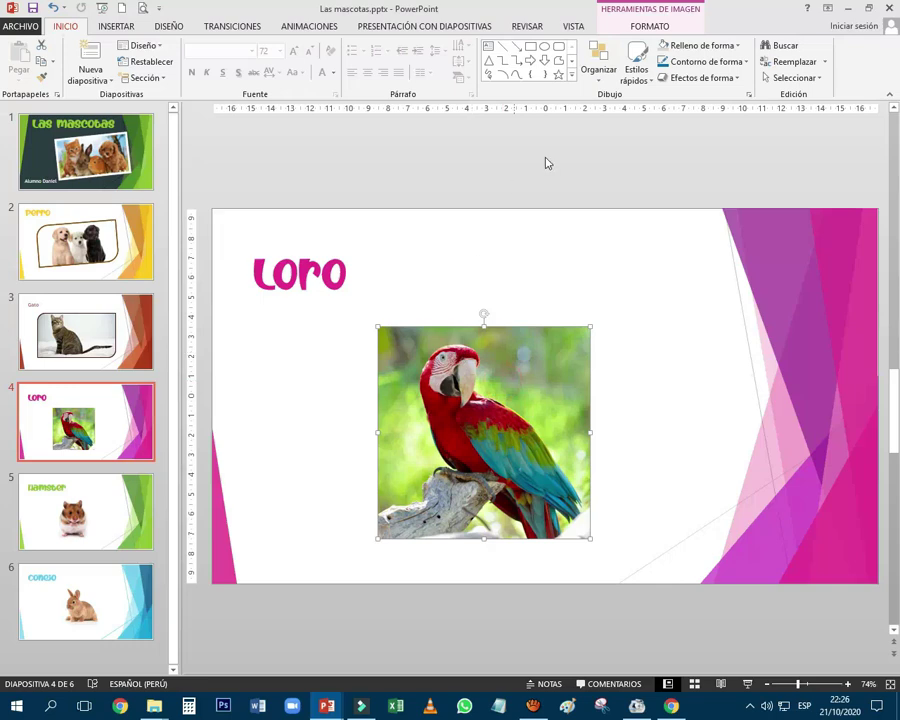
pyautogui.click(651, 28)
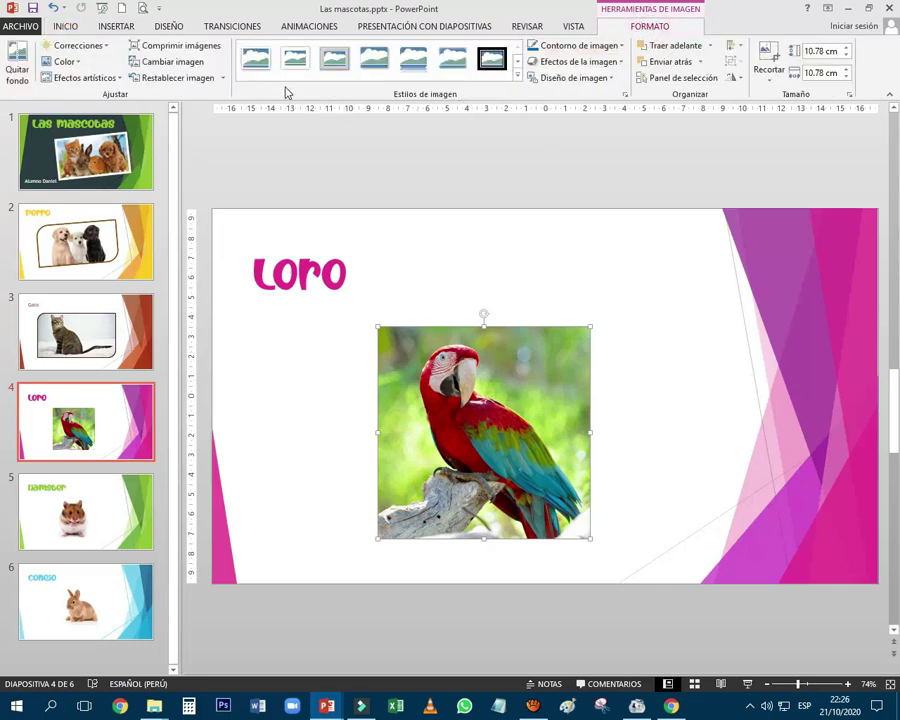
pyautogui.click(517, 76)
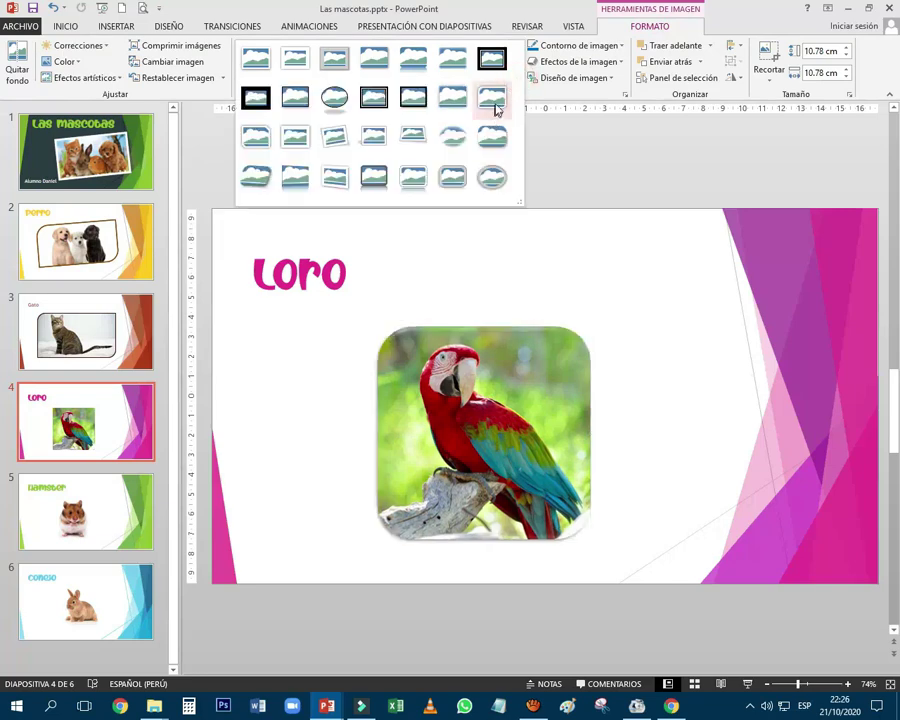
pyautogui.click(493, 100)
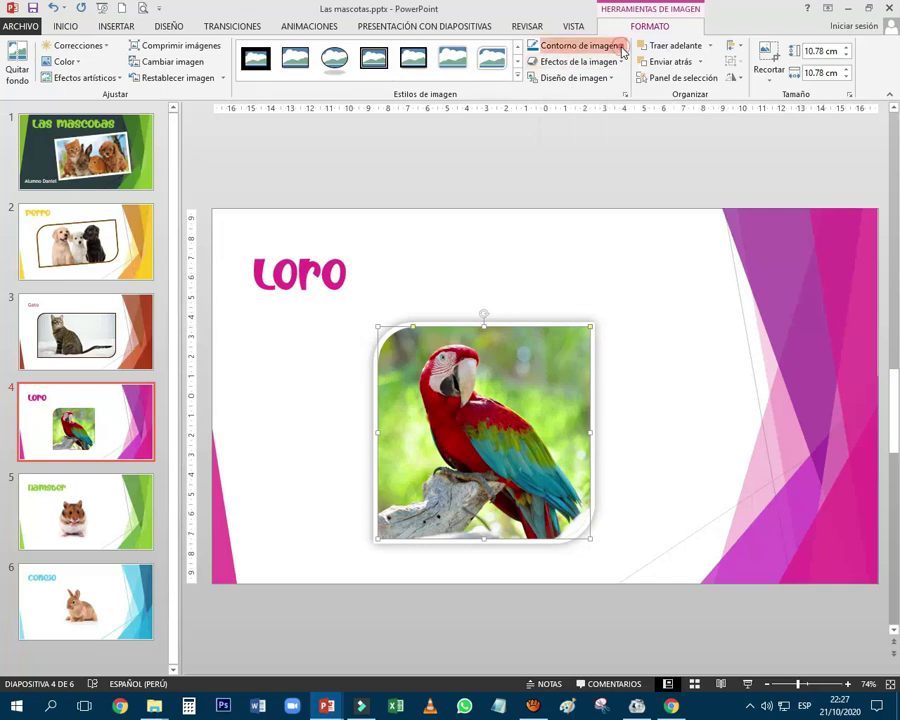
pyautogui.click(622, 50)
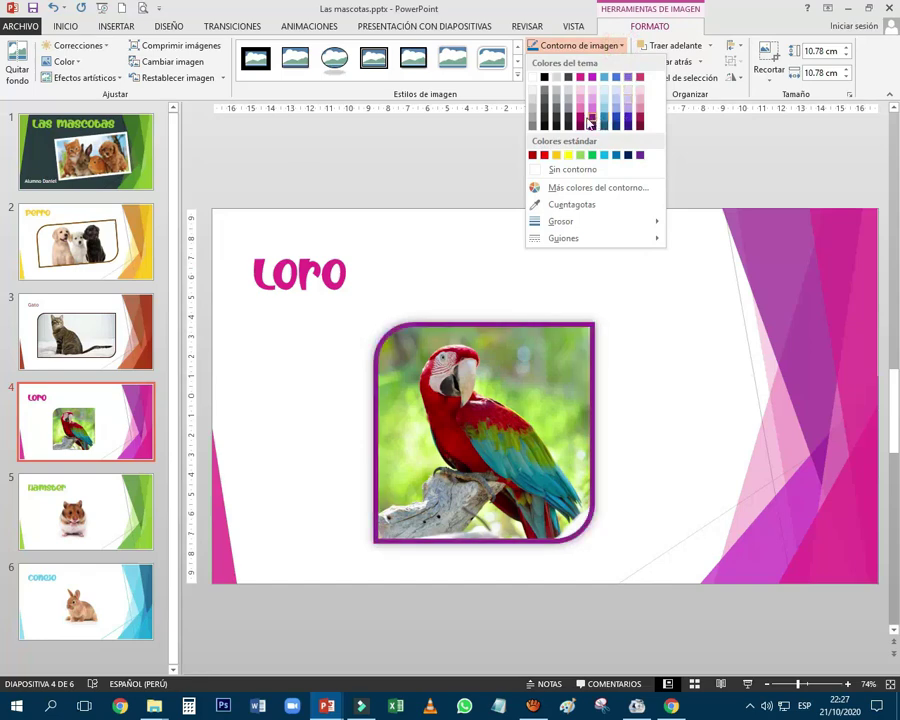
pyautogui.click(581, 121)
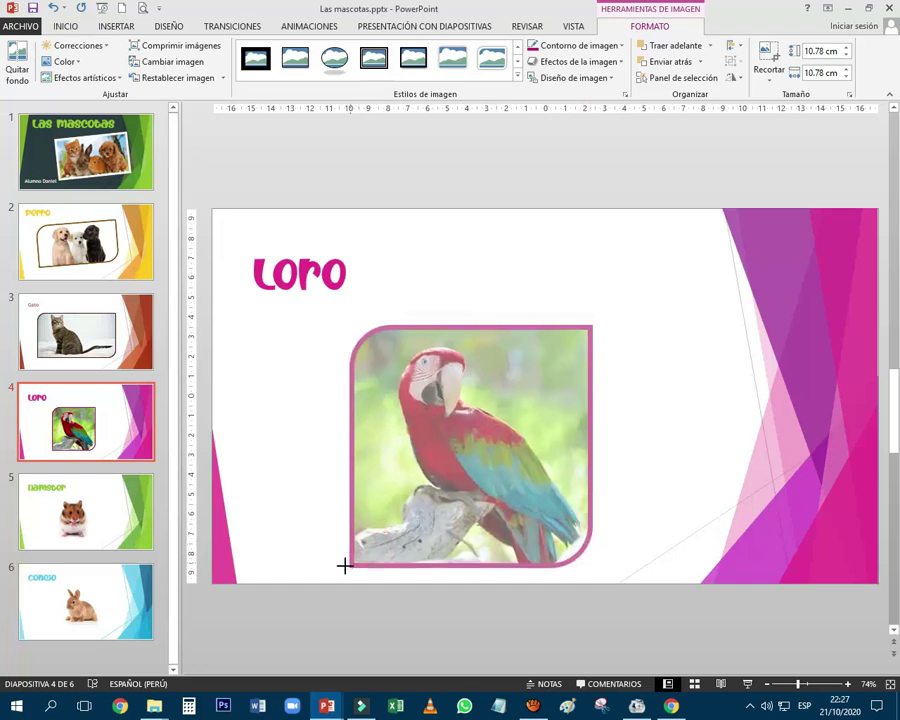
# - Enlarge the parrot picture to 13.15 cm, tilt it slightly counter-clockwise and reposition it
pyautogui.moveTo(375, 541); pyautogui.dragTo(342, 572)
pyautogui.moveTo(407, 504); pyautogui.dragTo(440, 487)
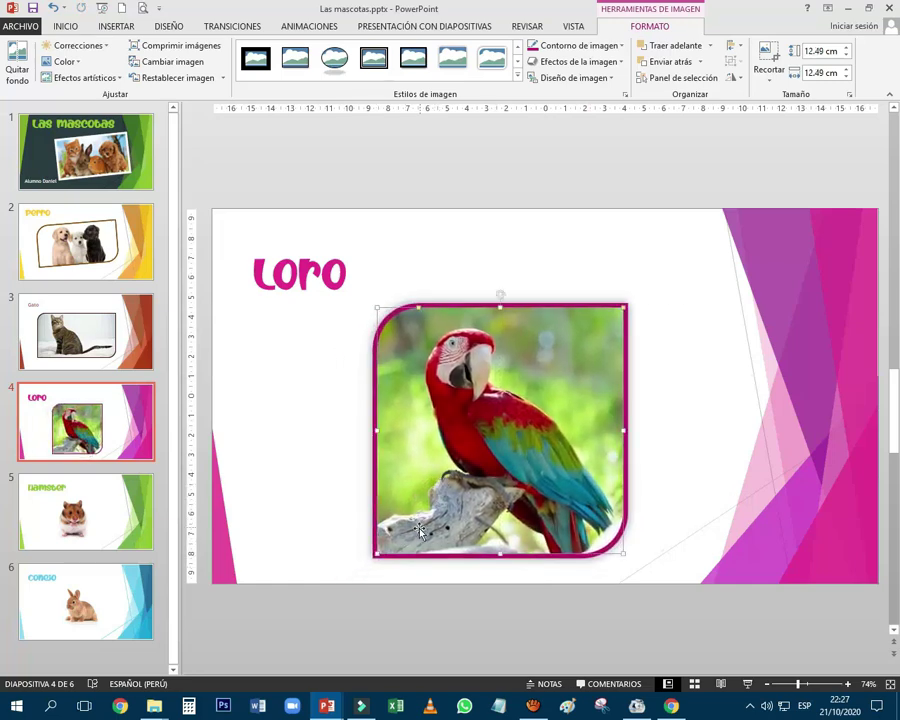
pyautogui.moveTo(512, 402); pyautogui.dragTo(522, 389)
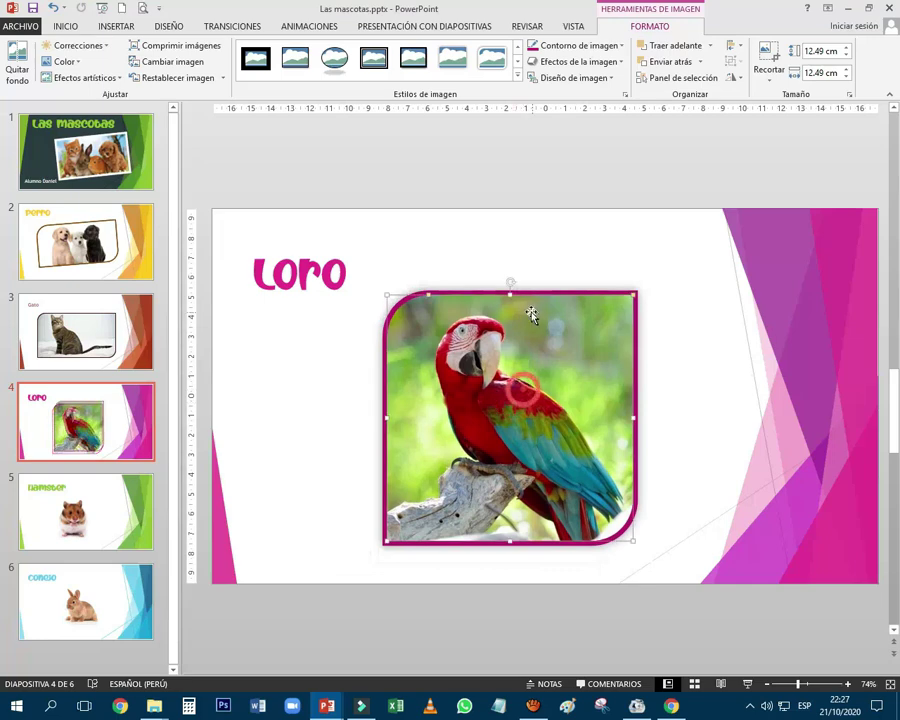
pyautogui.moveTo(511, 283); pyautogui.dragTo(501, 283)
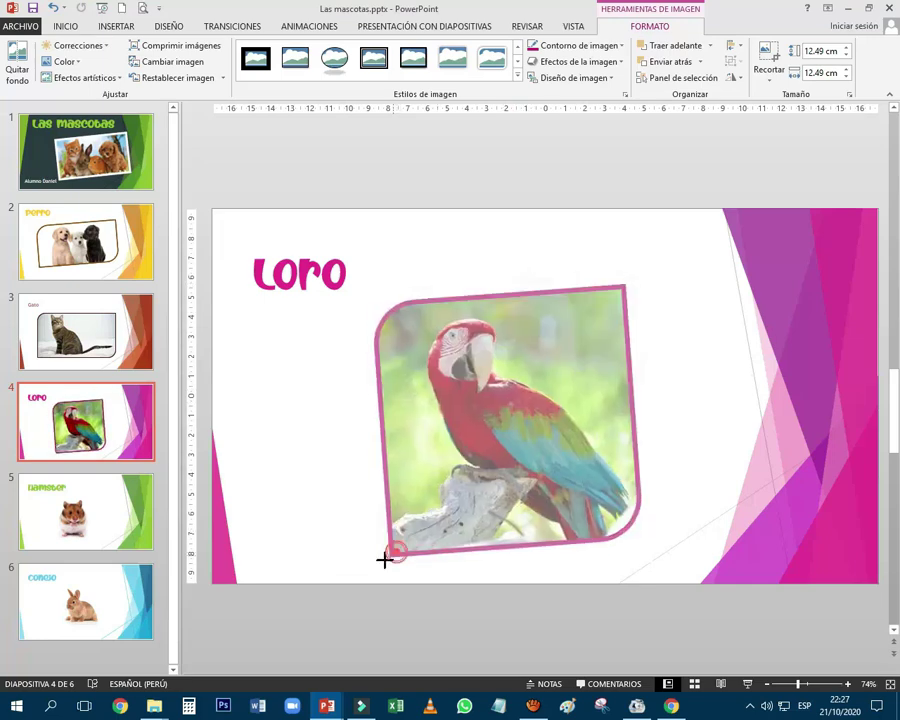
pyautogui.moveTo(394, 551); pyautogui.dragTo(384, 557)
pyautogui.click(473, 501)
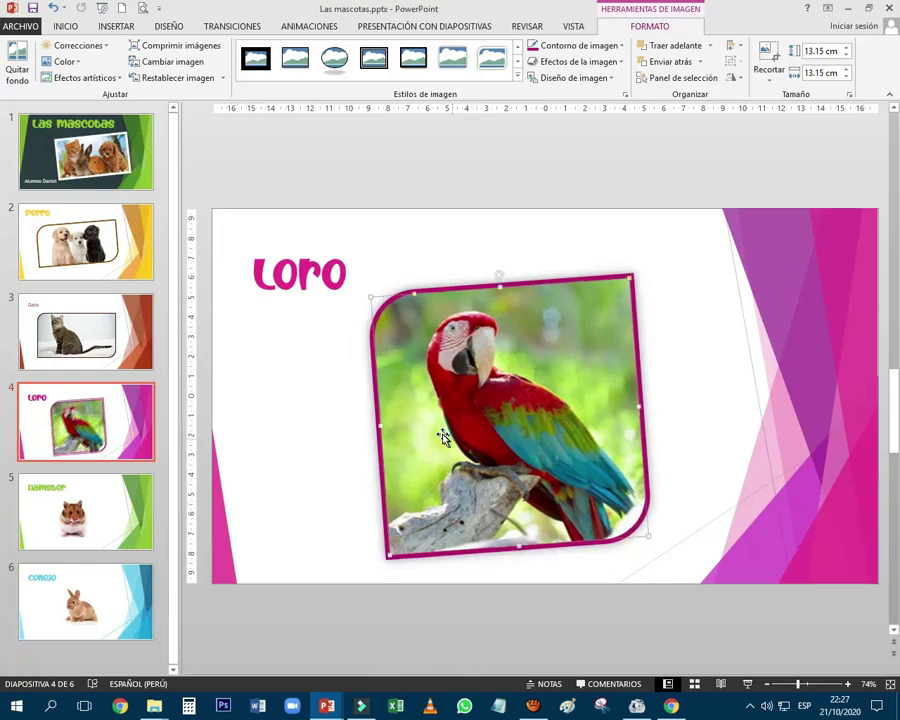
pyautogui.click(599, 163)
# - Apply the Rotated, White picture style to the hamster picture on the Hamster slide
pyautogui.click(138, 527)
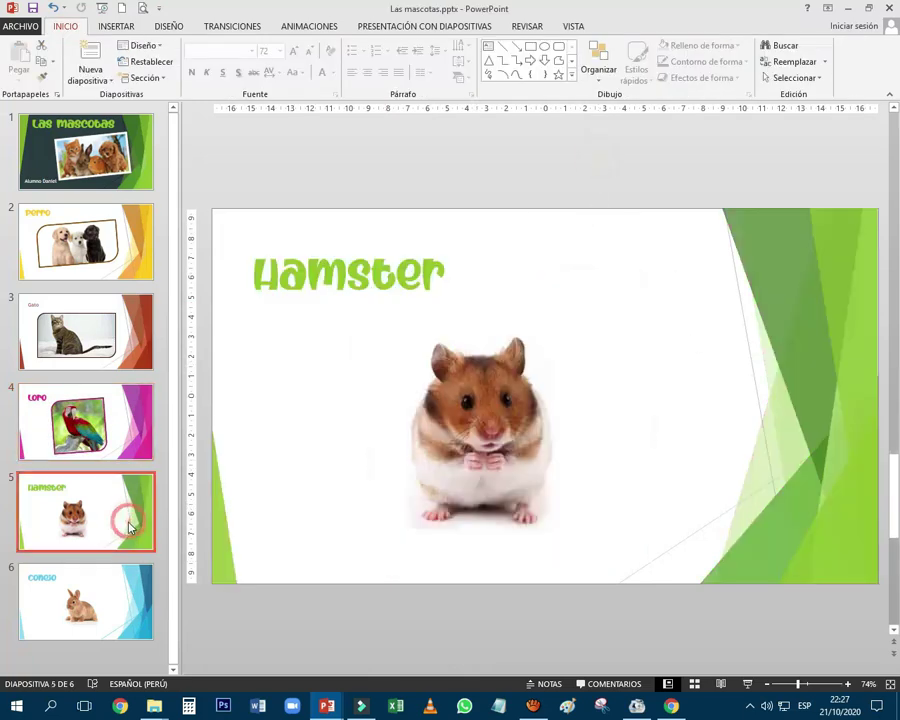
pyautogui.click(484, 427)
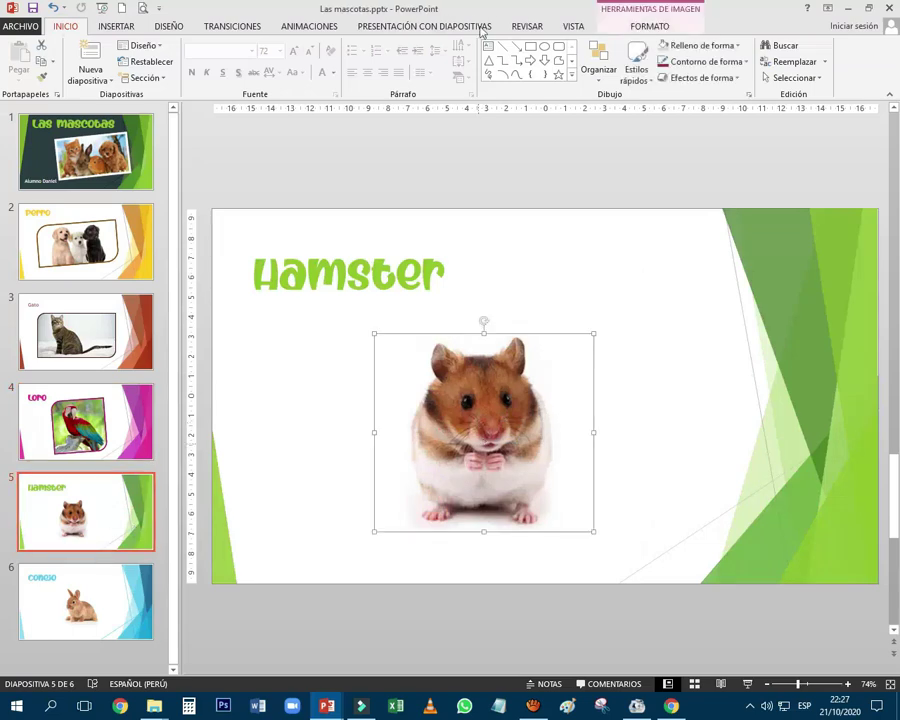
pyautogui.click(672, 24)
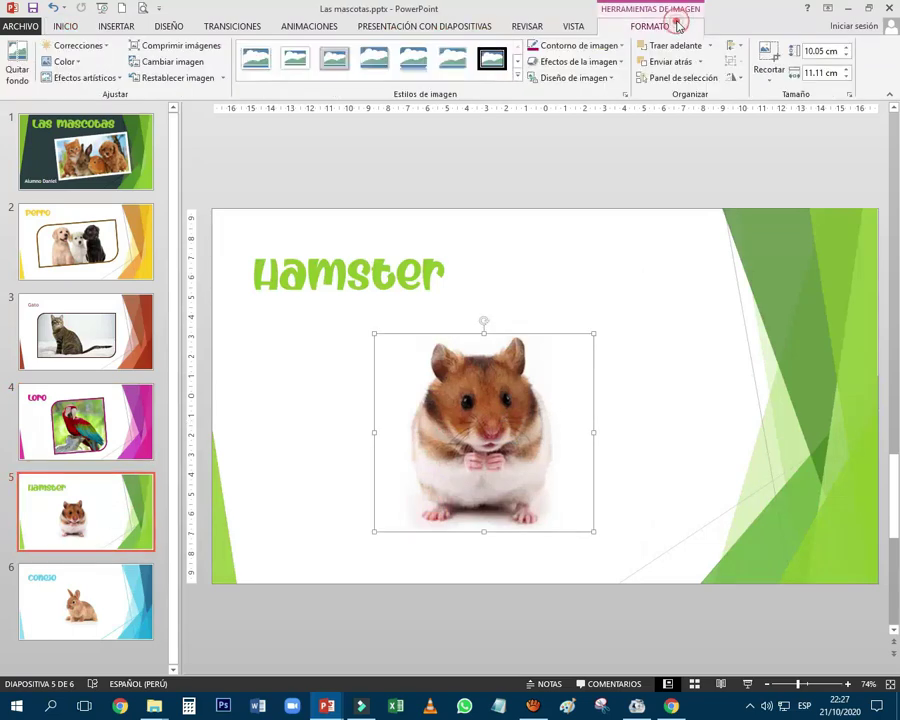
pyautogui.click(517, 78)
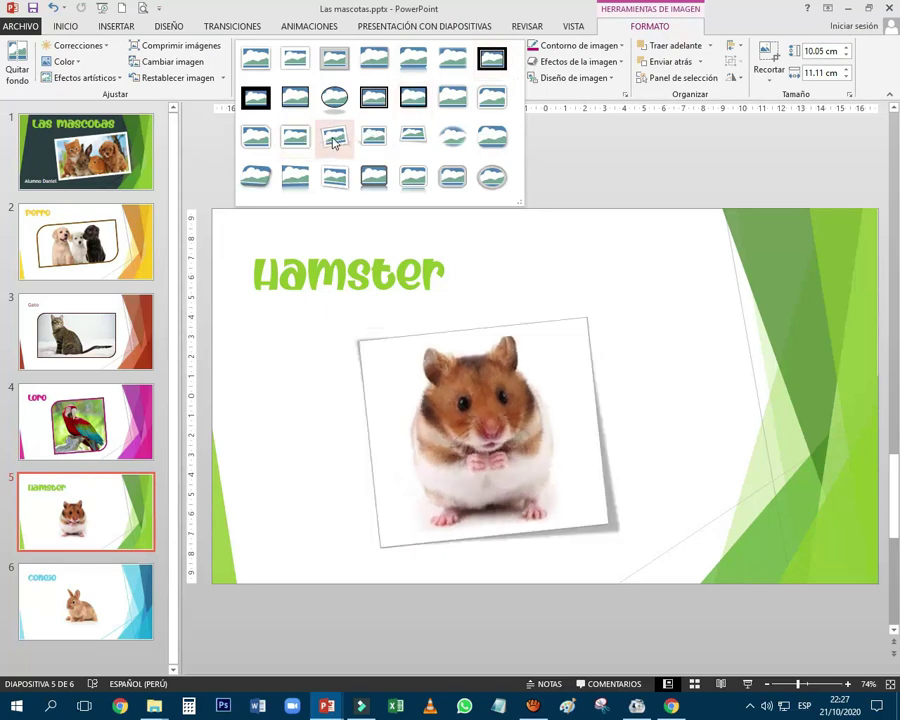
pyautogui.click(332, 138)
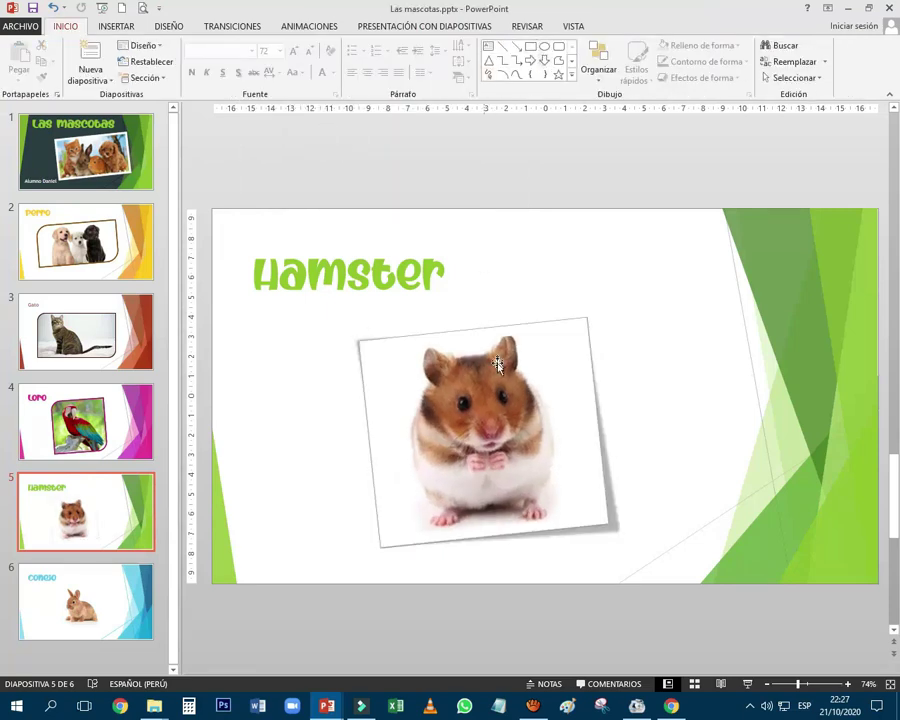
# - Give the hamster frame a dark green border and enlarge it to 11.26 × 12.45 cm
pyautogui.click(494, 360)
pyautogui.click(545, 45)
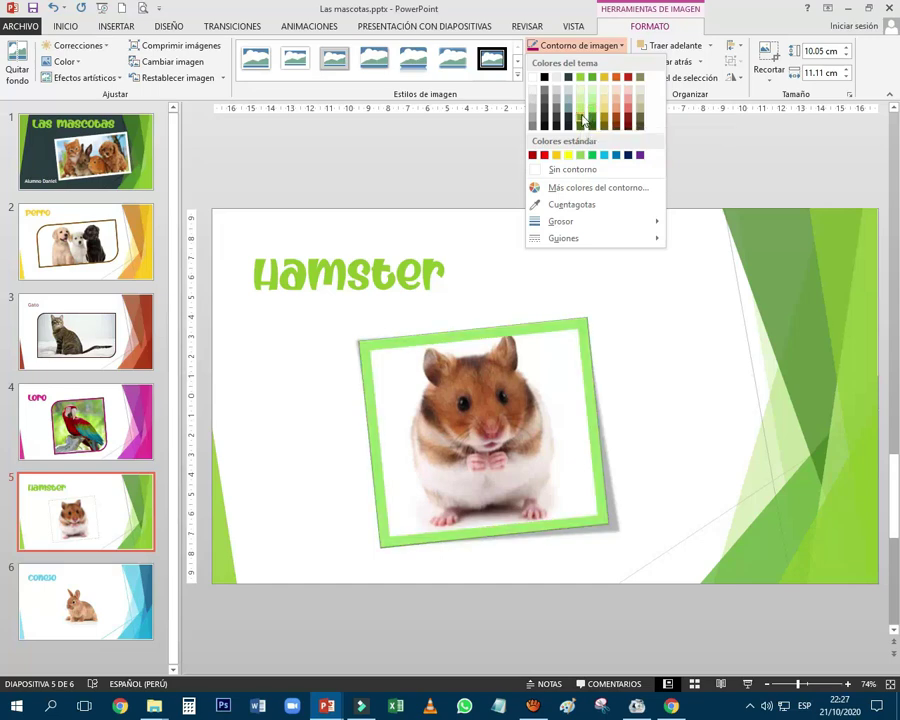
pyautogui.click(581, 117)
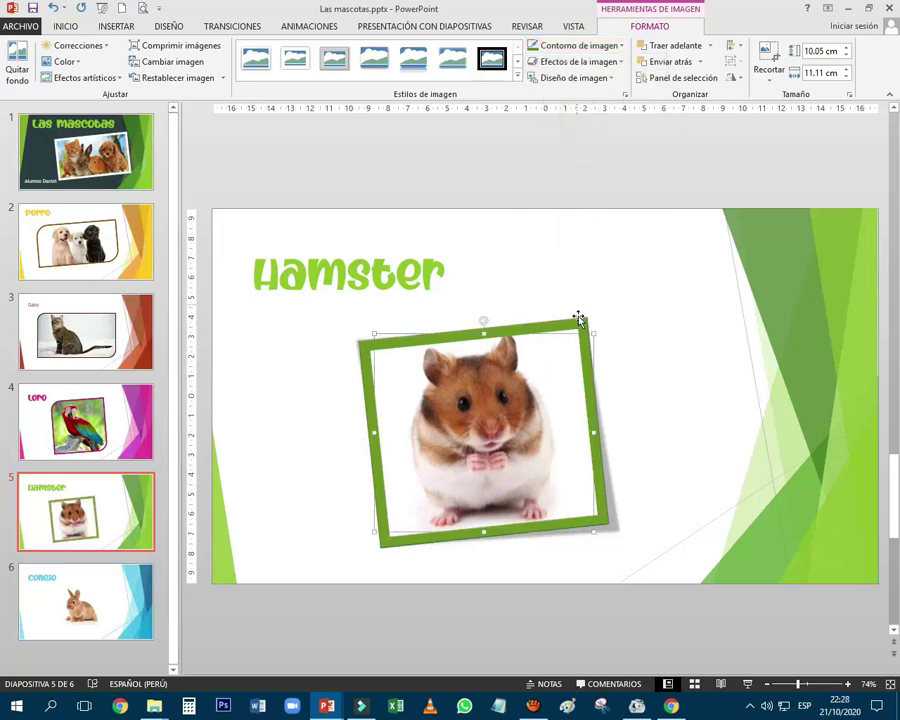
pyautogui.moveTo(593, 334); pyautogui.dragTo(616, 315)
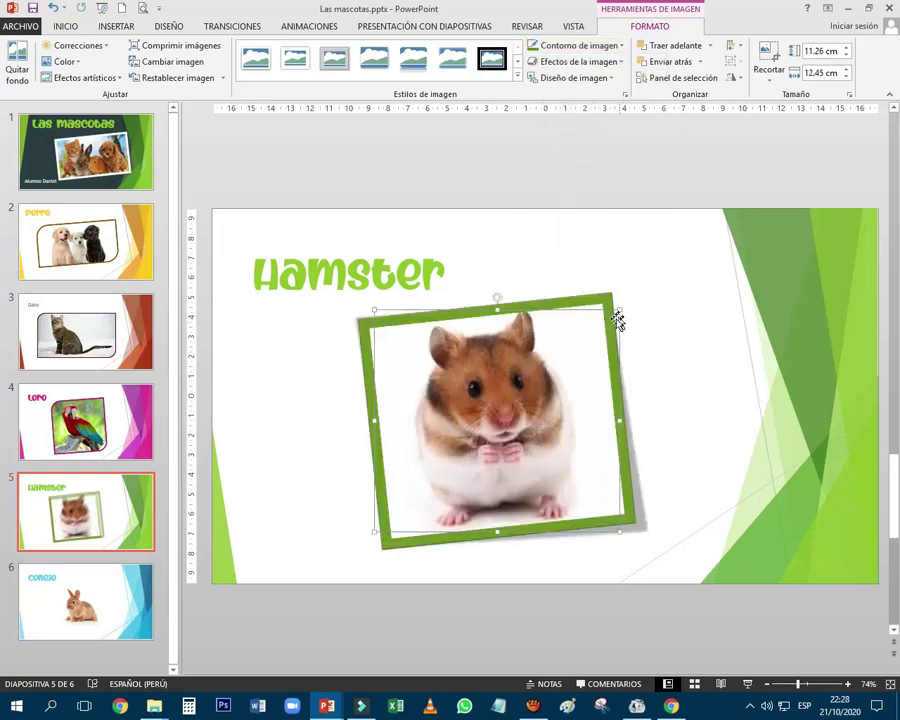
pyautogui.click(580, 331)
pyautogui.moveTo(569, 343); pyautogui.dragTo(563, 342)
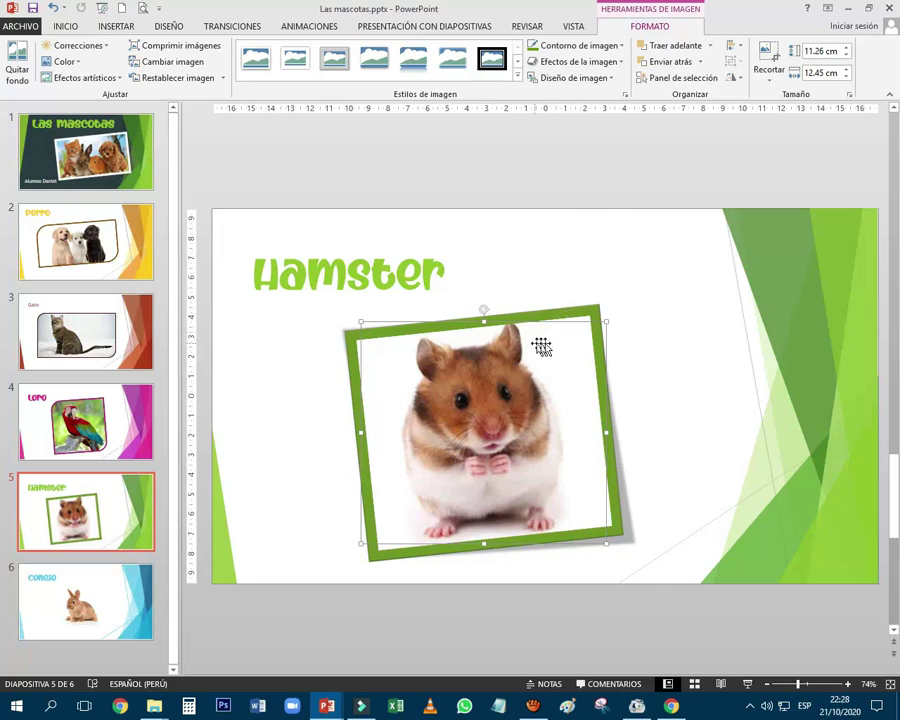
pyautogui.click(594, 191)
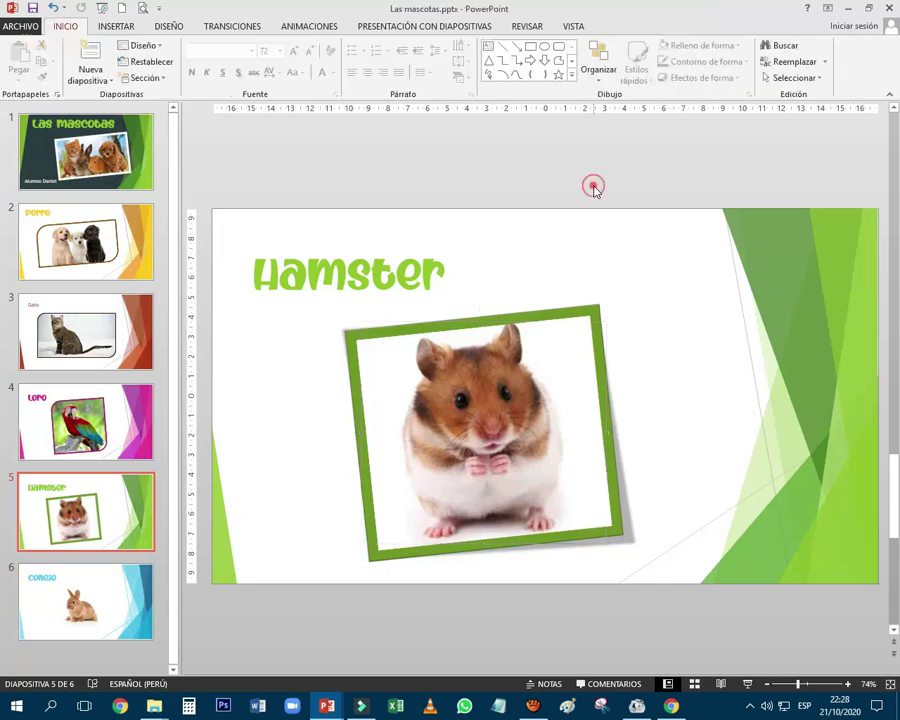
# - Apply a simple frame picture style to the rabbit picture on the Conejo slide
pyautogui.click(150, 612)
pyautogui.click(463, 437)
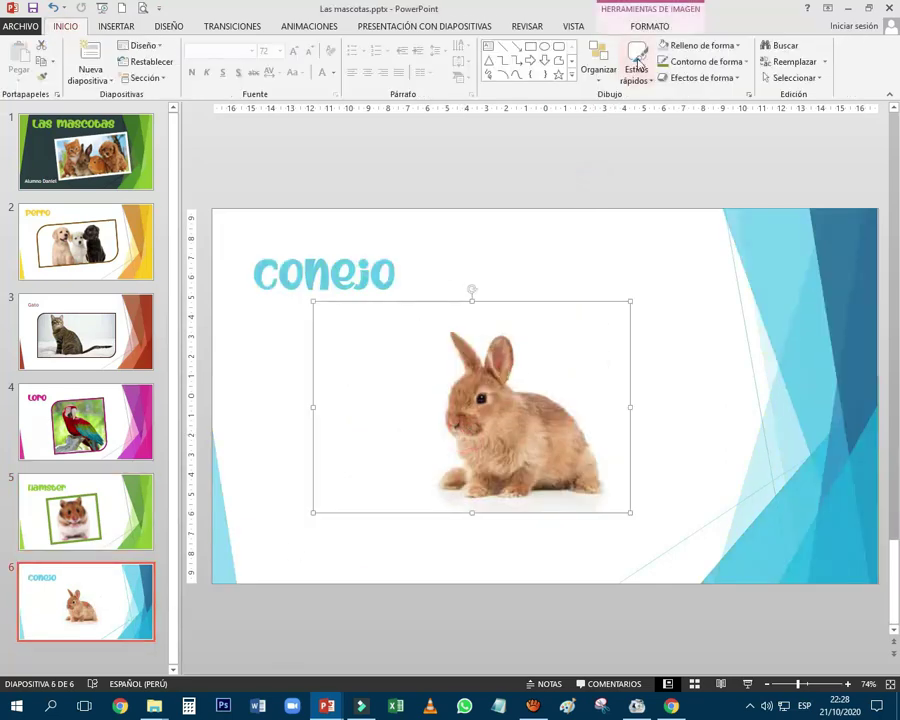
pyautogui.click(649, 26)
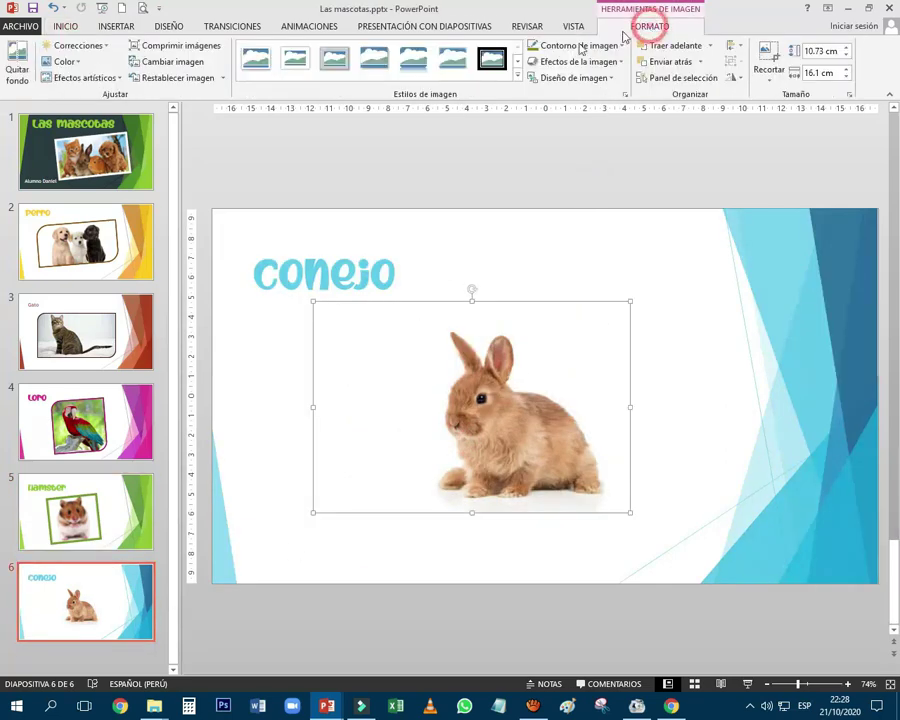
pyautogui.click(517, 79)
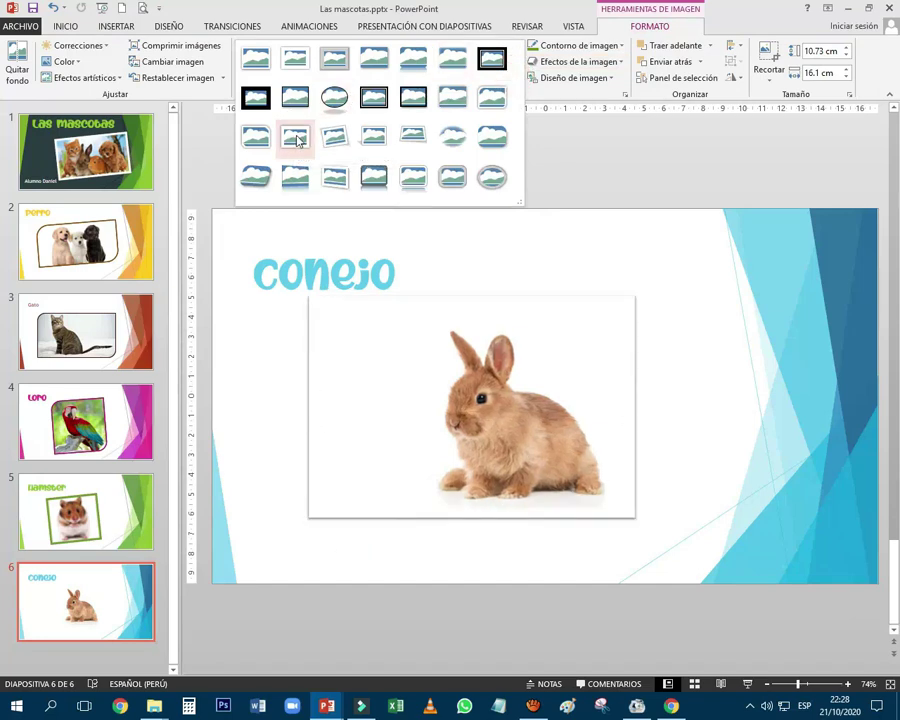
pyautogui.click(262, 64)
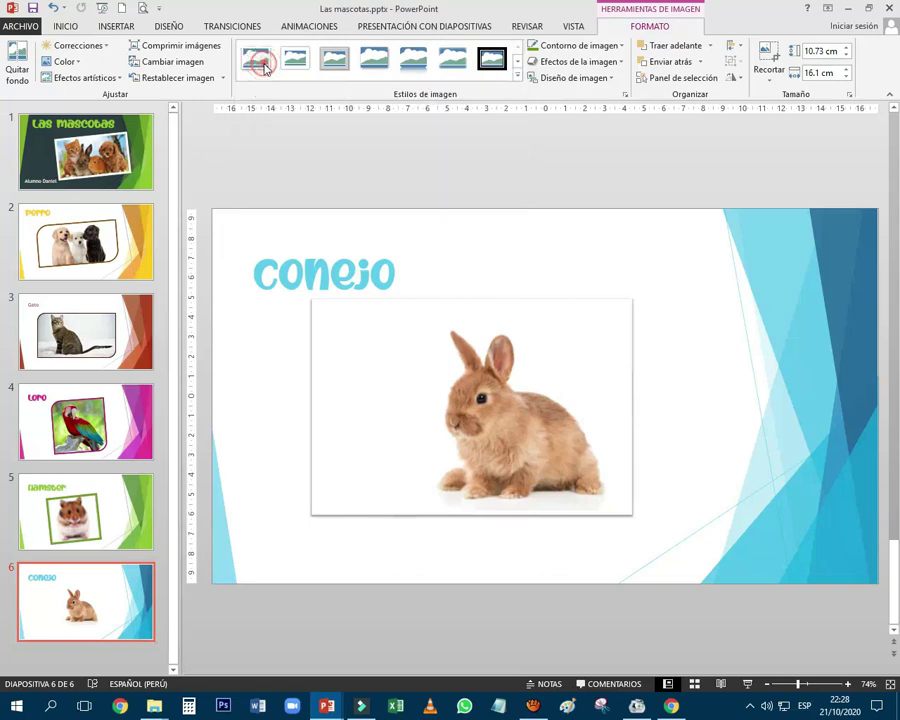
# - Give the rabbit picture a blue border, shift it down-right and enlarge it slightly
pyautogui.click(576, 47)
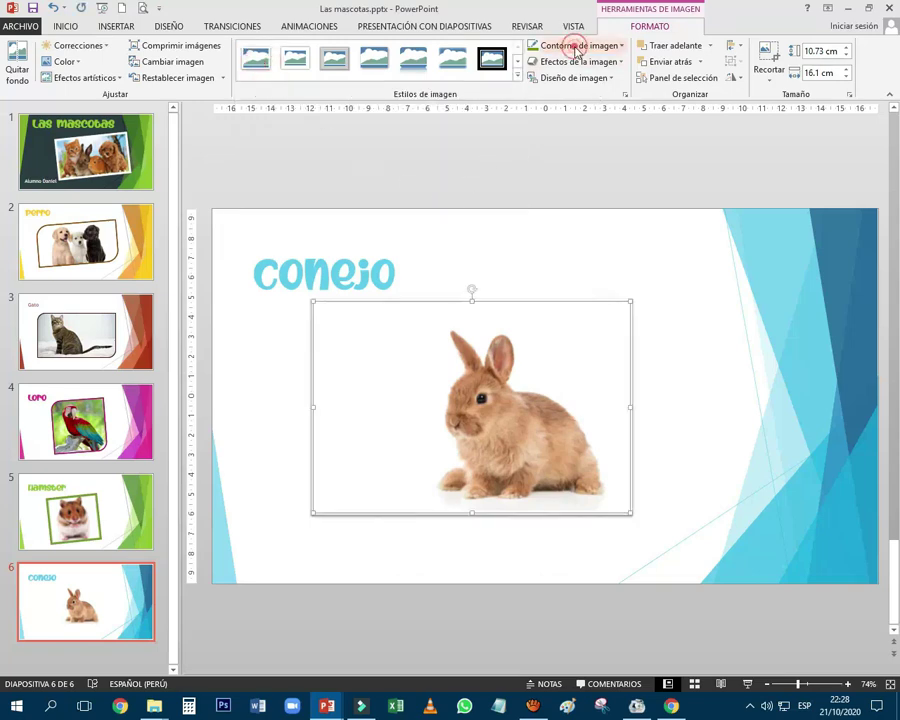
pyautogui.click(621, 46)
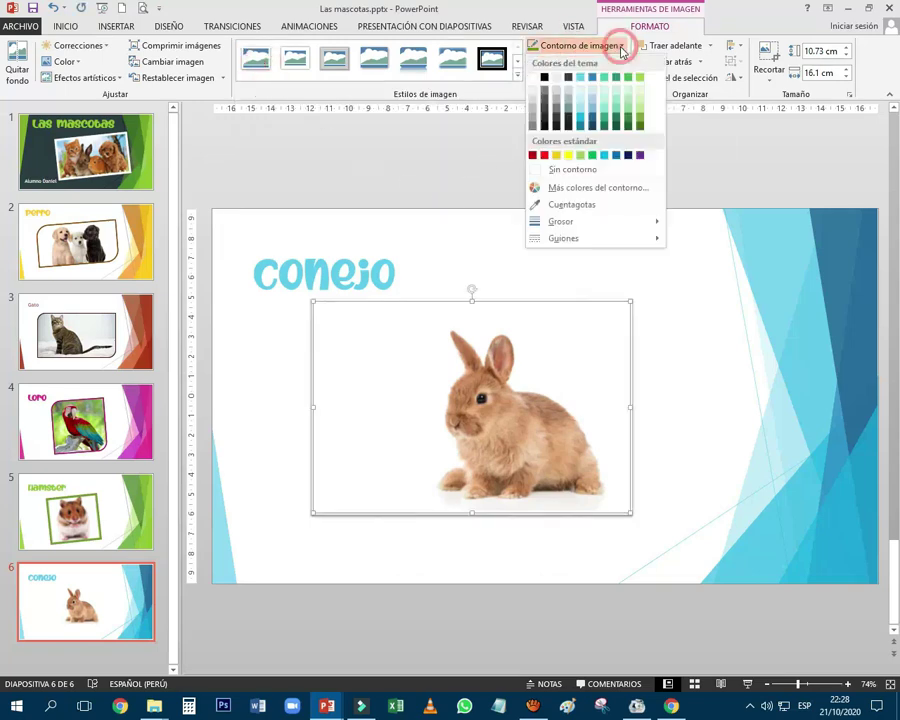
pyautogui.click(617, 155)
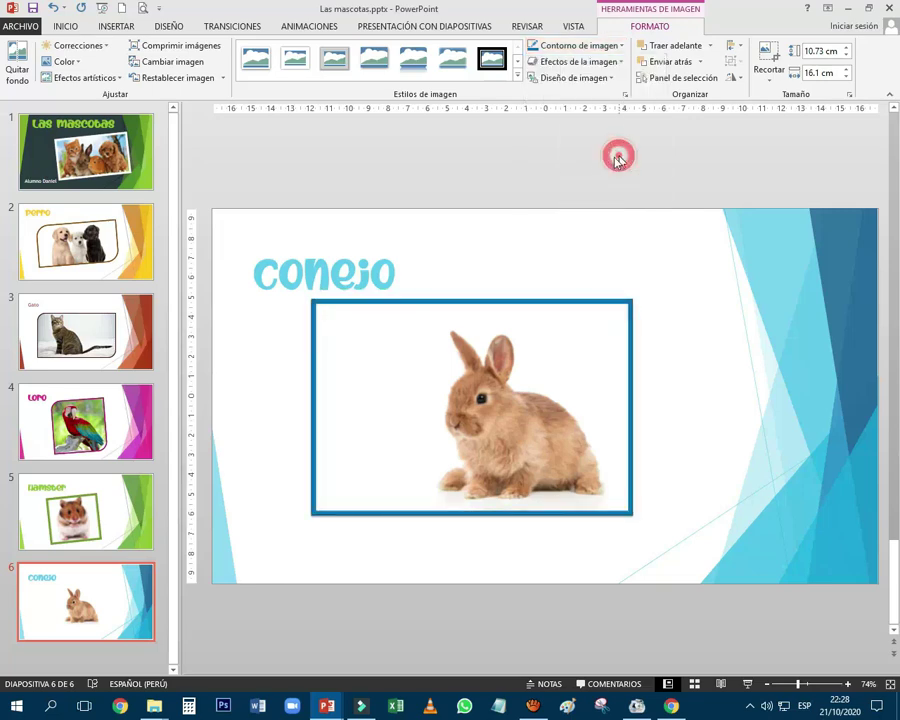
pyautogui.moveTo(549, 345); pyautogui.dragTo(575, 373)
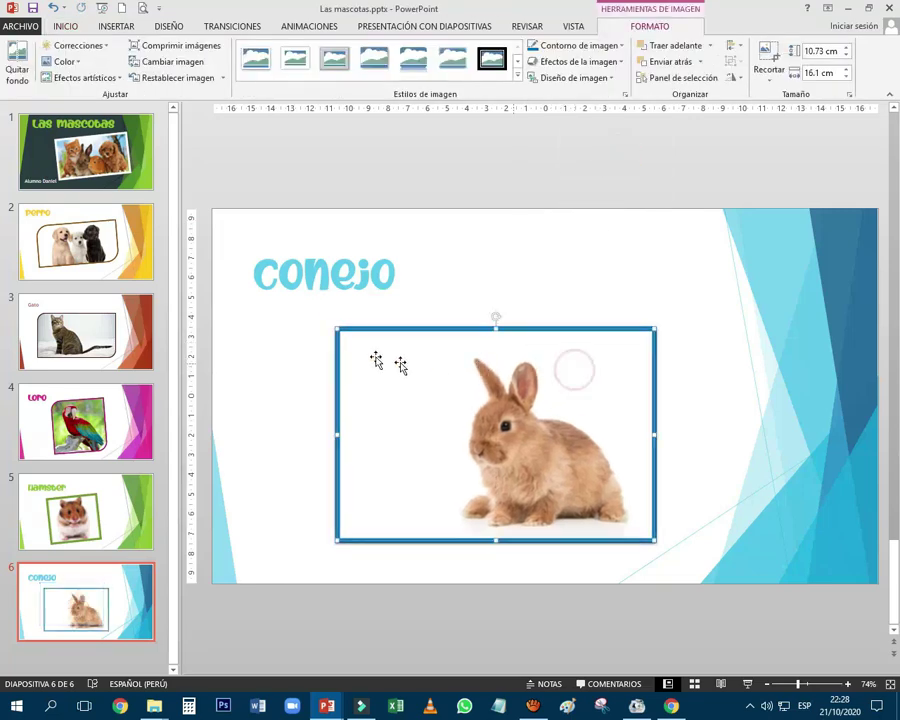
pyautogui.moveTo(336, 328); pyautogui.dragTo(331, 324)
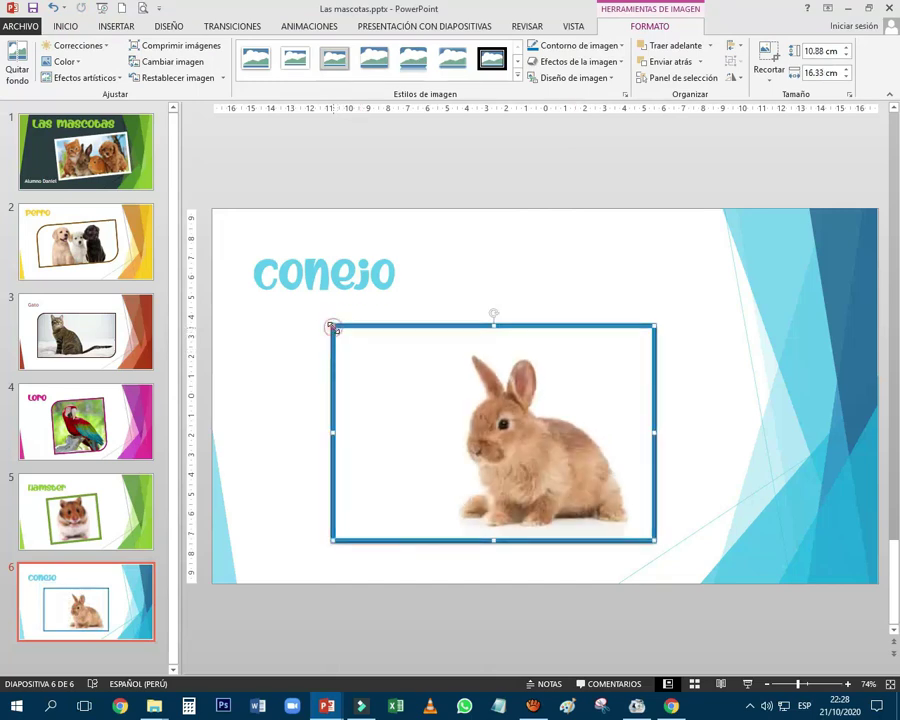
pyautogui.click(456, 186)
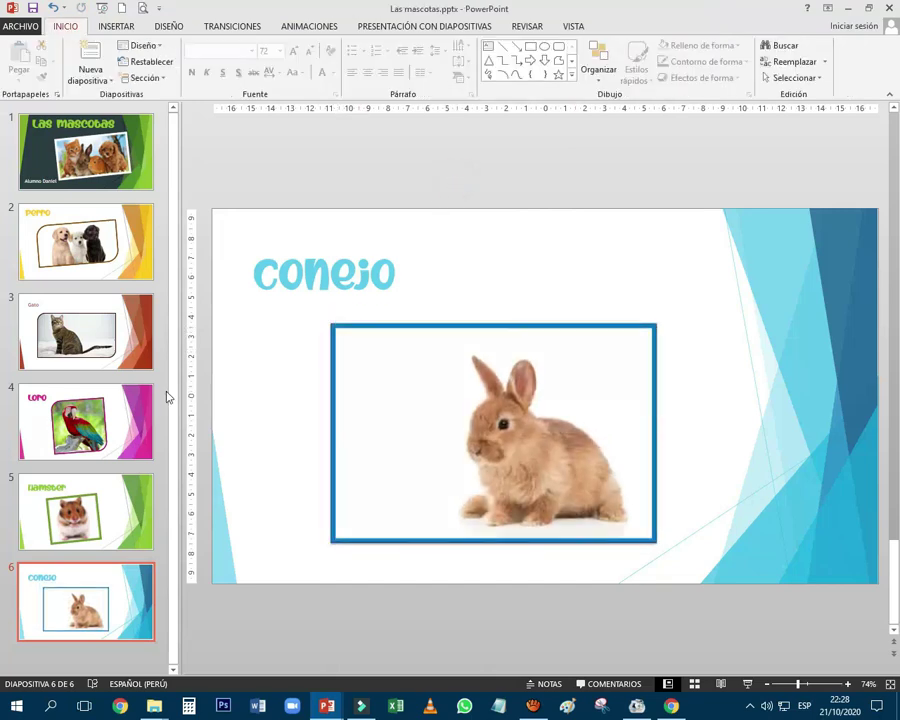
pyautogui.moveTo(172, 392)
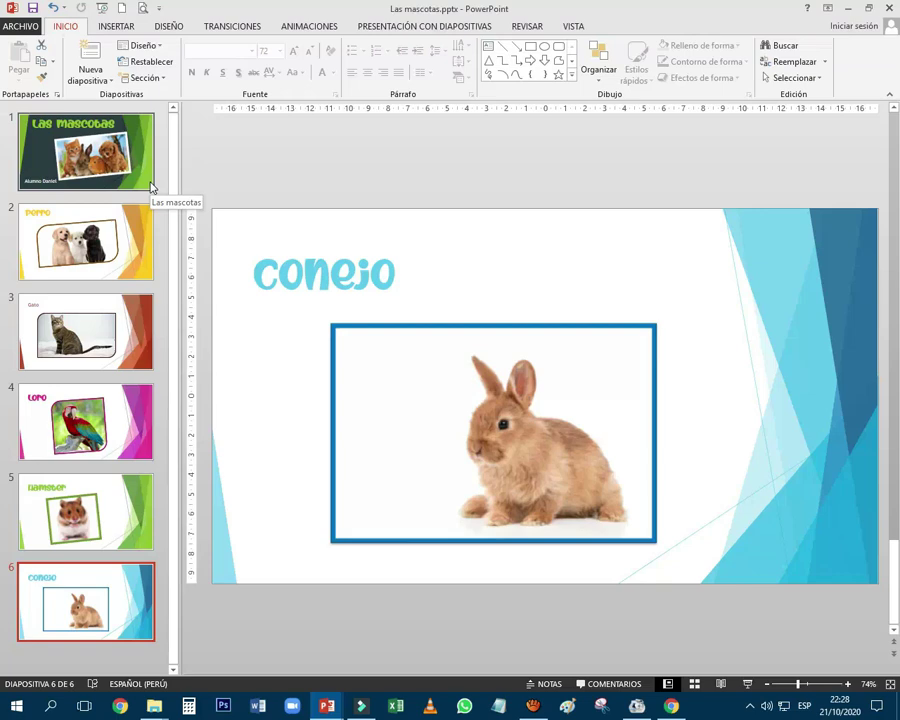
pyautogui.click(151, 187)
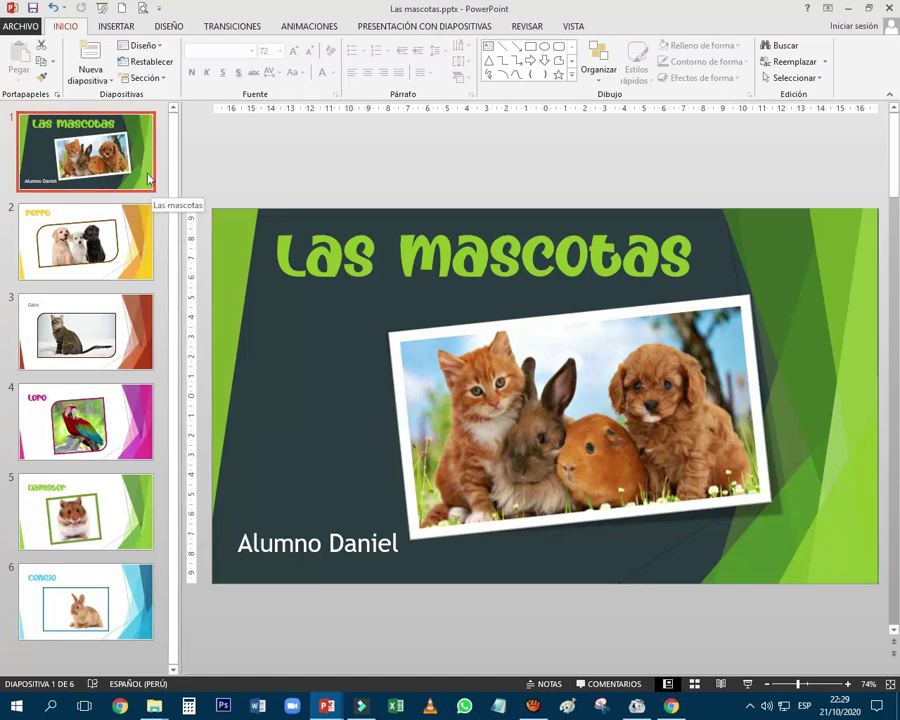
pyautogui.press('Down')
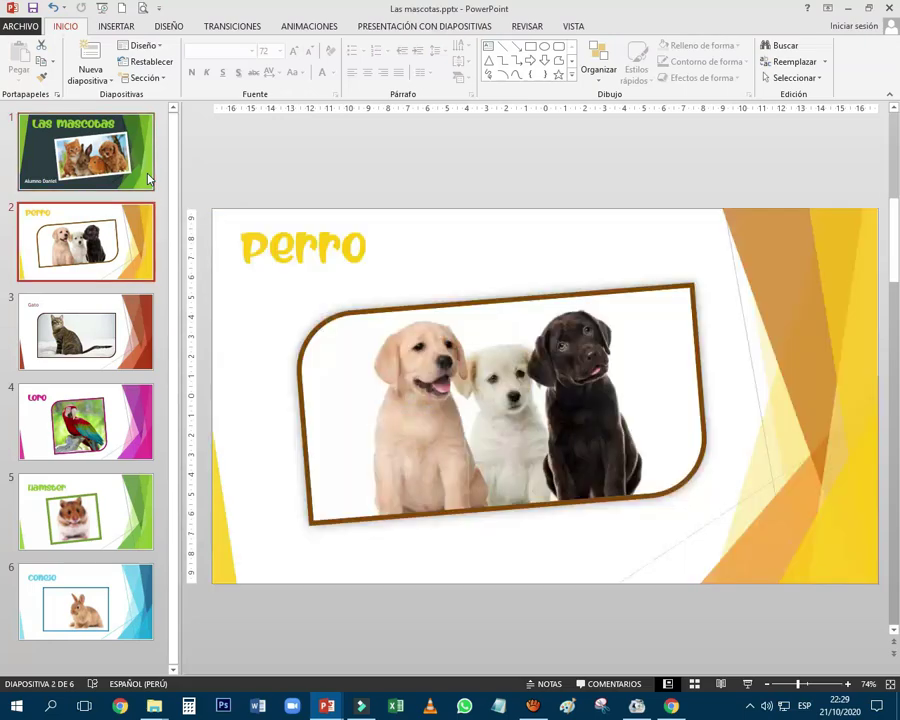
pyautogui.press('Down')
pyautogui.press('Down')
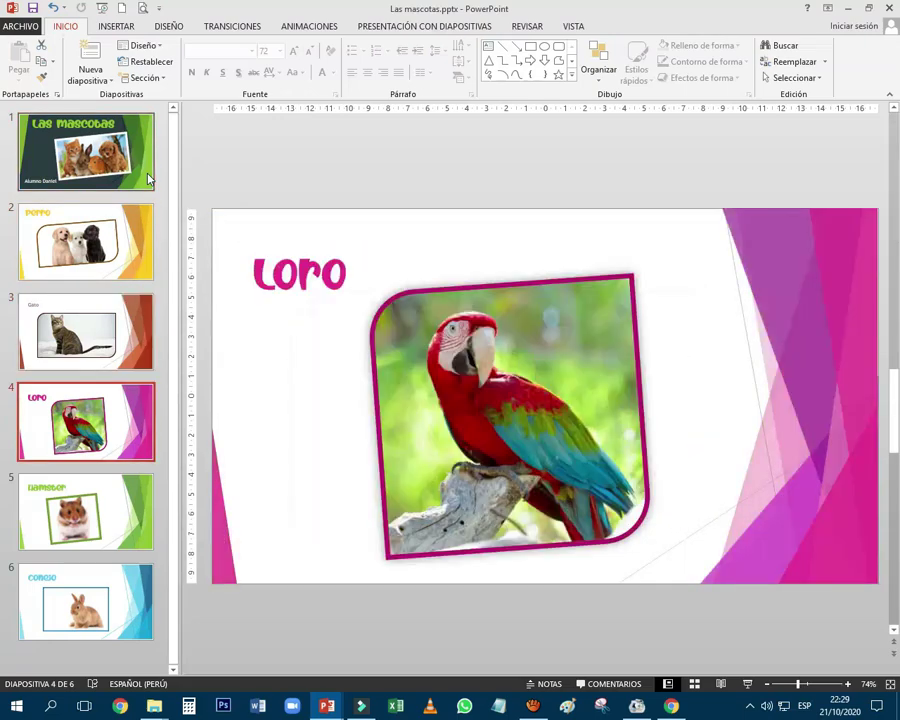
pyautogui.press('Down')
pyautogui.press('Down')
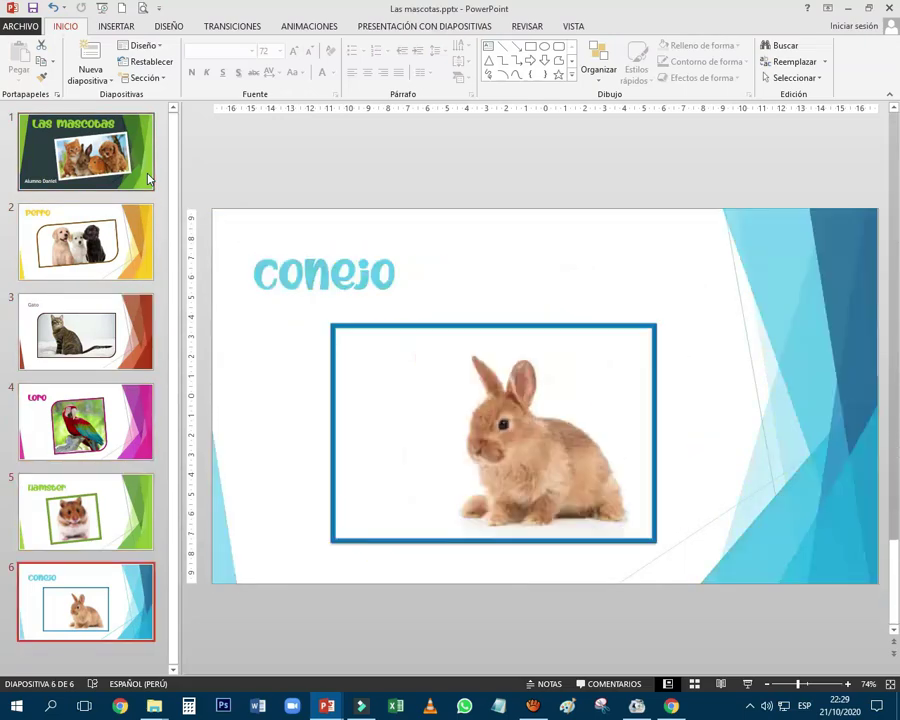
pyautogui.press('Up')
pyautogui.press('Up')
pyautogui.press('Up')
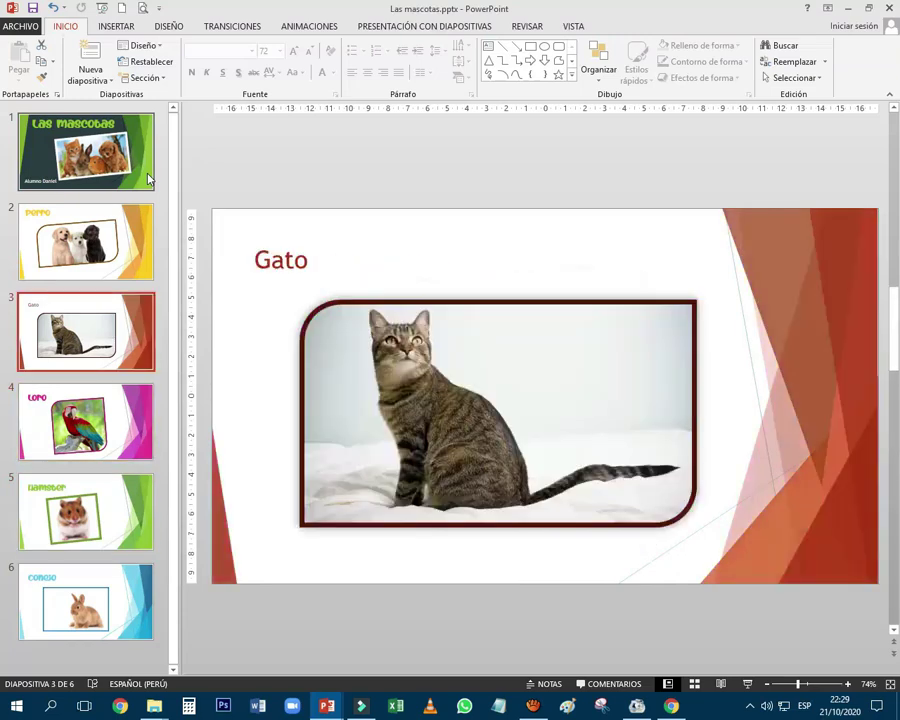
pyautogui.press('Up')
pyautogui.press('Up')
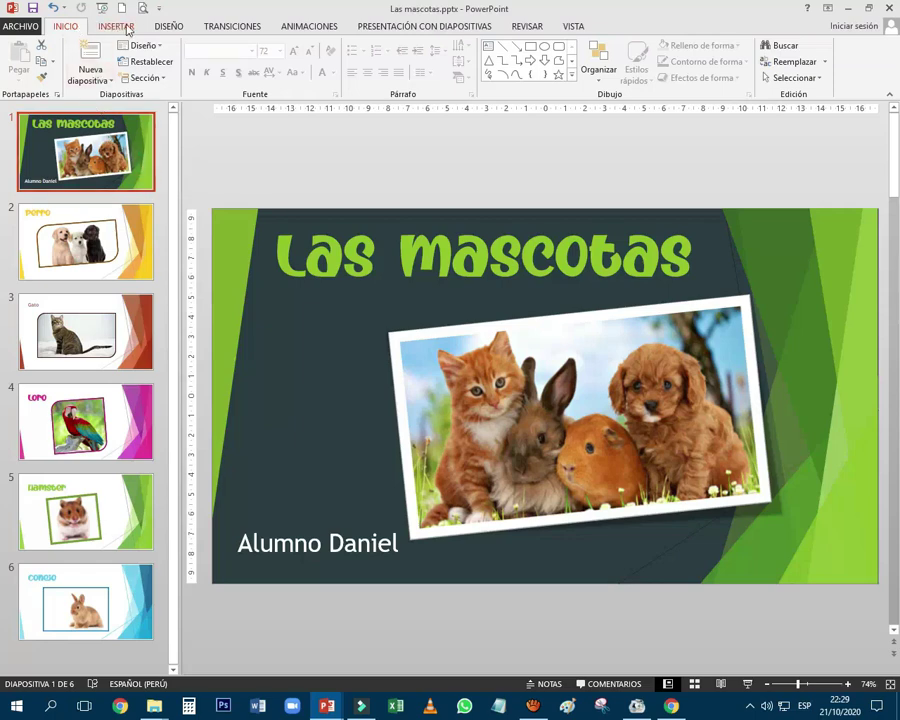
# - Apply the 06.00 Cortinas transition to the cover slide and preview it
pyautogui.click(225, 29)
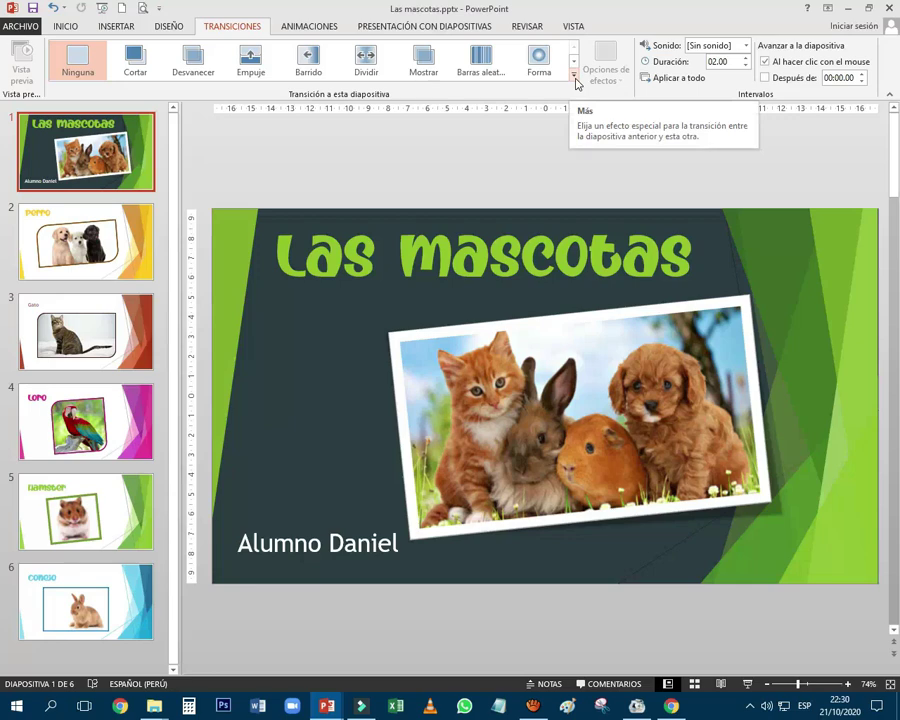
pyautogui.click(575, 77)
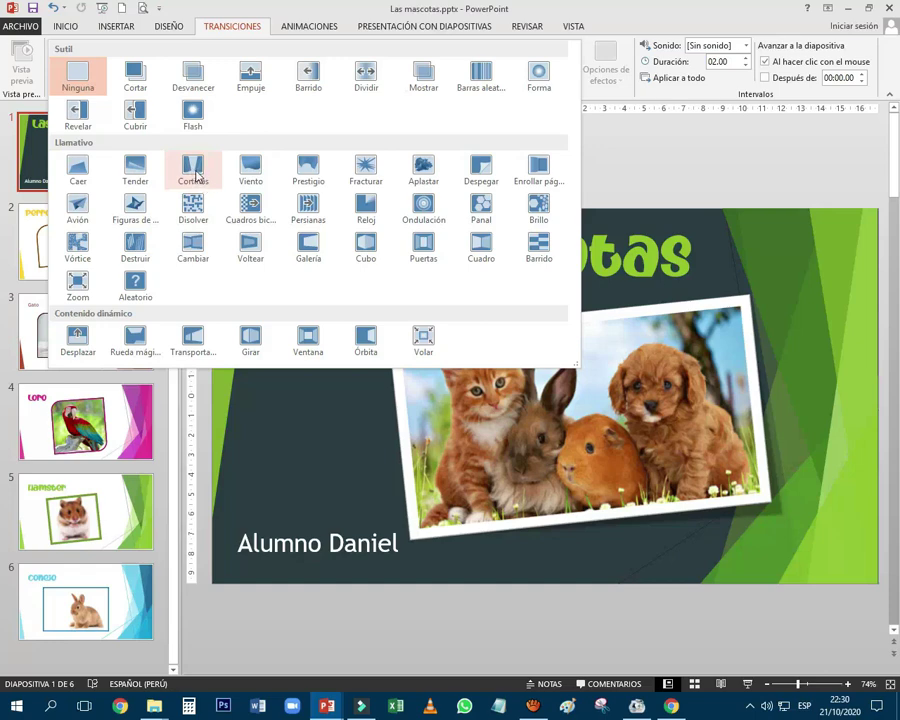
pyautogui.click(194, 171)
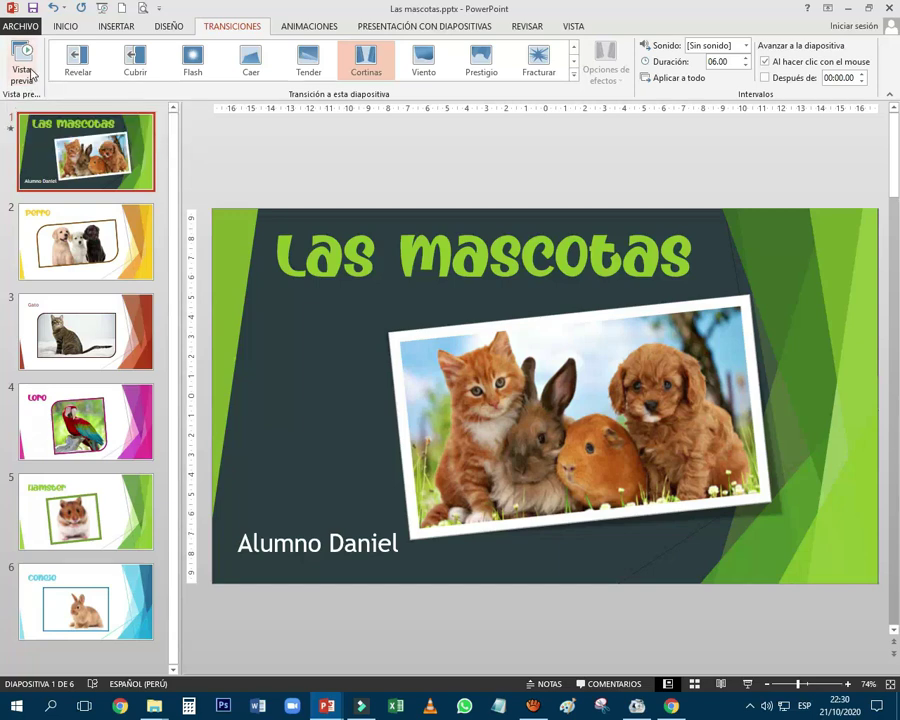
pyautogui.click(31, 74)
pyautogui.click(25, 59)
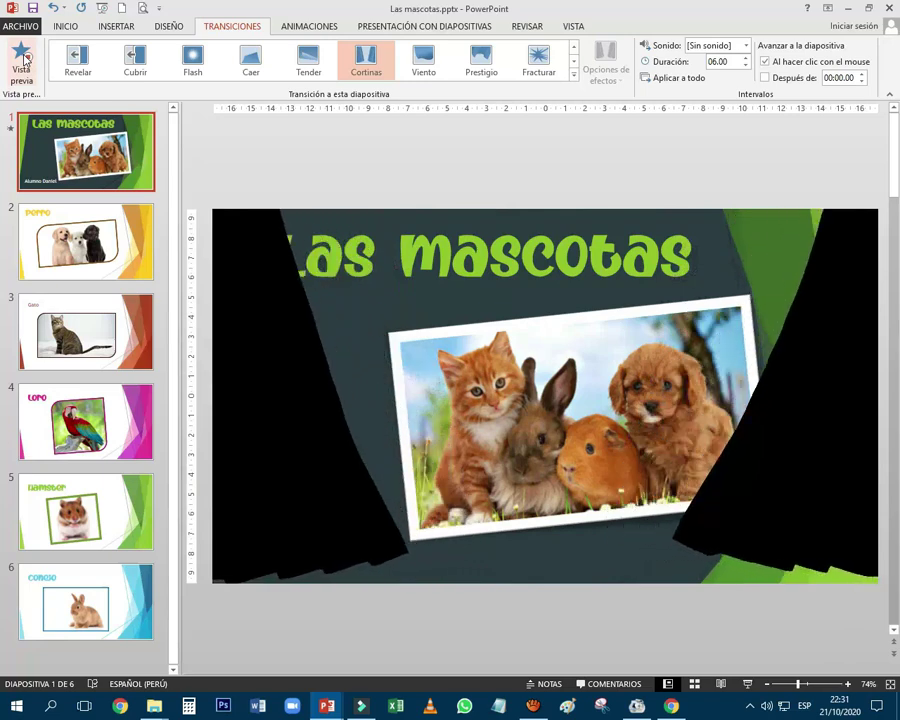
pyautogui.click(25, 58)
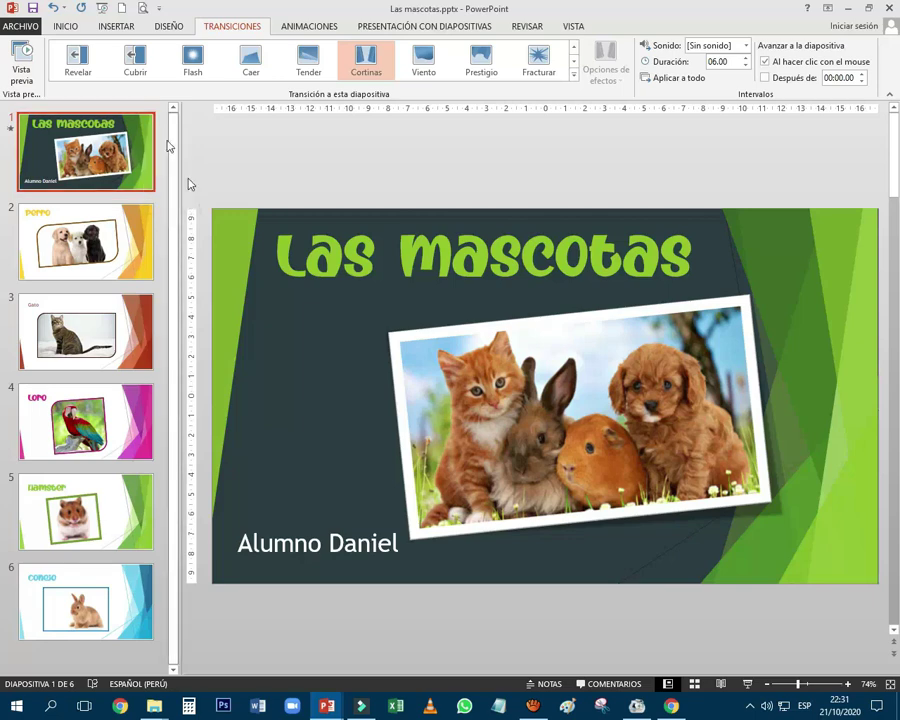
# - Insert a new slide after the cover and give it the En blanco layout
pyautogui.click(68, 29)
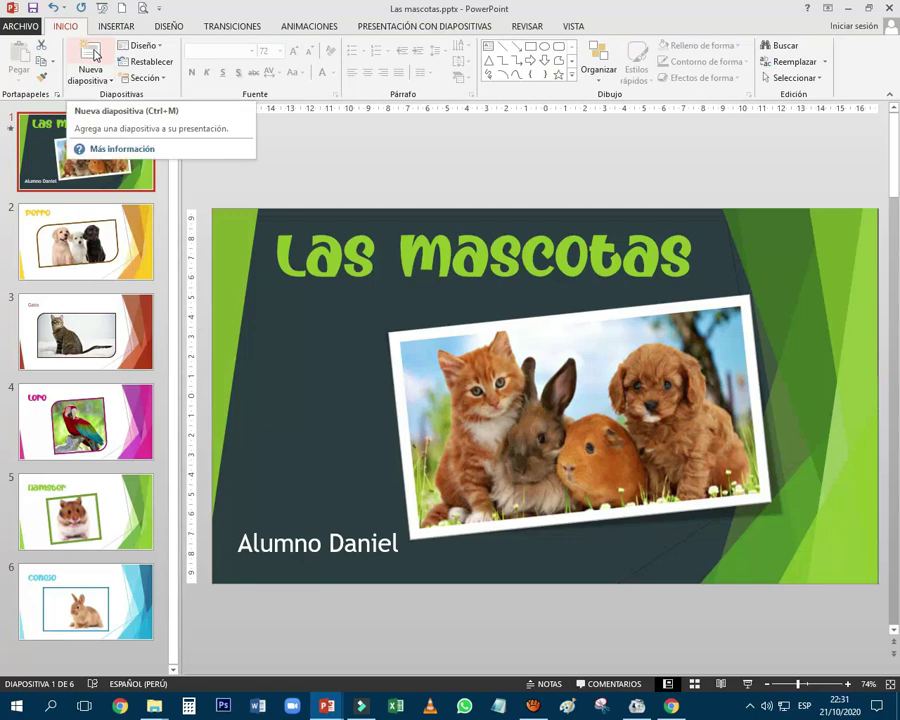
pyautogui.click(90, 57)
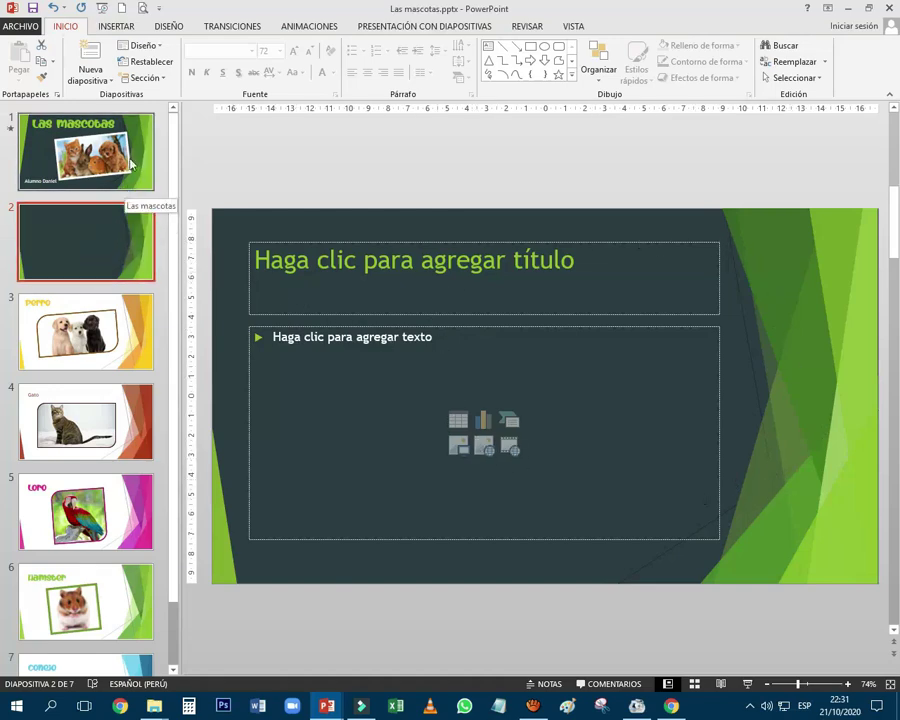
pyautogui.click(160, 47)
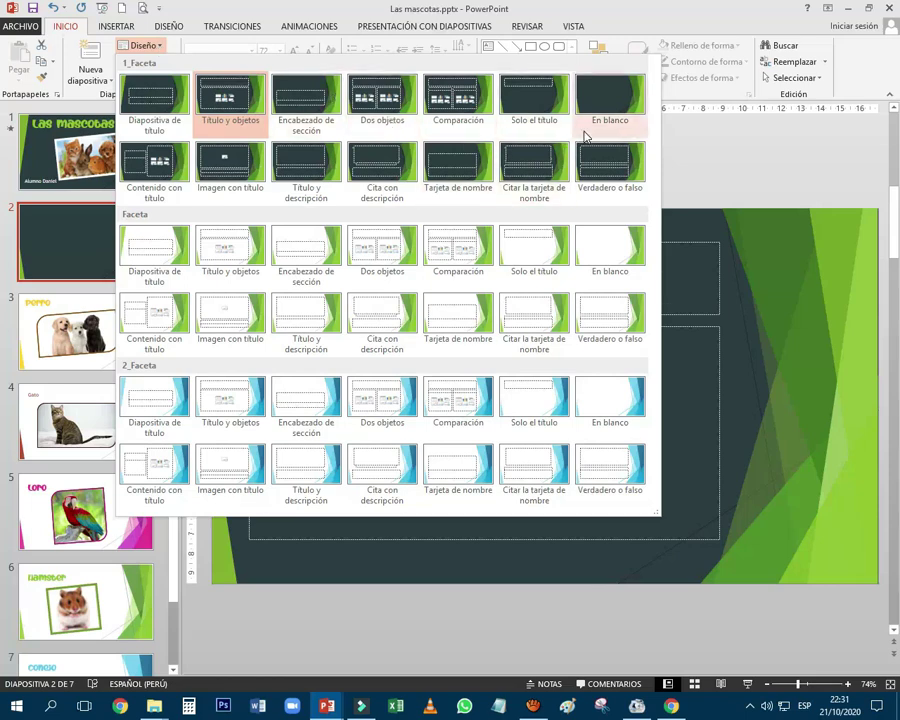
pyautogui.click(607, 112)
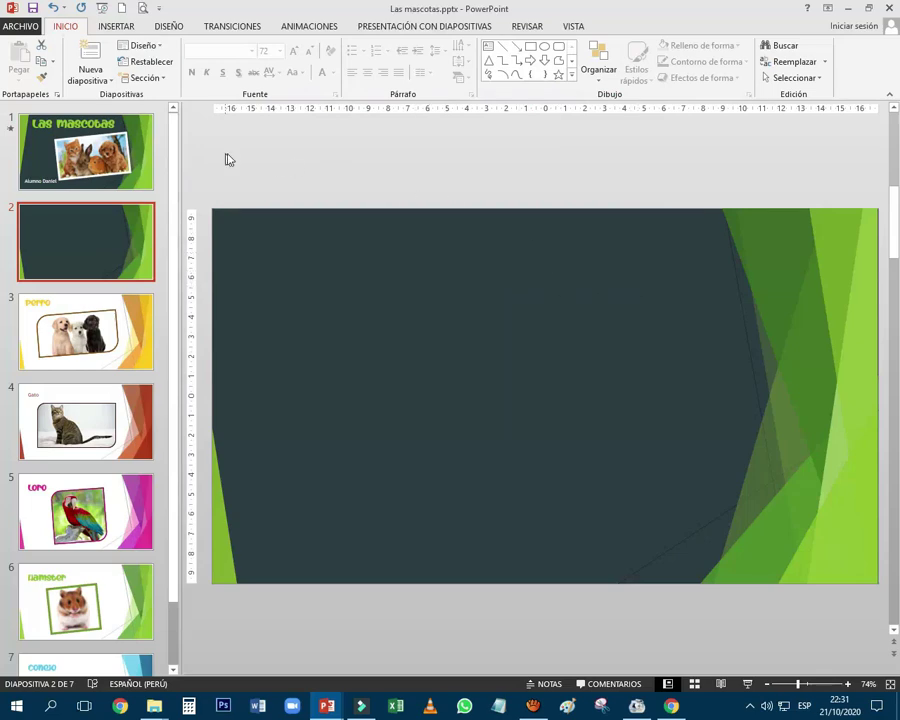
# - Apply the Office theme to the new slide only and drag it to first position
pyautogui.click(167, 30)
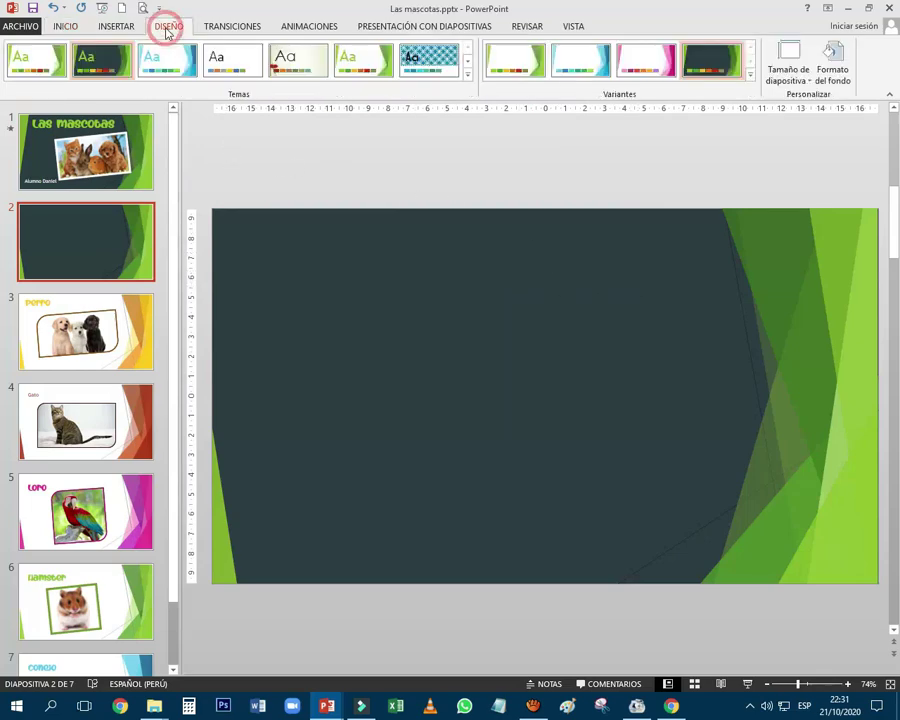
pyautogui.click(467, 75)
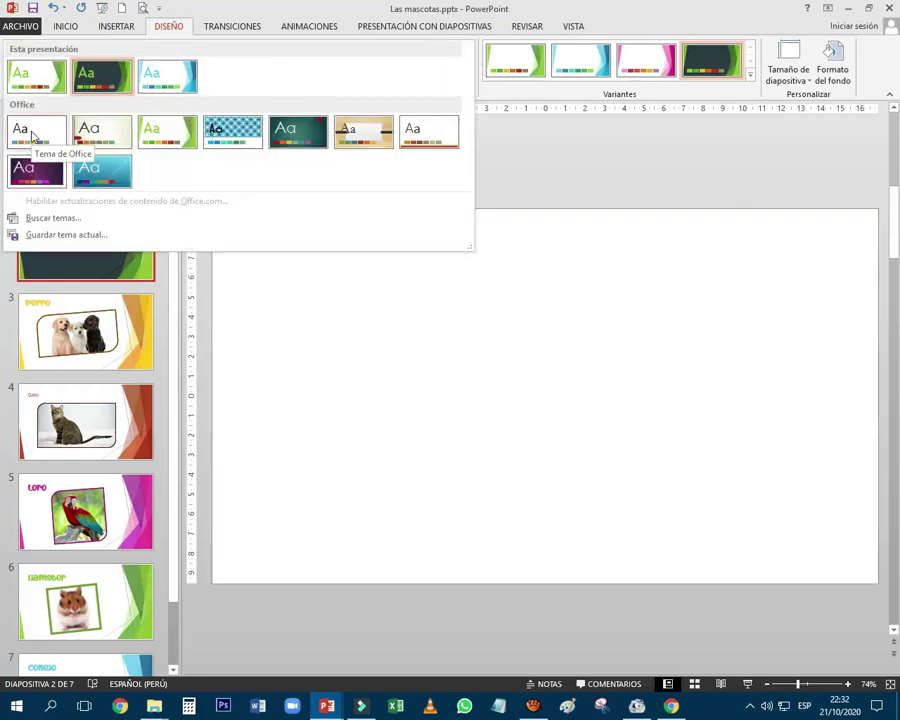
pyautogui.rightClick(32, 137)
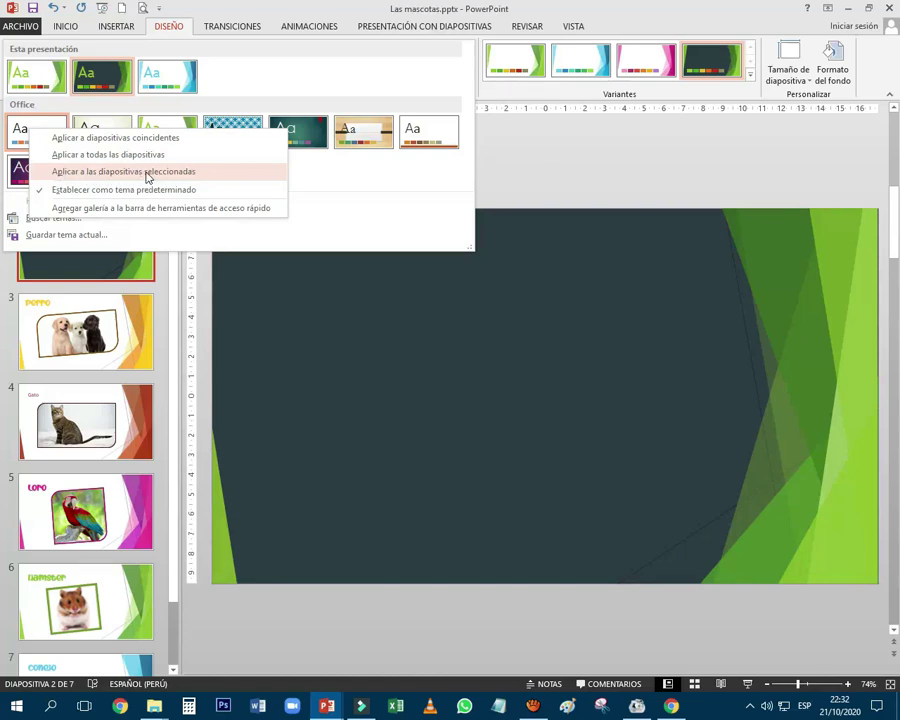
pyautogui.click(150, 176)
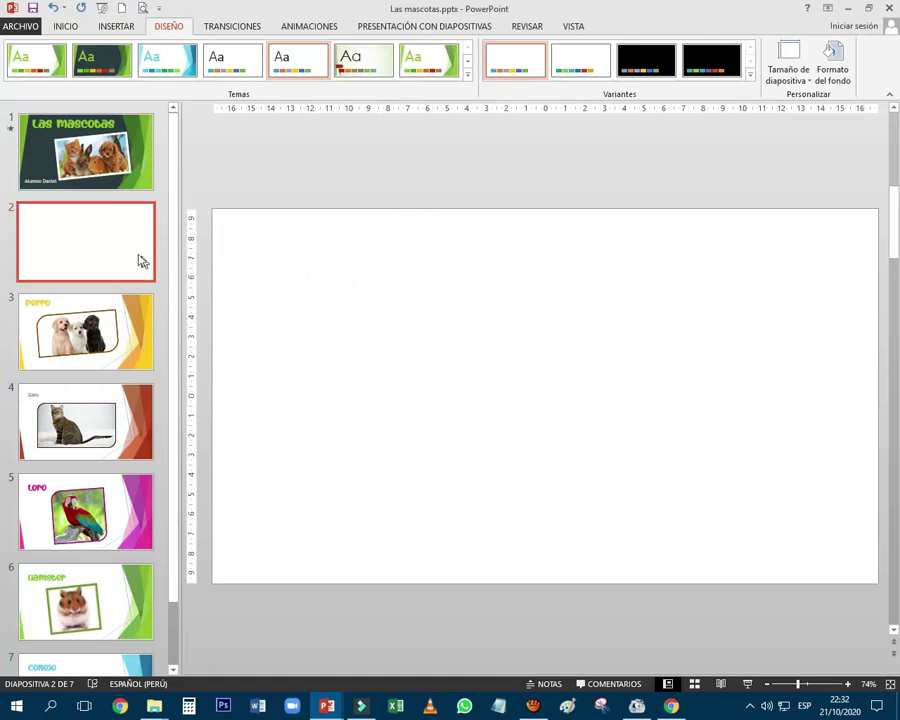
pyautogui.moveTo(133, 256)
pyautogui.mouseDown()
pyautogui.moveTo(138, 149)
pyautogui.moveTo(128, 156)
pyautogui.mouseUp()
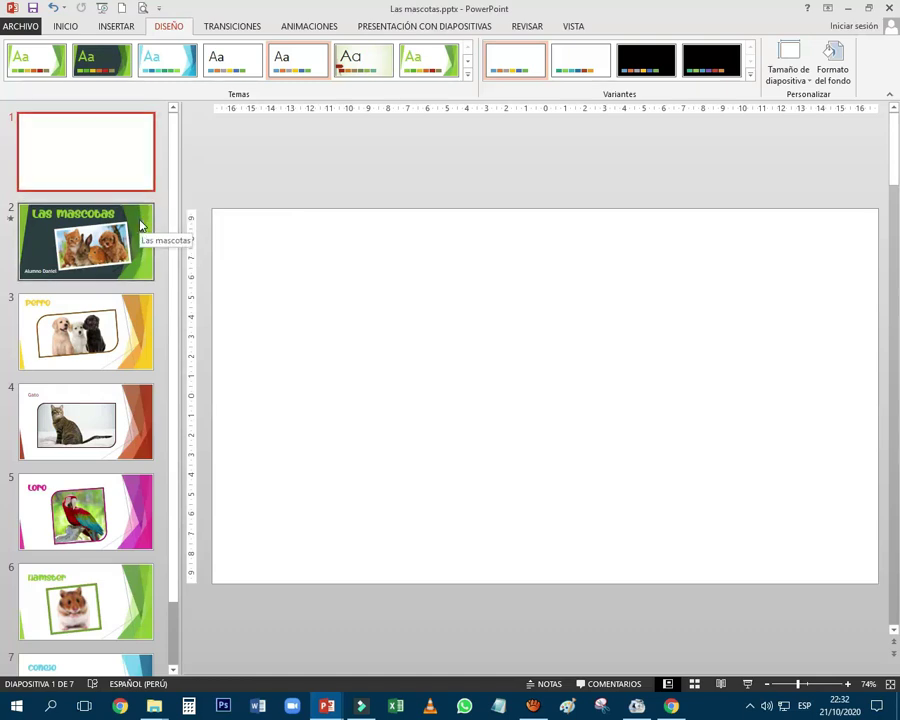
# - Set the blank first slide's background to a solid green fill via Formato del fondo
pyautogui.click(138, 225)
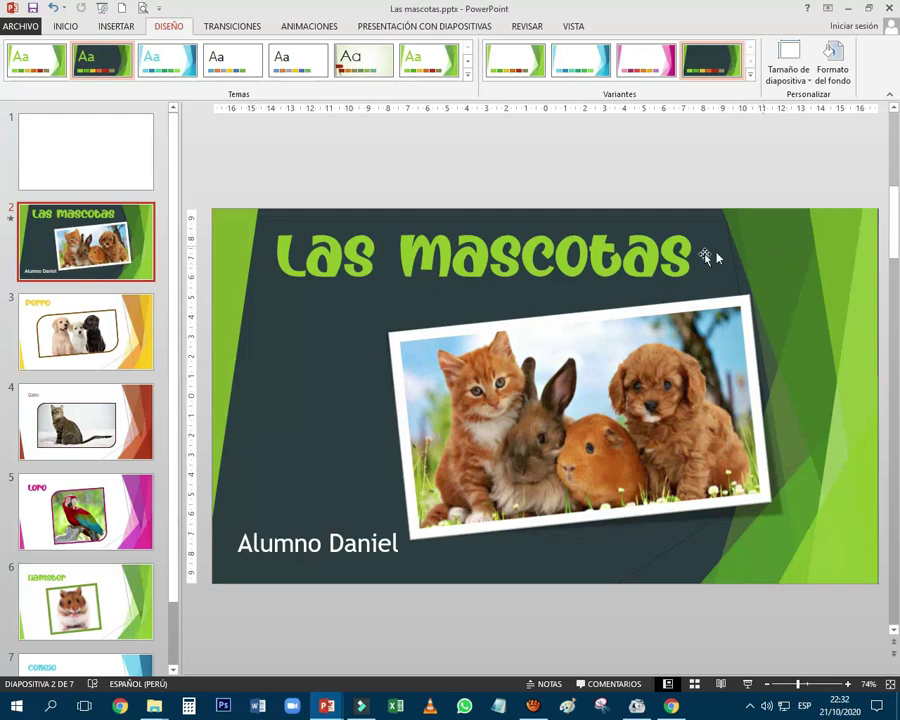
pyautogui.click(130, 152)
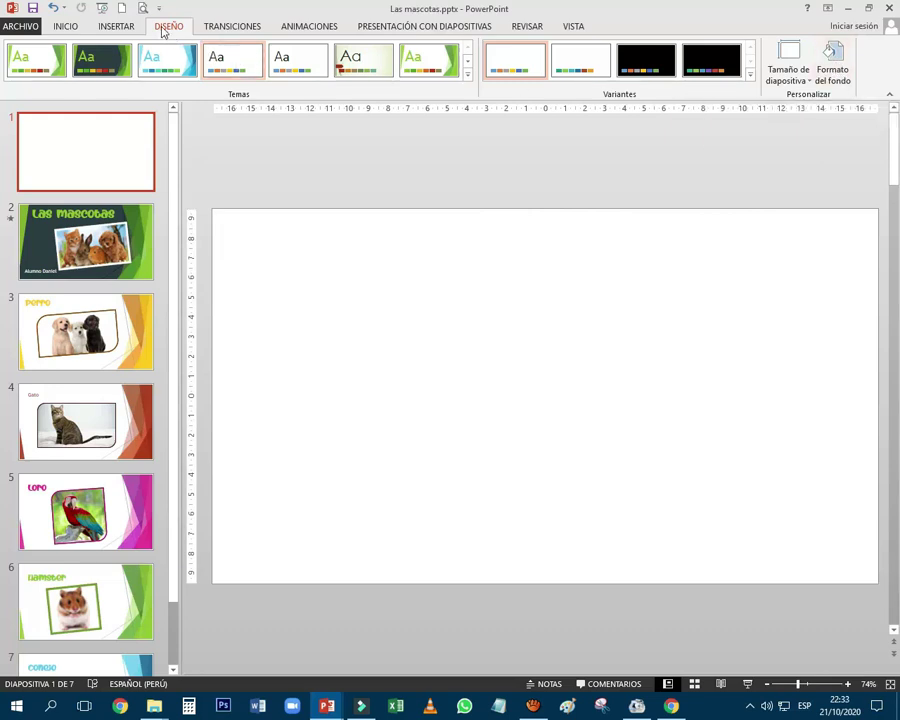
pyautogui.click(832, 64)
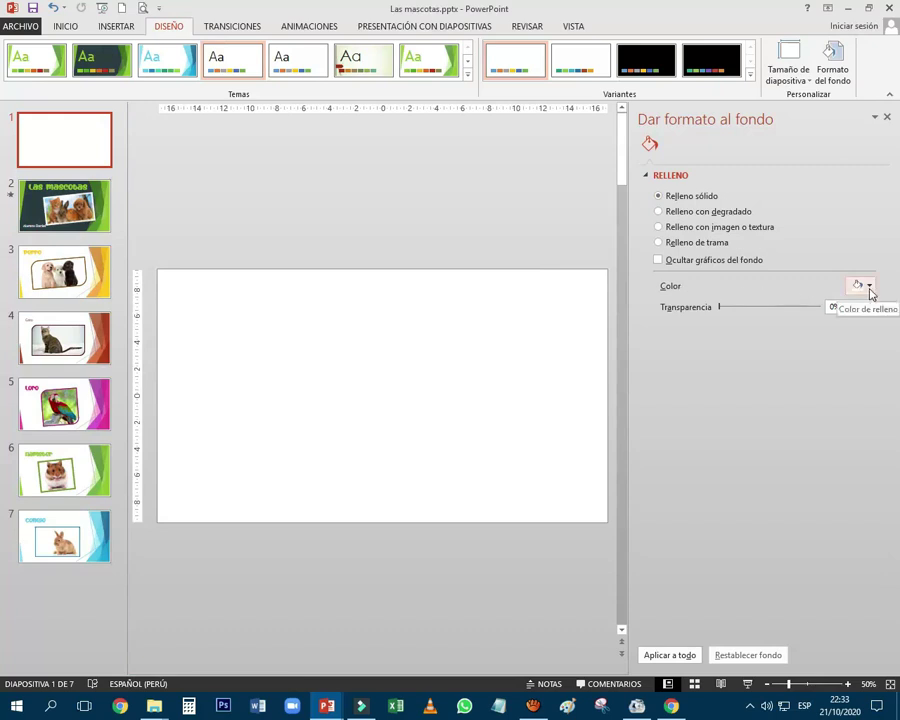
pyautogui.click(869, 287)
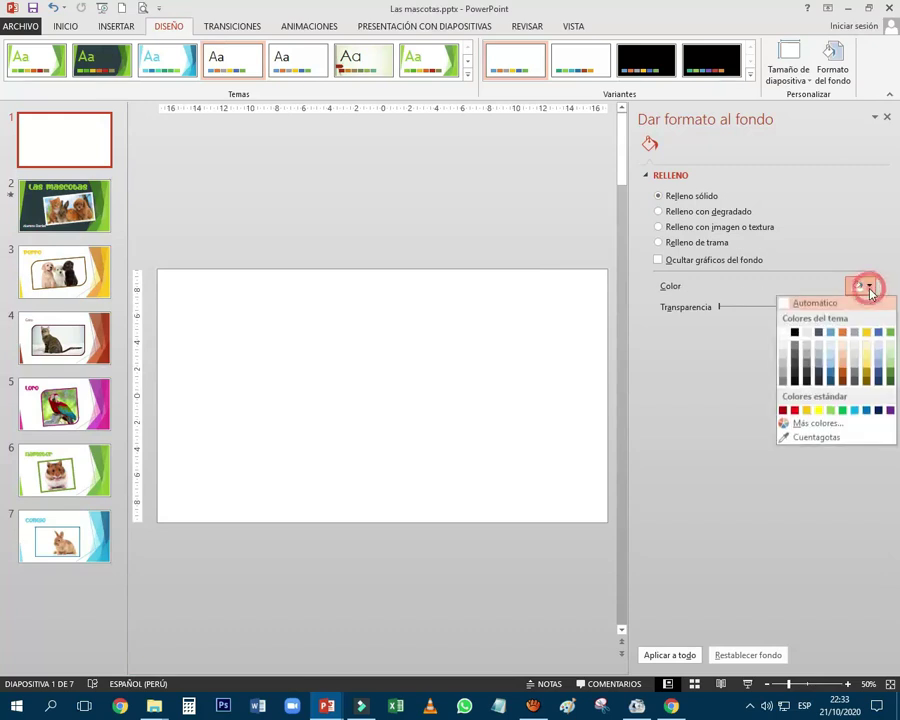
pyautogui.click(890, 375)
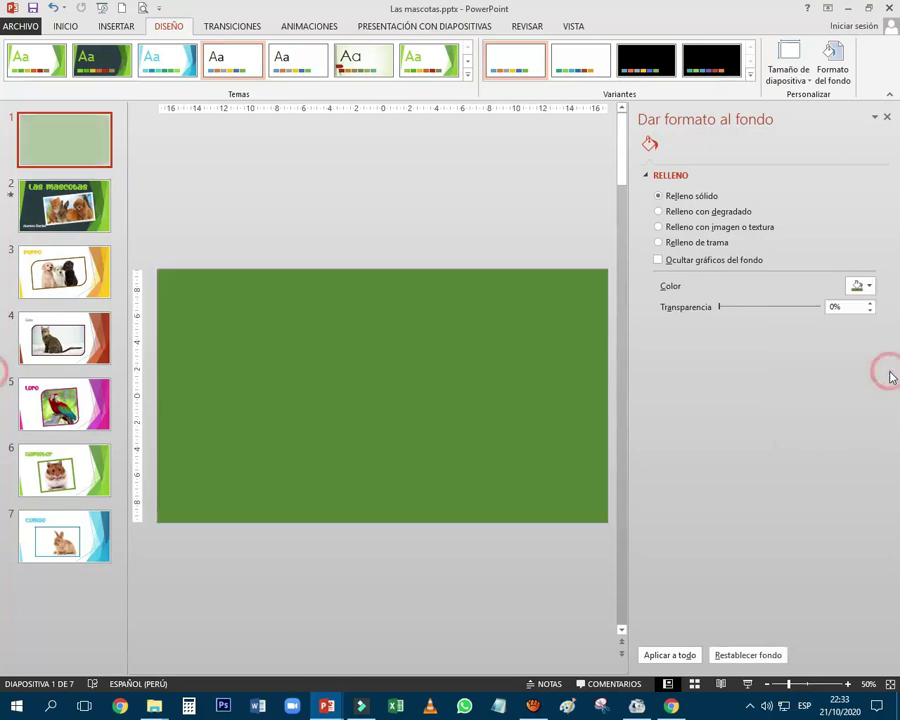
pyautogui.click(886, 117)
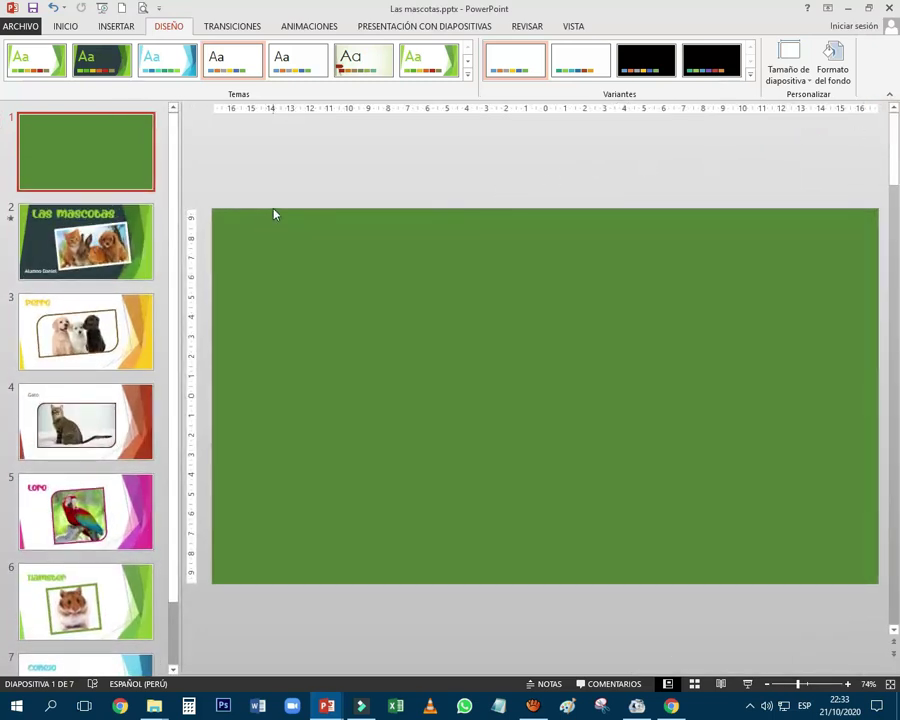
# - Preview the 06.00 Cortinas transition on the Las mascotas slide, now slide 2
pyautogui.click(212, 24)
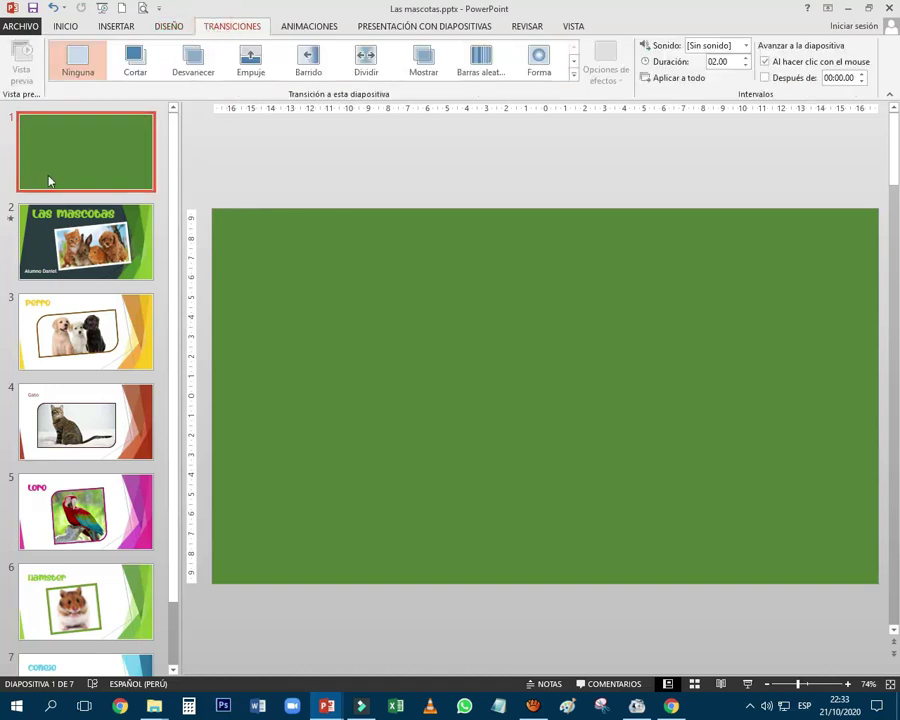
pyautogui.click(42, 230)
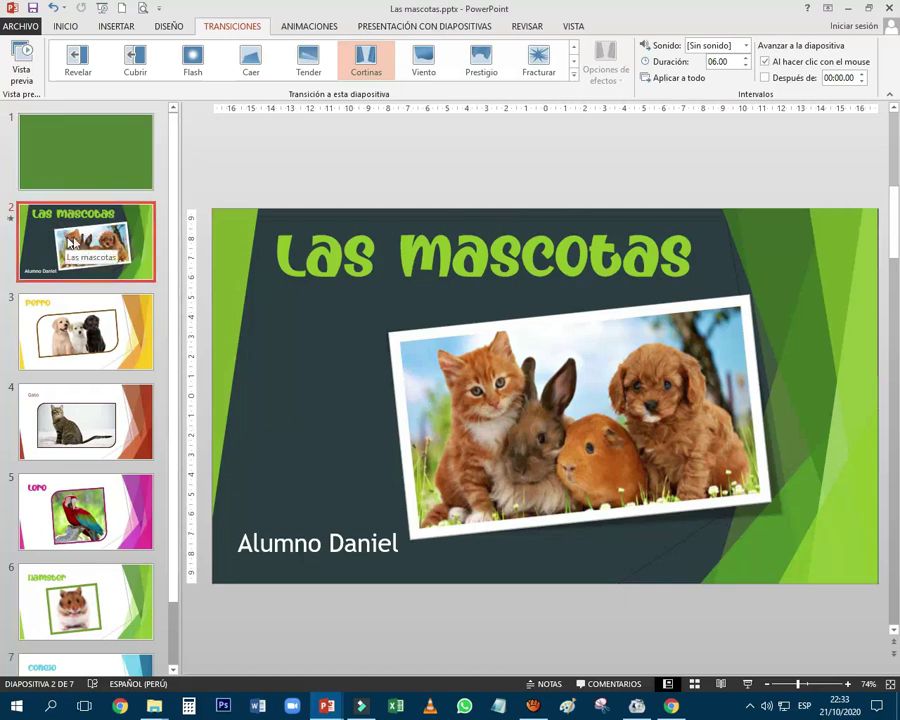
pyautogui.click(25, 57)
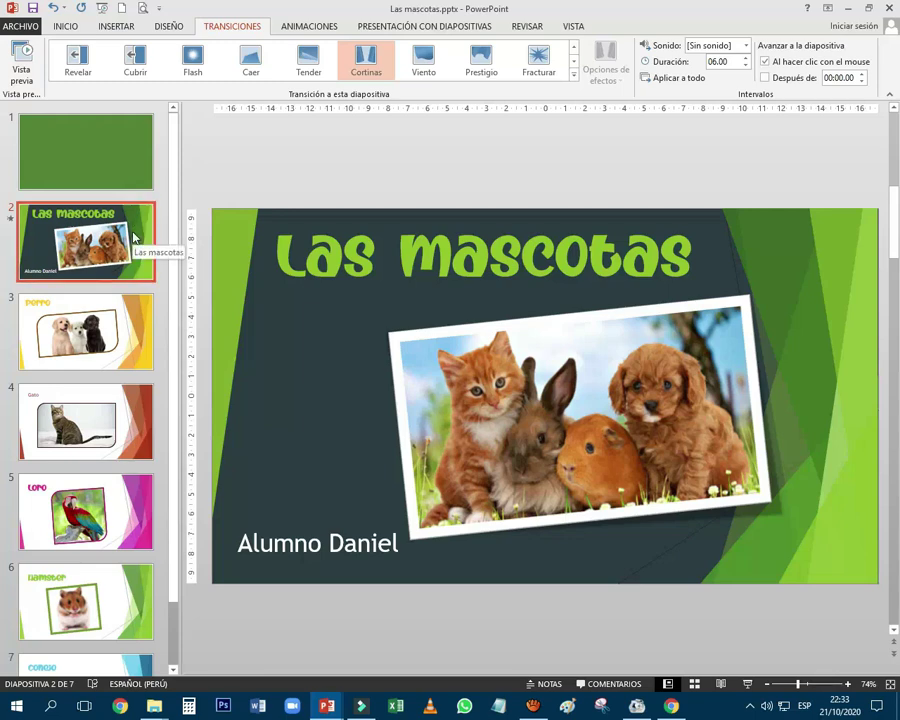
# - Give the Perro slide the Despegar peel transition, coming in from the right
pyautogui.click(134, 323)
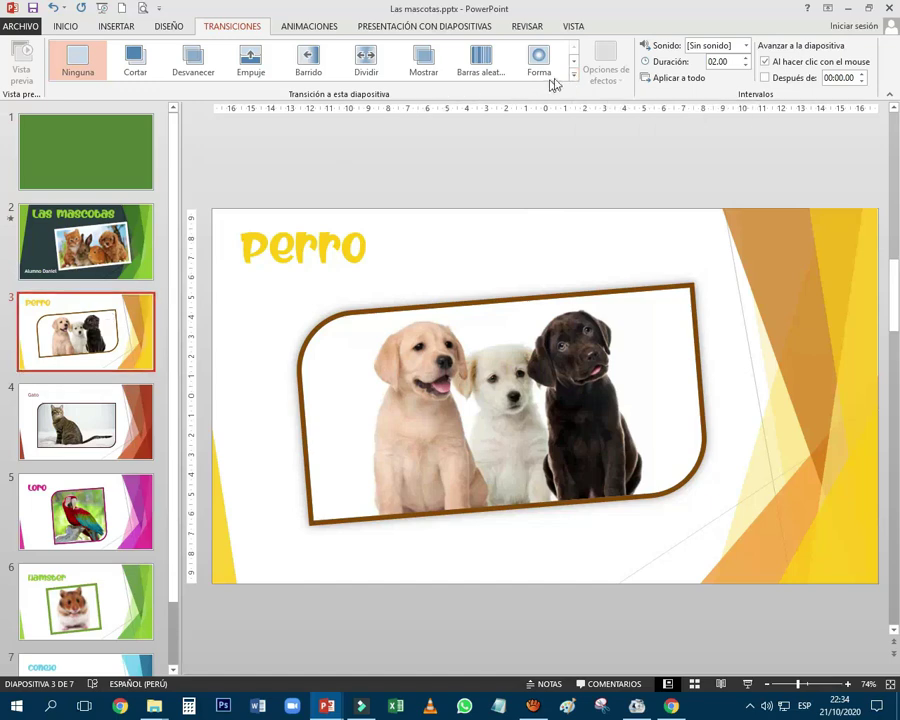
pyautogui.click(574, 80)
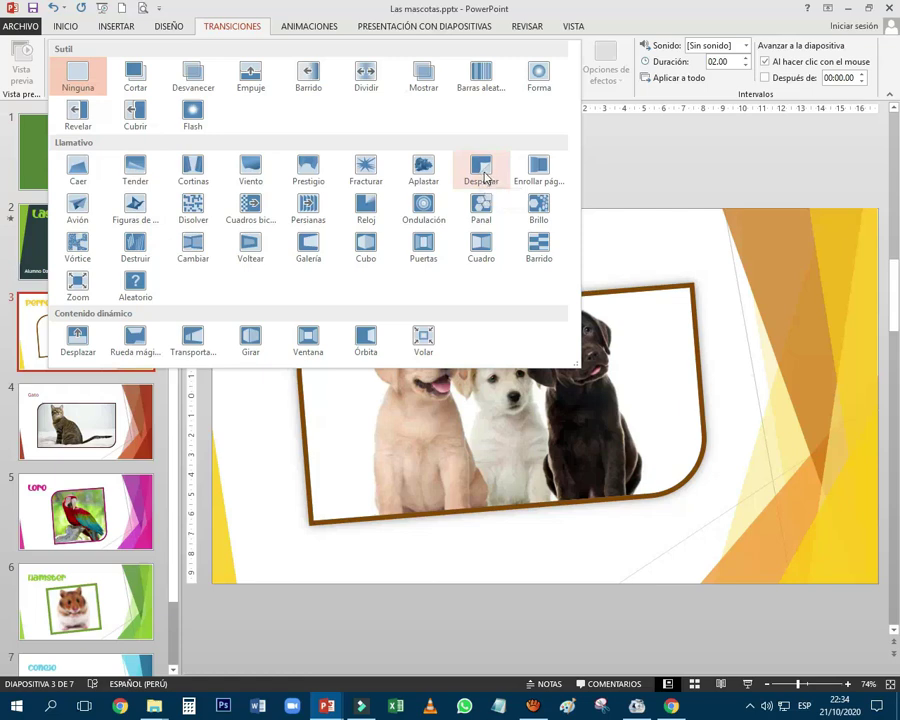
pyautogui.click(482, 172)
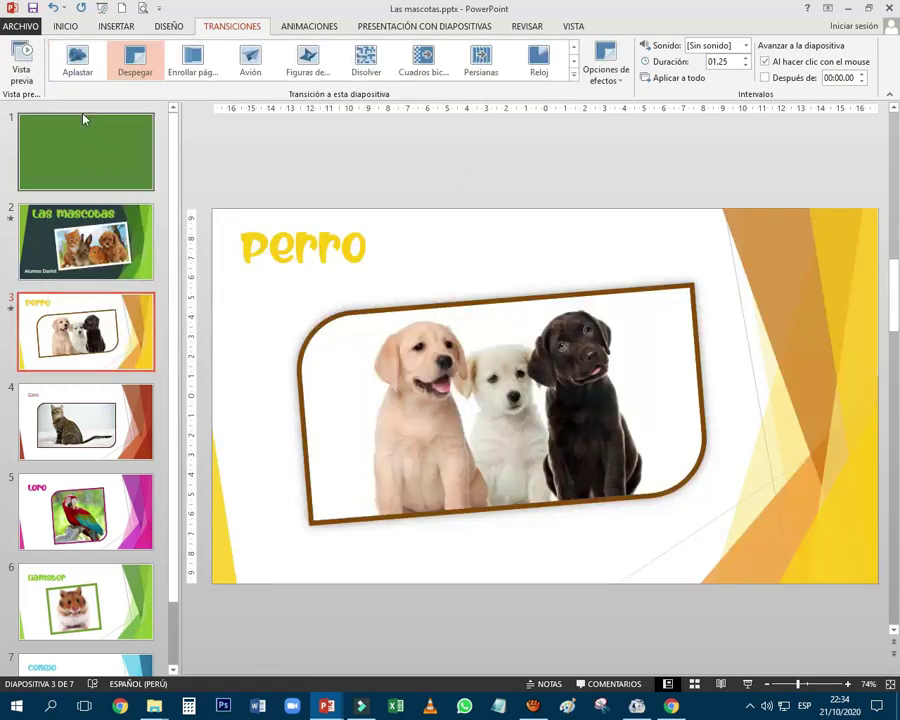
pyautogui.click(18, 48)
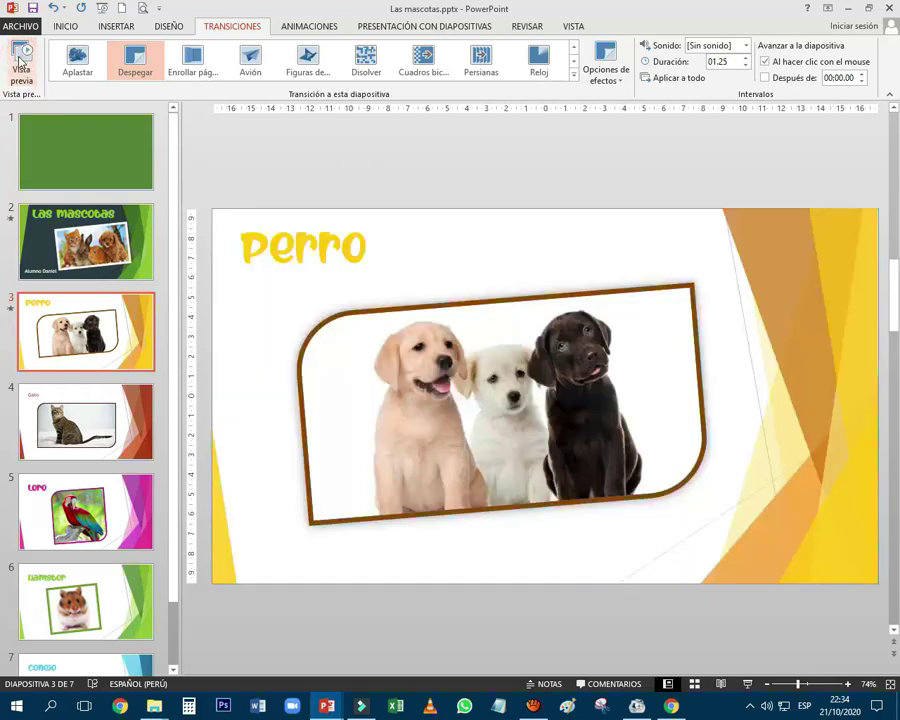
pyautogui.click(22, 57)
pyautogui.click(24, 55)
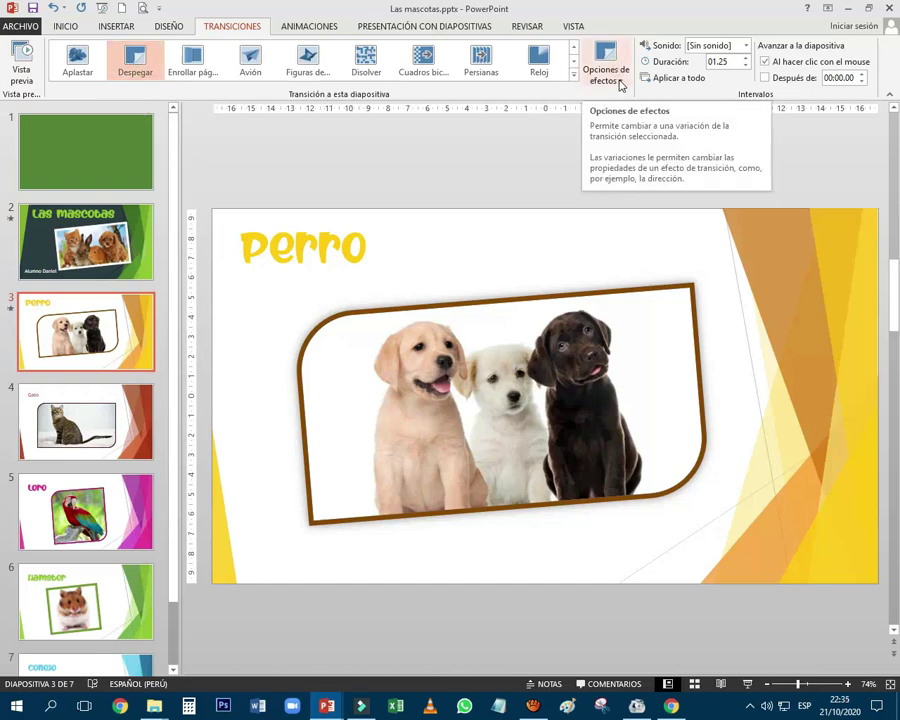
pyautogui.click(622, 82)
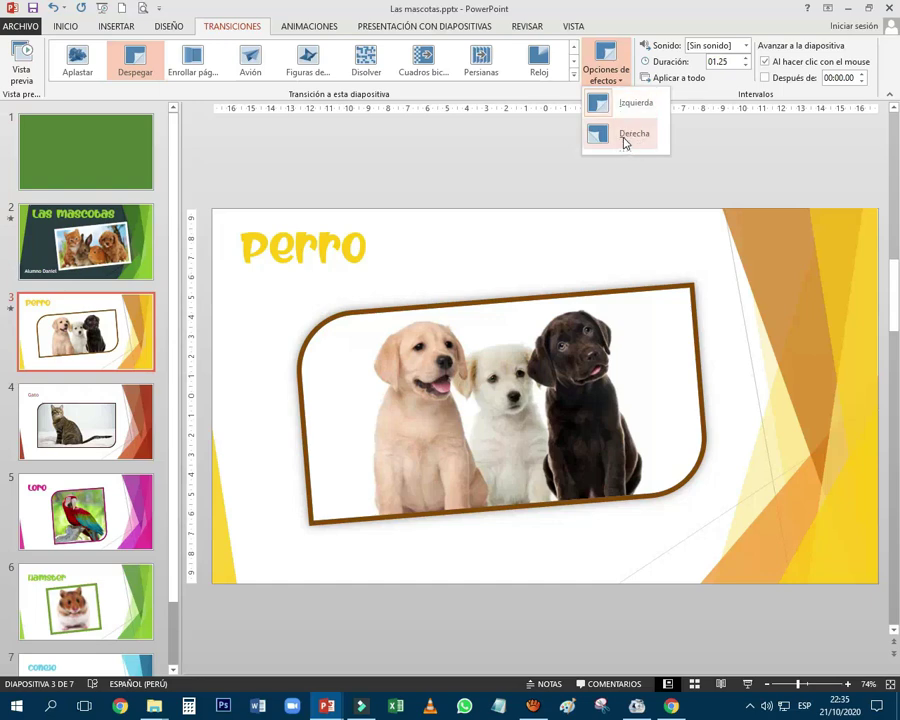
pyautogui.click(624, 143)
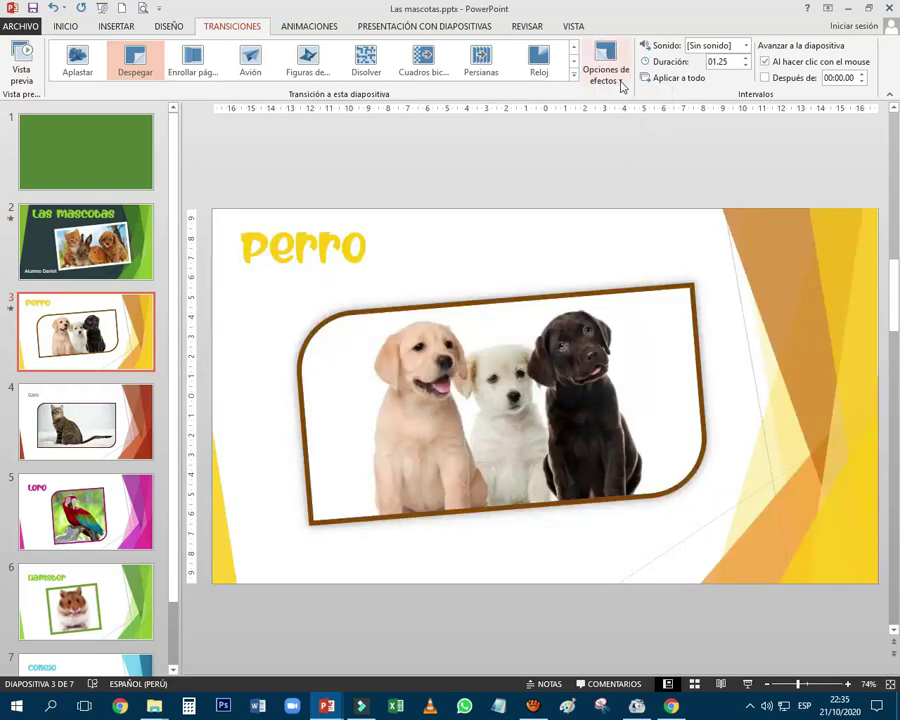
# - Preview the right-side peel, then raise the Perro transition duration to 02.00
pyautogui.click(27, 60)
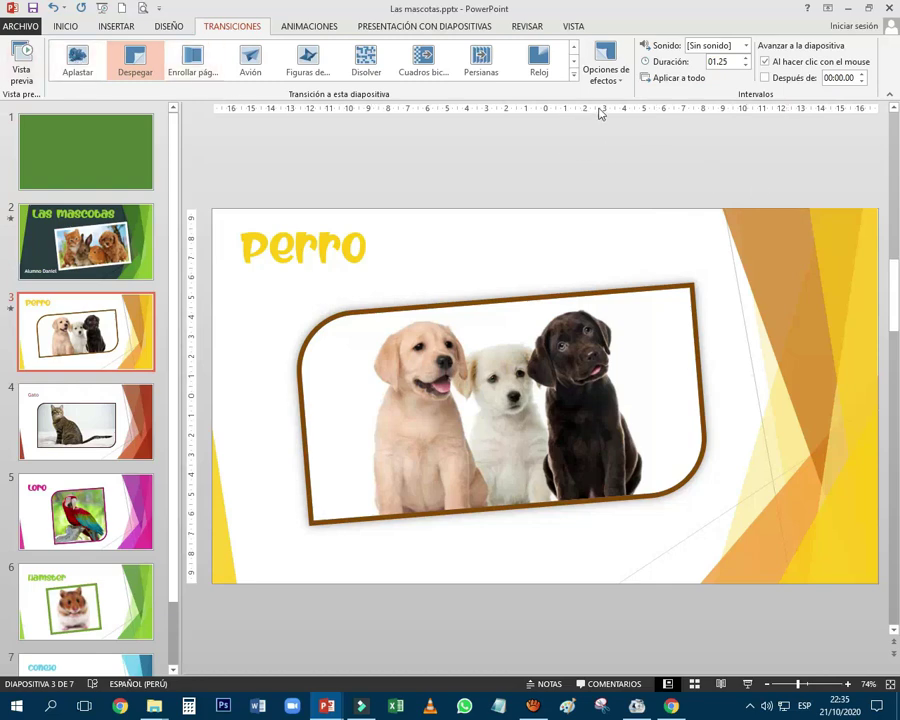
pyautogui.click(716, 74)
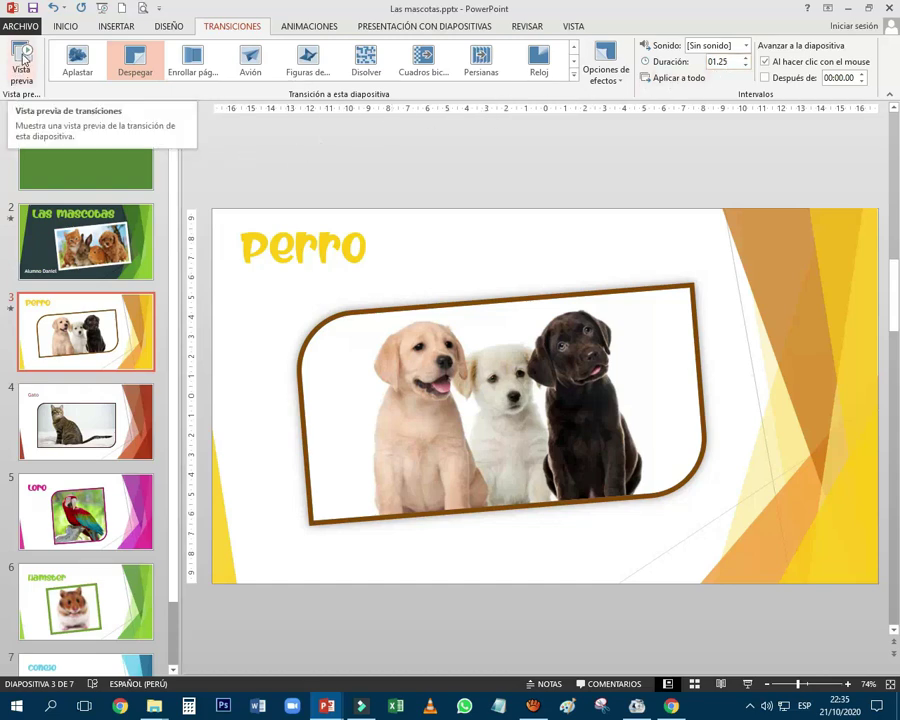
pyautogui.click(23, 58)
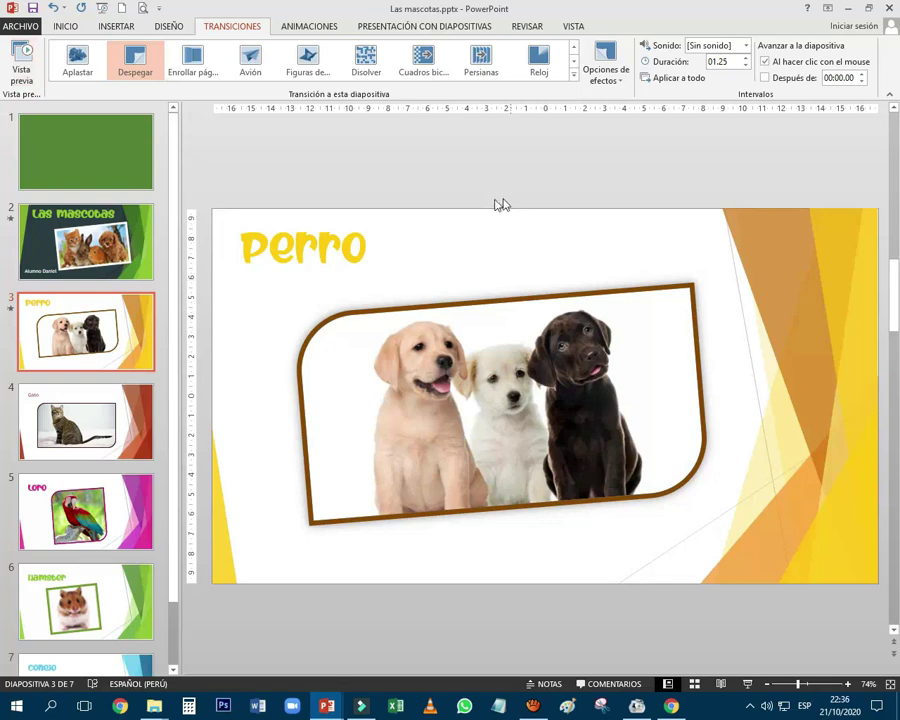
pyautogui.click(745, 59)
pyautogui.click(745, 59)
pyautogui.click(745, 59)
# - Preview the 02.00 transition, check the Sonido list, and switch to the page-turning sound video
pyautogui.click(21, 50)
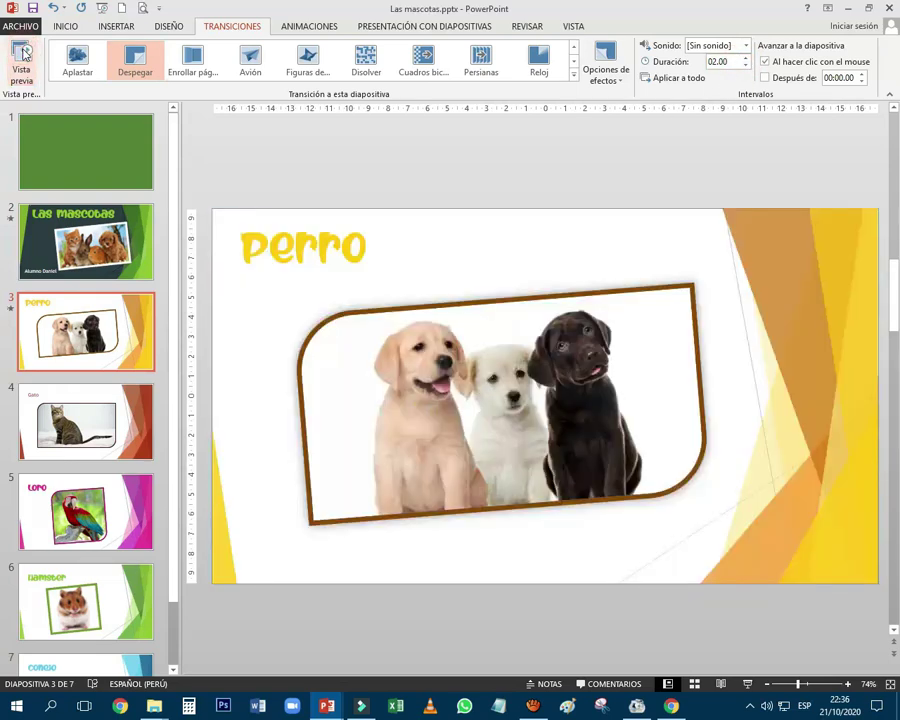
pyautogui.click(22, 50)
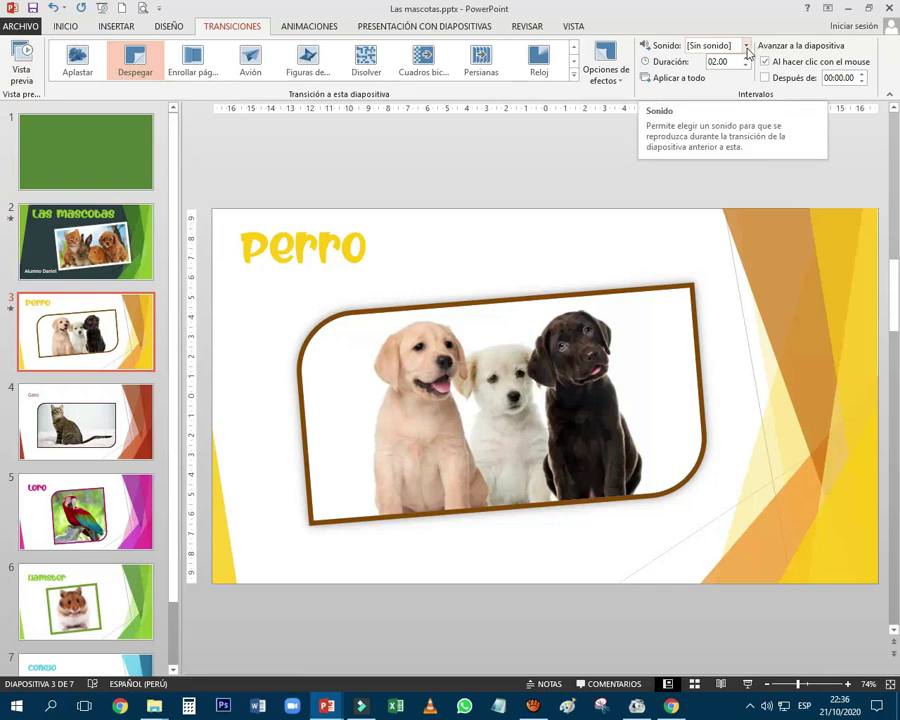
pyautogui.click(747, 47)
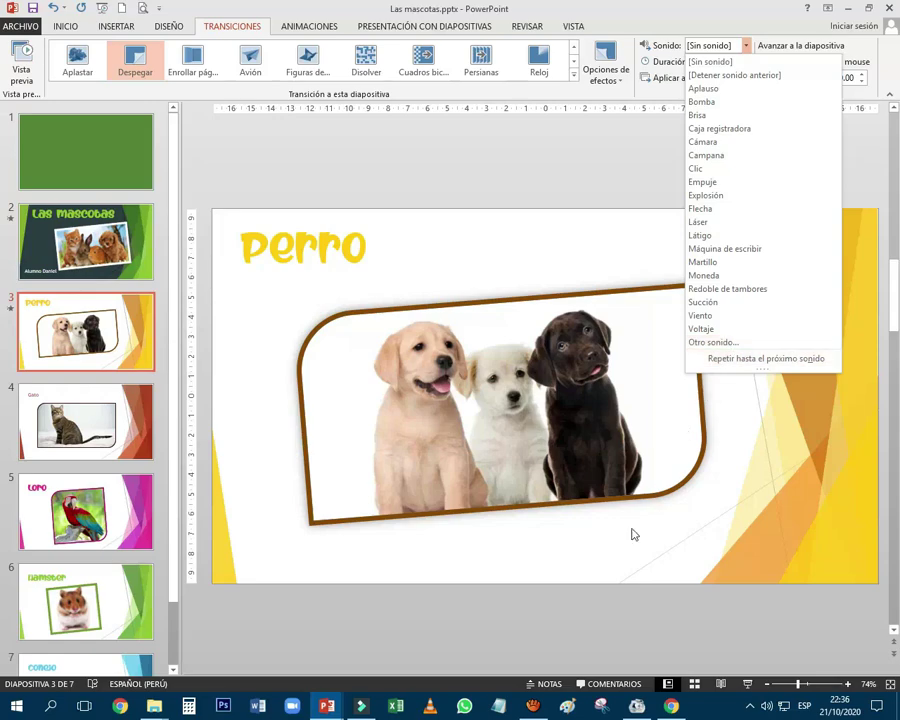
pyautogui.click(671, 706)
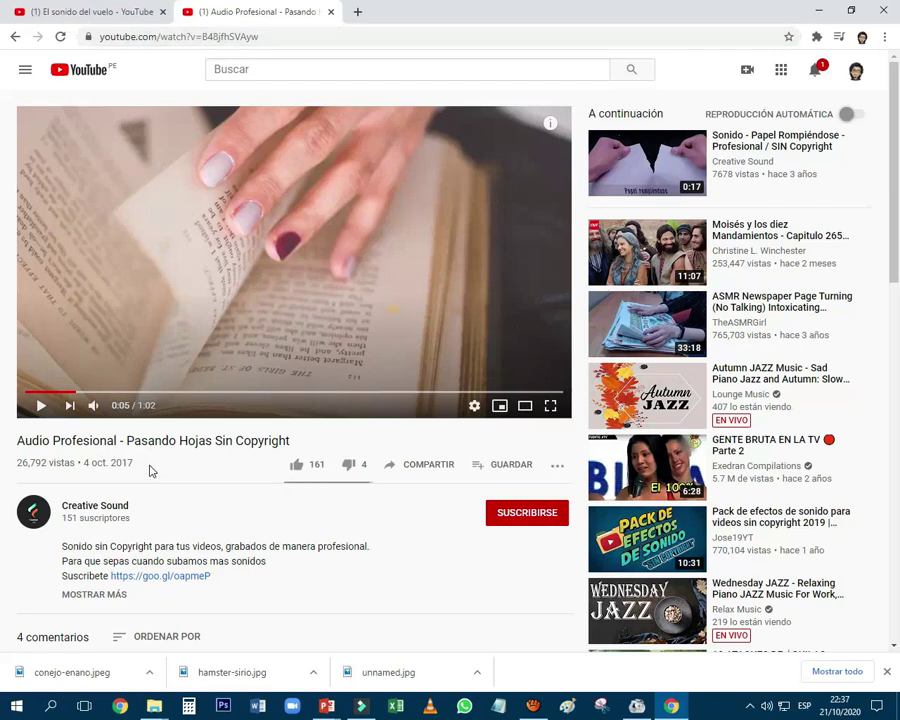
# - Switch from the YouTube page back to the Las mascotas.pptx window
pyautogui.click(326, 706)
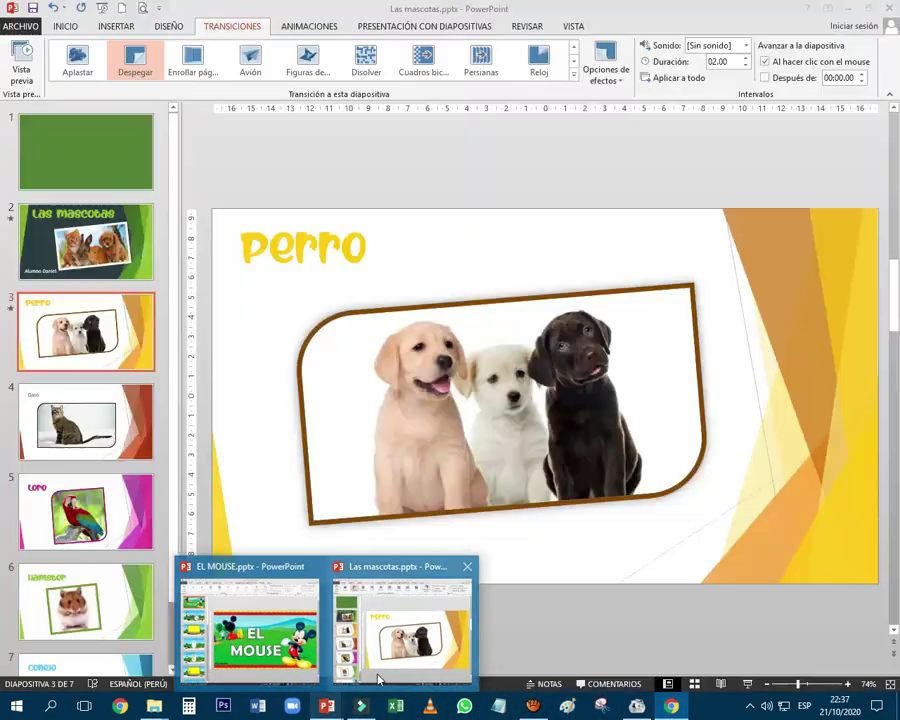
# - In Las mascotas, choose Otro sonido... from the transition Sonido list to add a custom audio file
pyautogui.click(376, 670)
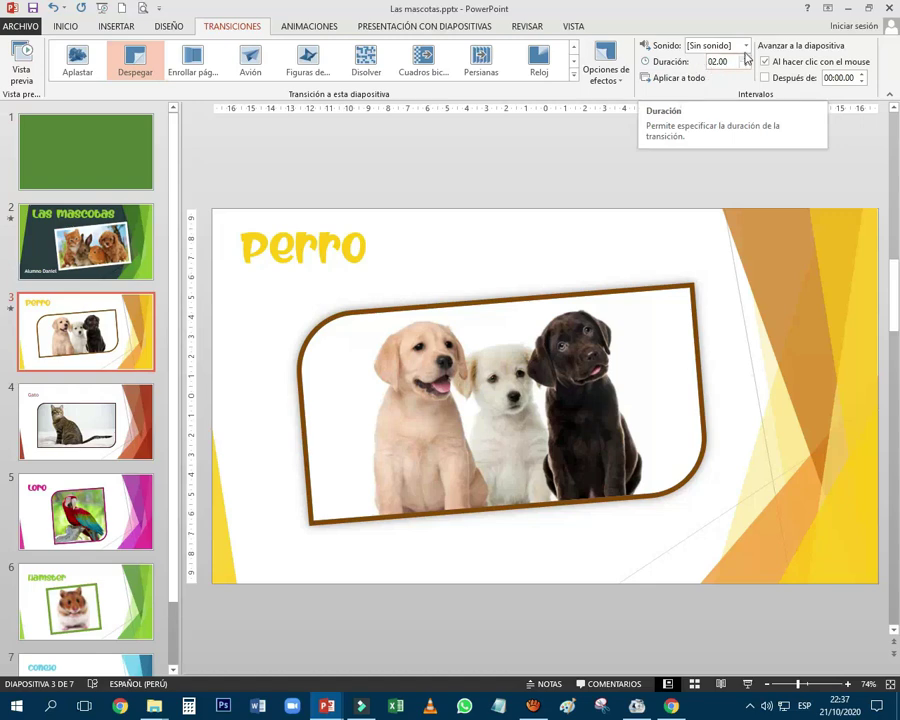
pyautogui.click(746, 47)
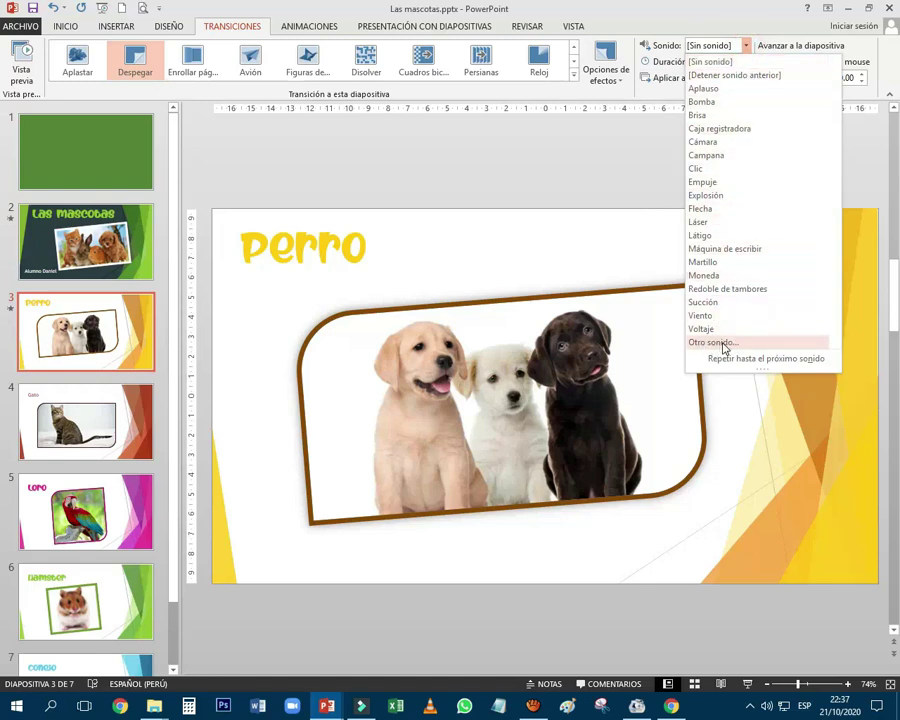
pyautogui.click(725, 345)
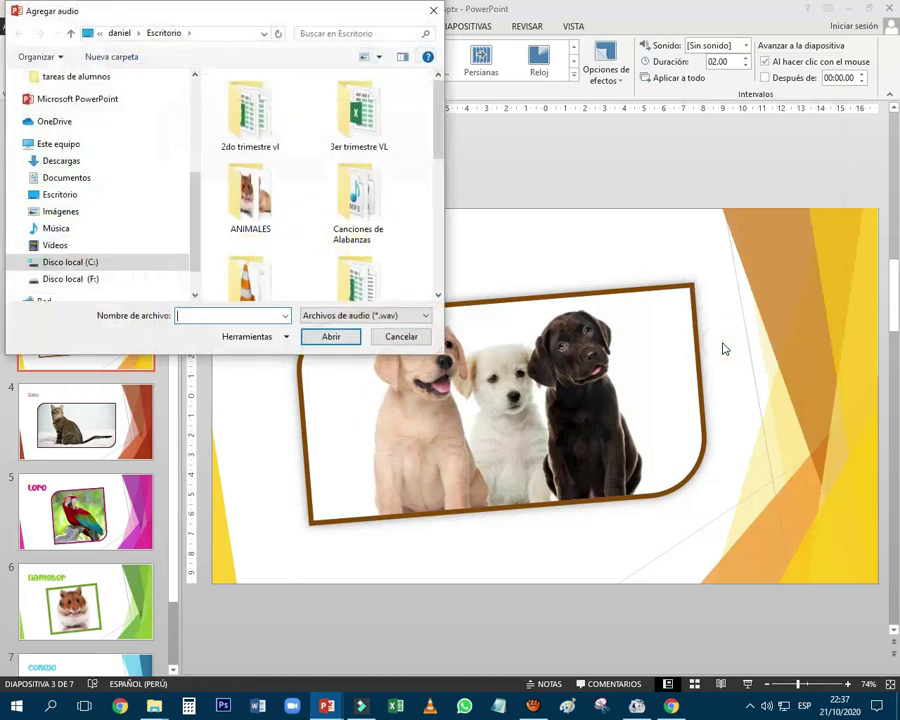
# - Move and enlarge the Agregar audio dialog, then browse to Escritorio where SONIDOS is listed
pyautogui.moveTo(330, 15); pyautogui.dragTo(454, 47)
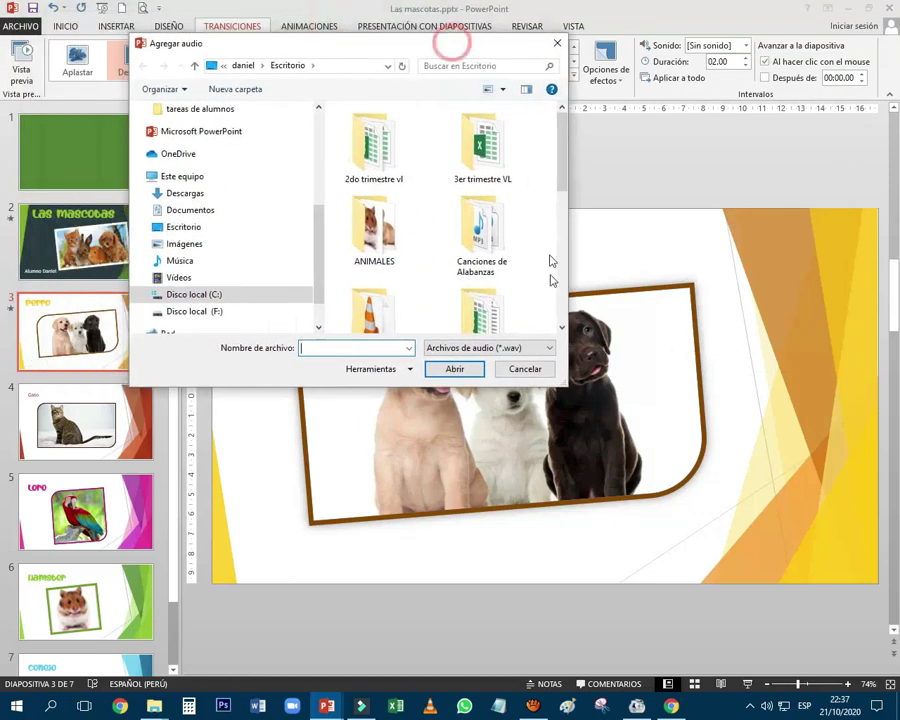
pyautogui.moveTo(559, 380); pyautogui.dragTo(668, 474)
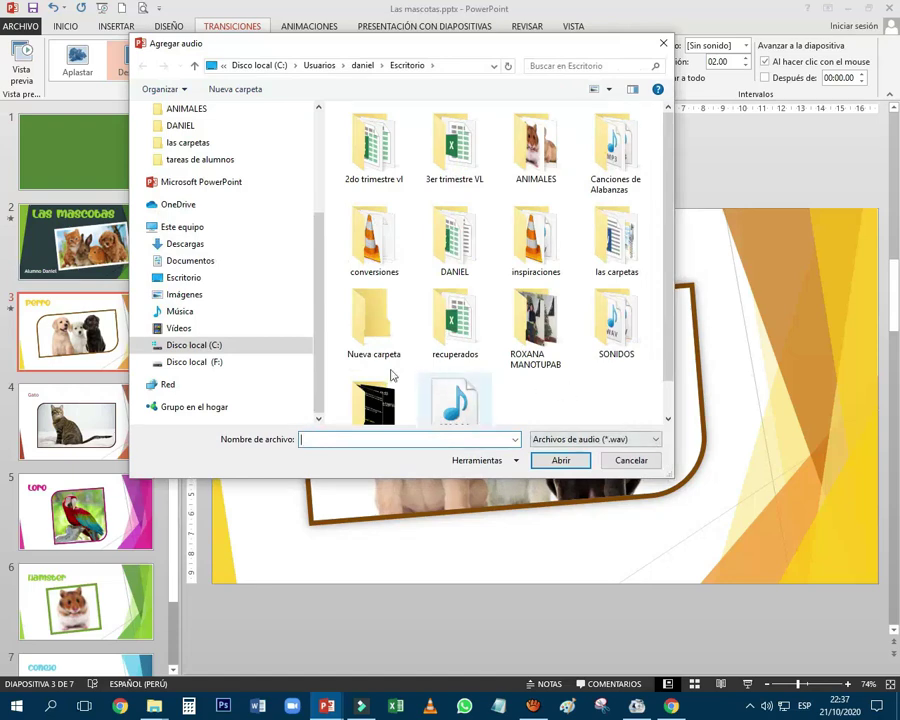
pyautogui.click(184, 277)
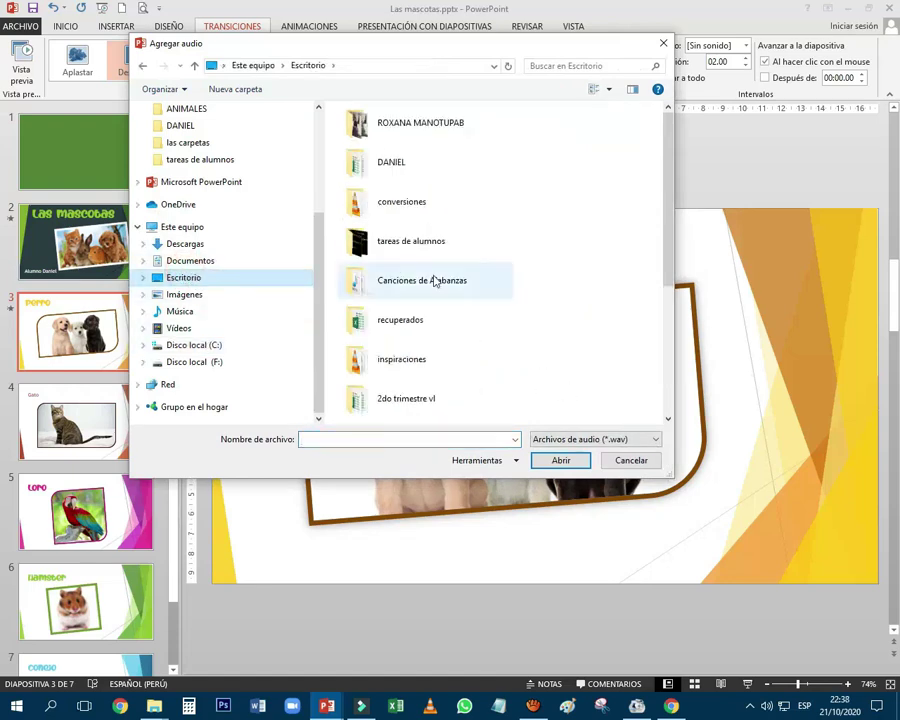
pyautogui.moveTo(670, 240); pyautogui.dragTo(668, 326)
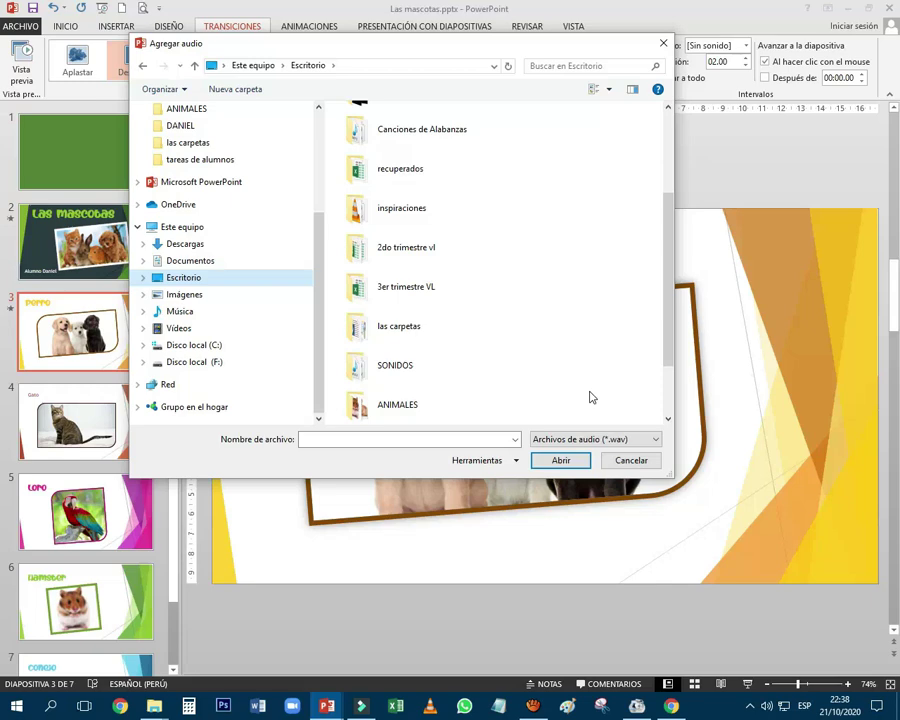
# - Assign cambiando hoja.wav from SONIDOS as the Perro transition sound, preview it, then go to Gato
pyautogui.click(383, 373)
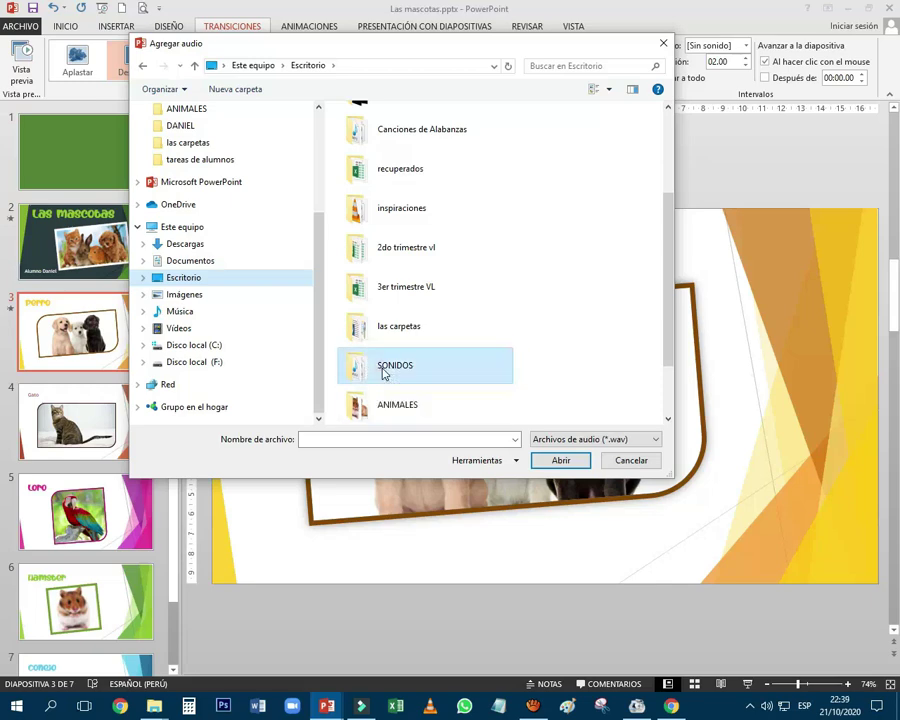
pyautogui.click(558, 462)
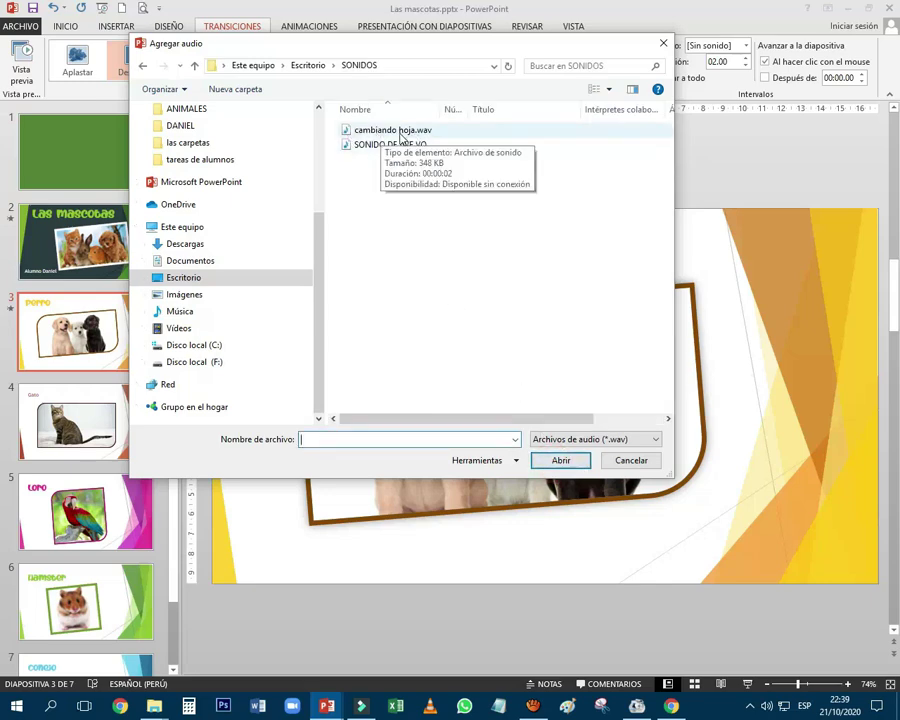
pyautogui.click(400, 132)
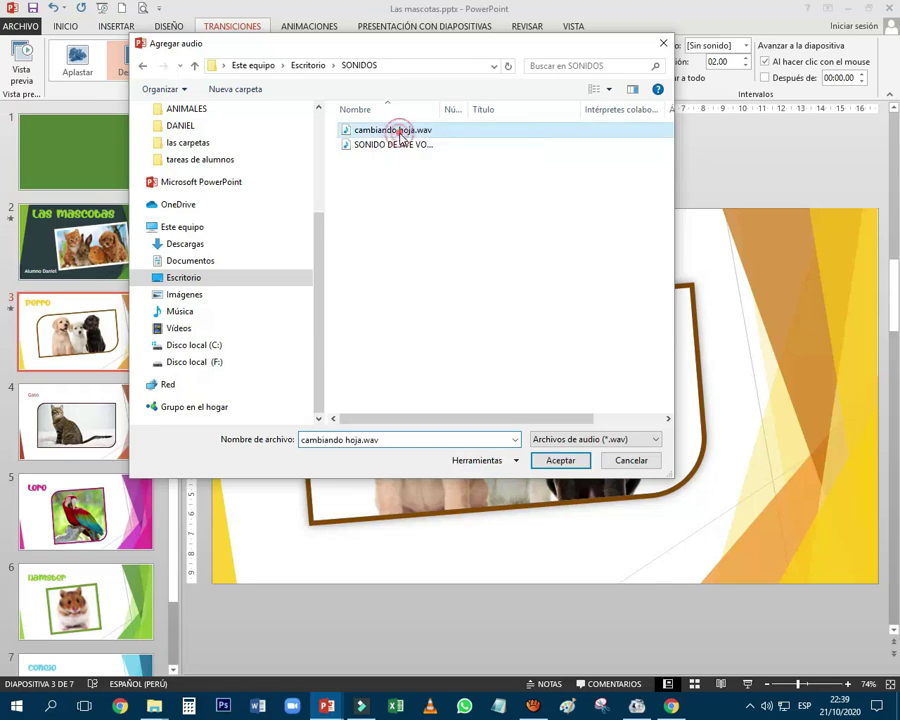
pyautogui.click(562, 462)
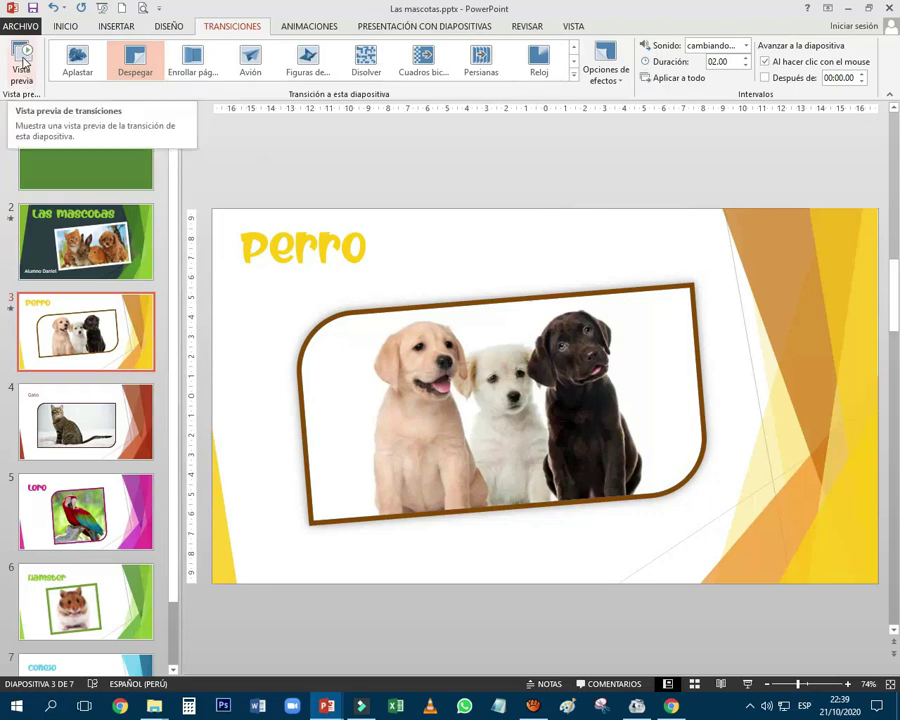
pyautogui.click(26, 65)
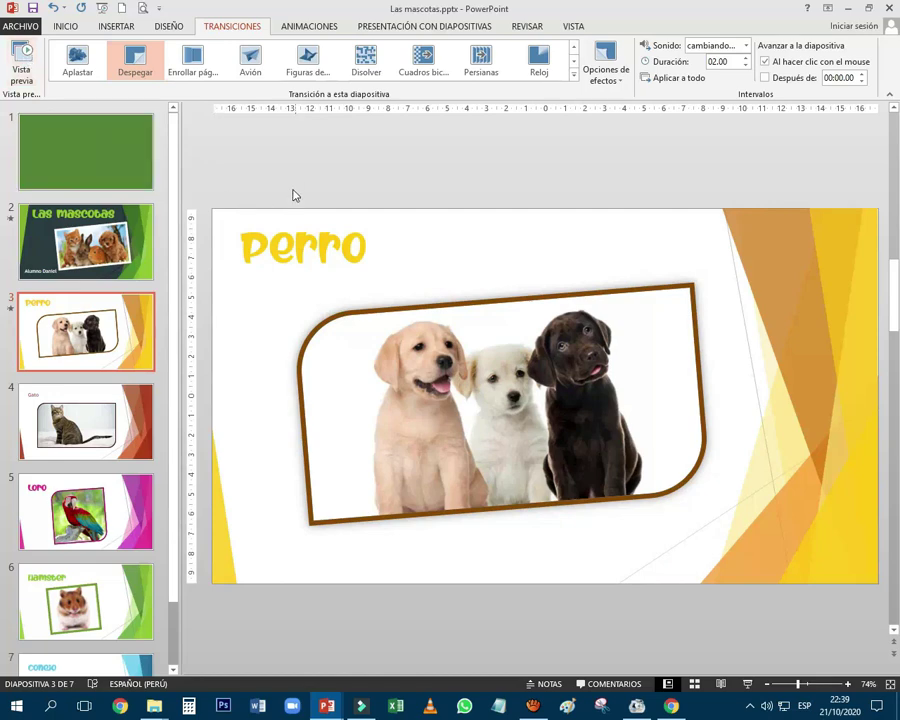
pyautogui.click(143, 415)
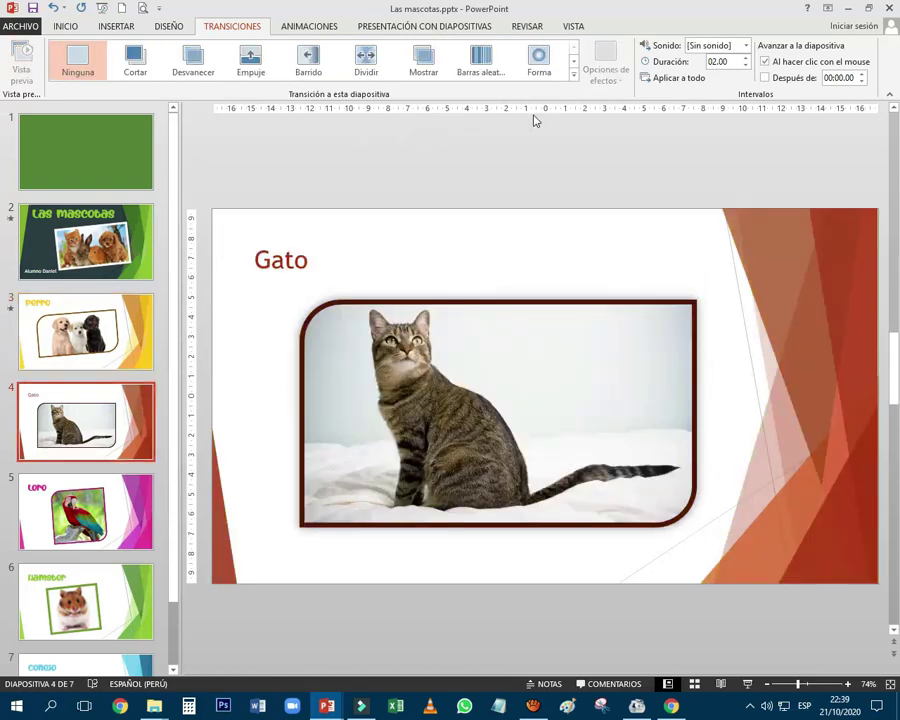
# - Apply the Despegar peel transition to the Gato slide, keeping its default direction
pyautogui.click(575, 76)
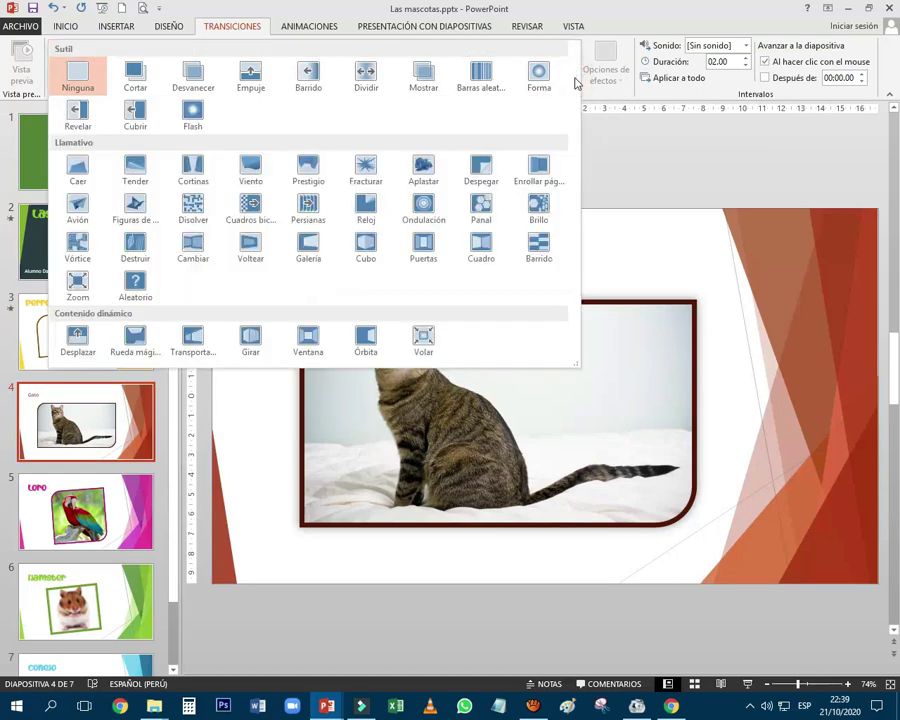
pyautogui.click(487, 172)
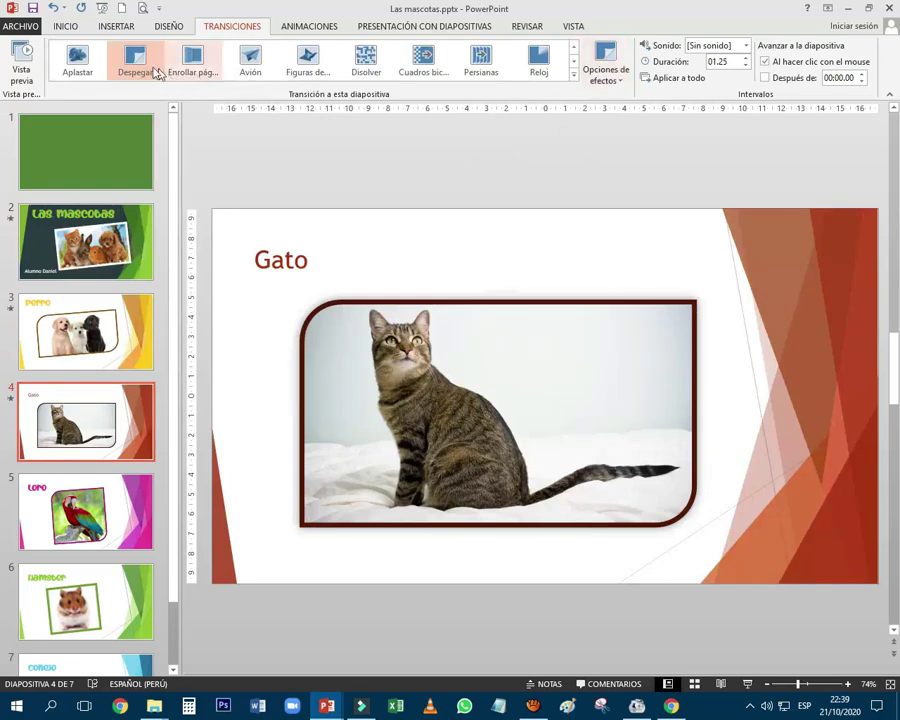
pyautogui.click(624, 80)
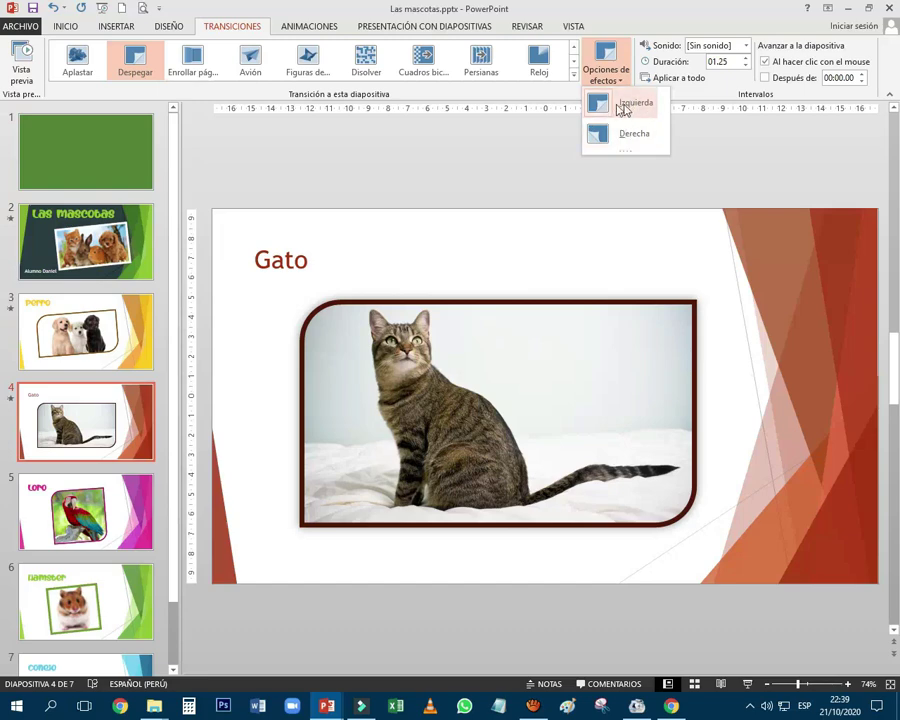
pyautogui.click(708, 131)
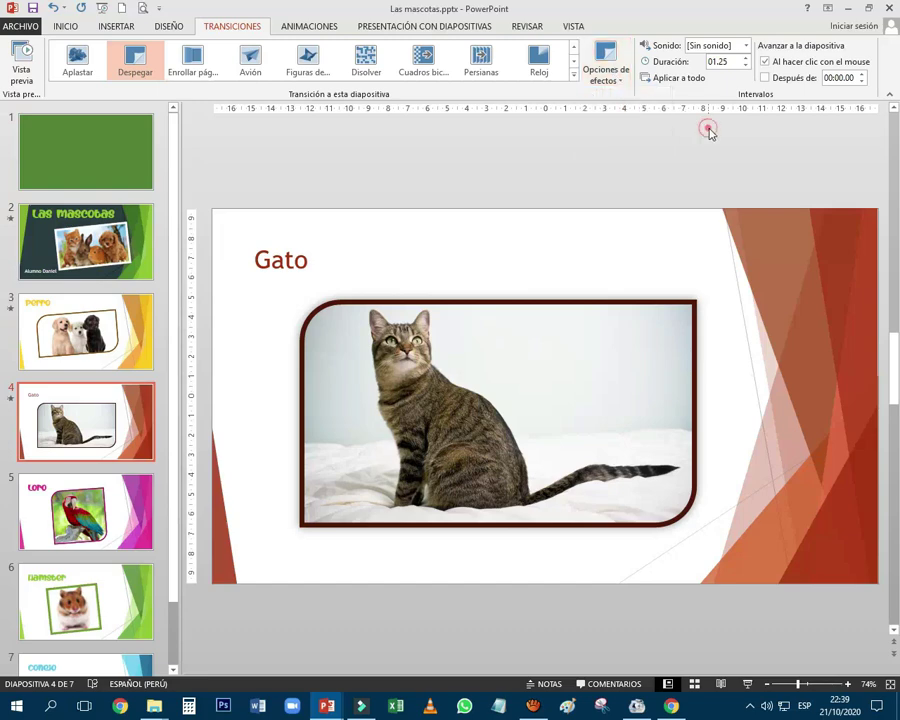
# - Set Gato's transition sound to cambiando hoja.wav and its duration to 02.00
pyautogui.click(746, 46)
pyautogui.click(746, 48)
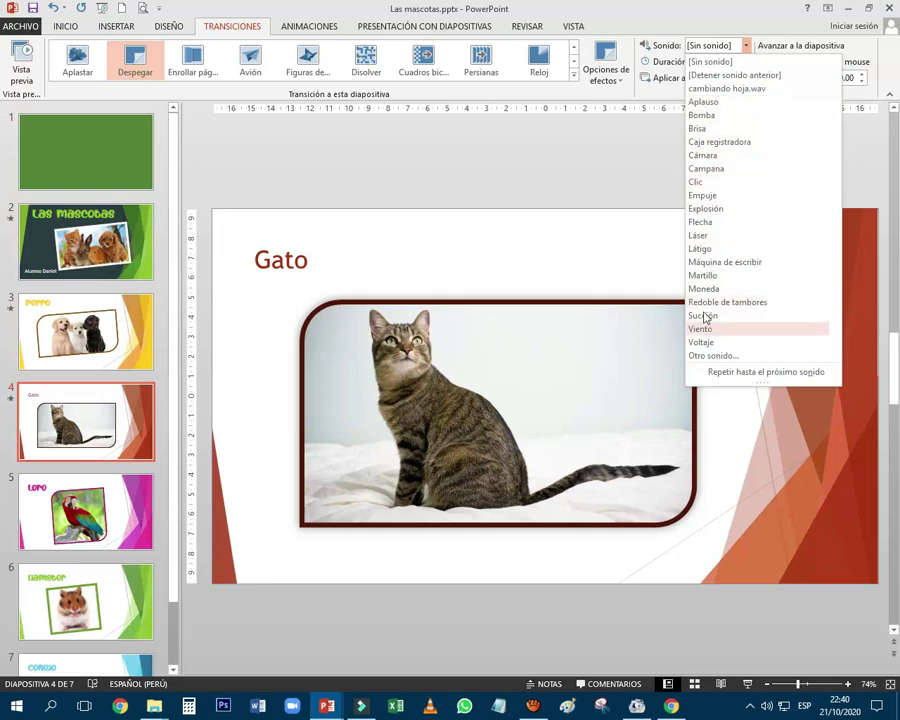
pyautogui.click(726, 89)
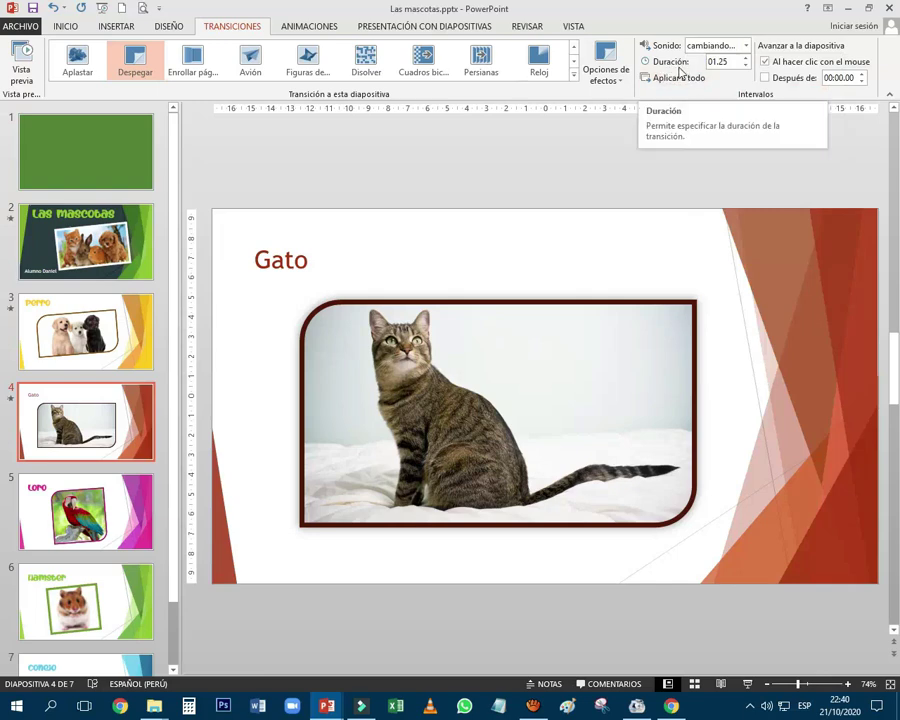
pyautogui.click(746, 60)
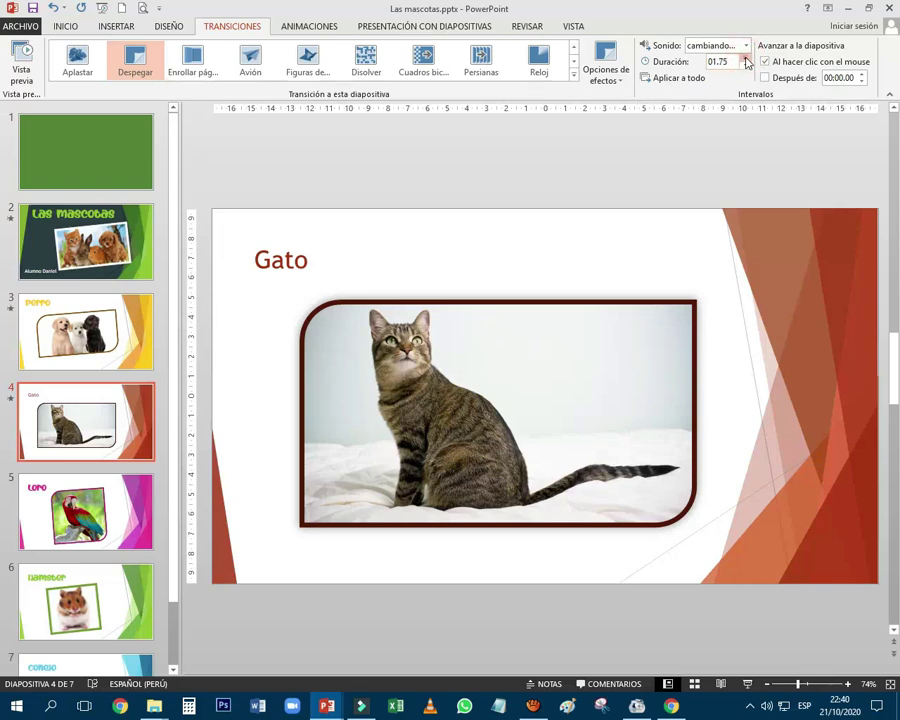
pyautogui.click(746, 60)
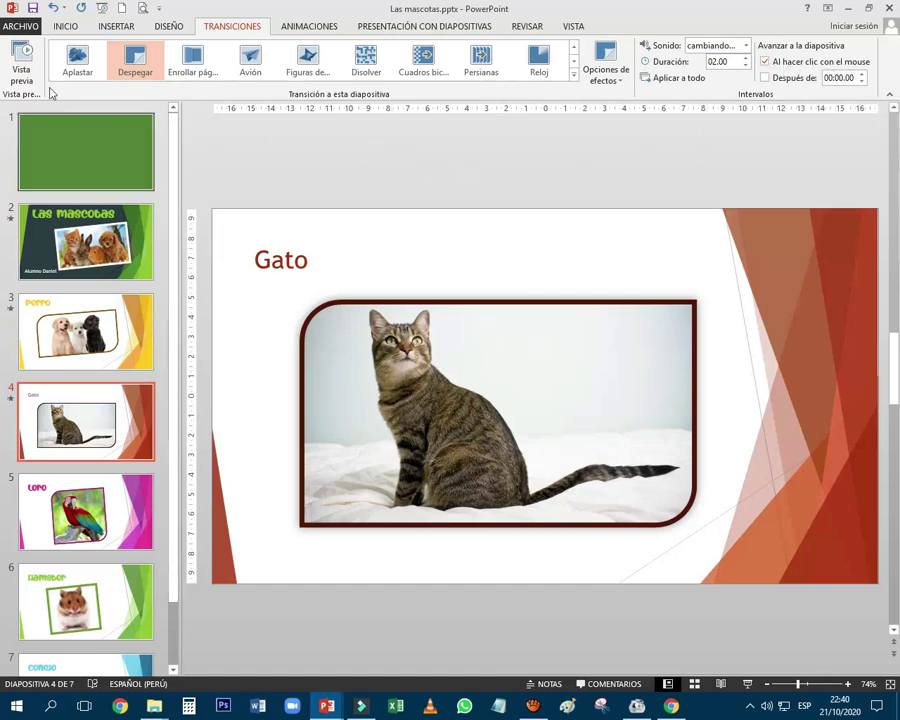
# - Preview Gato's transition, then scroll the thumbnails past Loro and select slide 6, Hamster
pyautogui.click(22, 62)
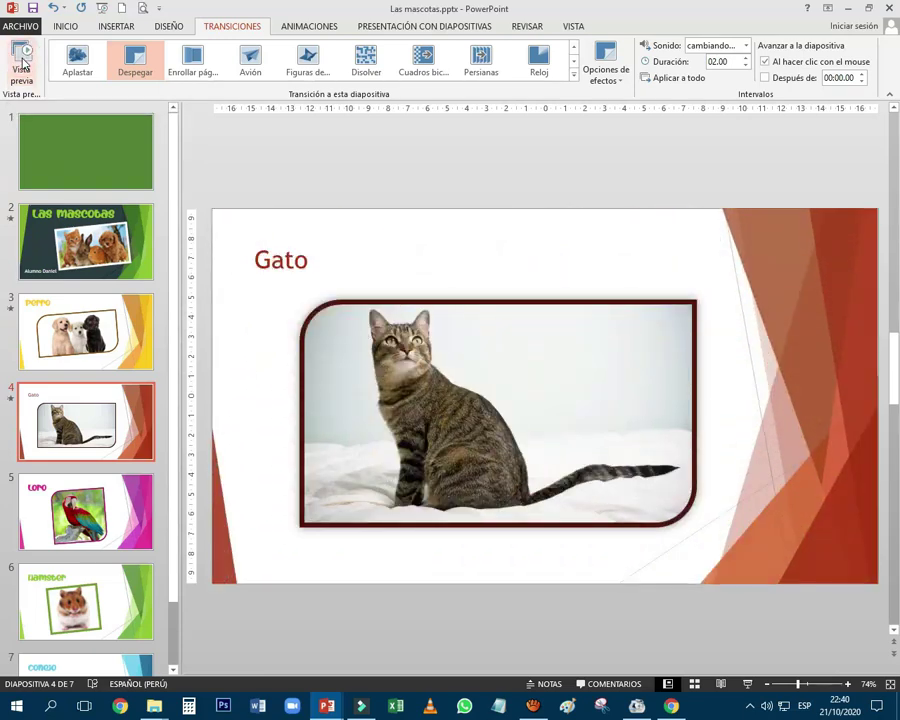
pyautogui.moveTo(174, 212); pyautogui.dragTo(176, 266)
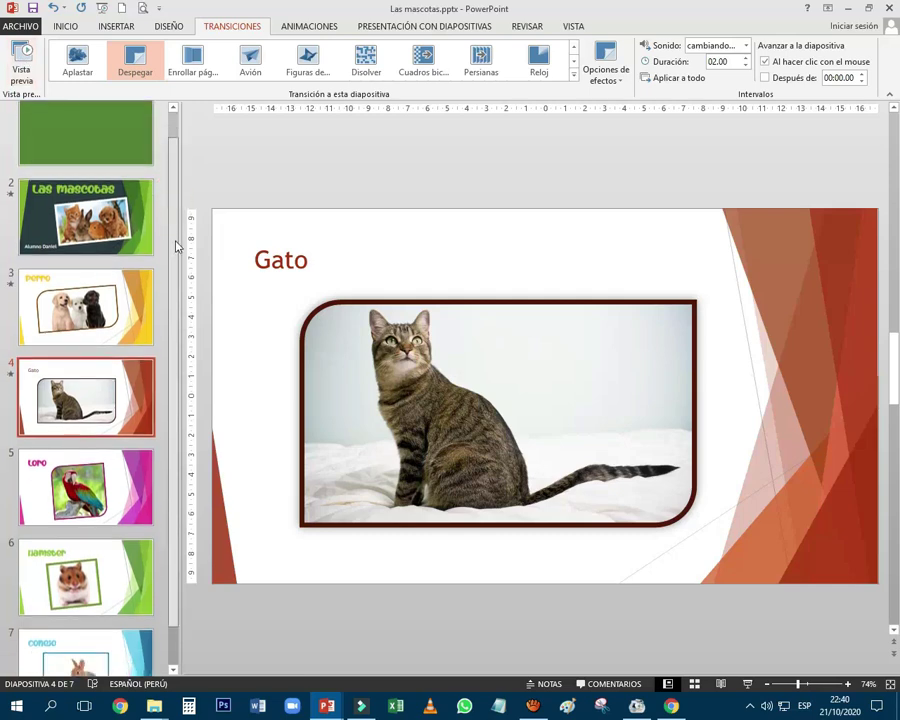
pyautogui.click(136, 432)
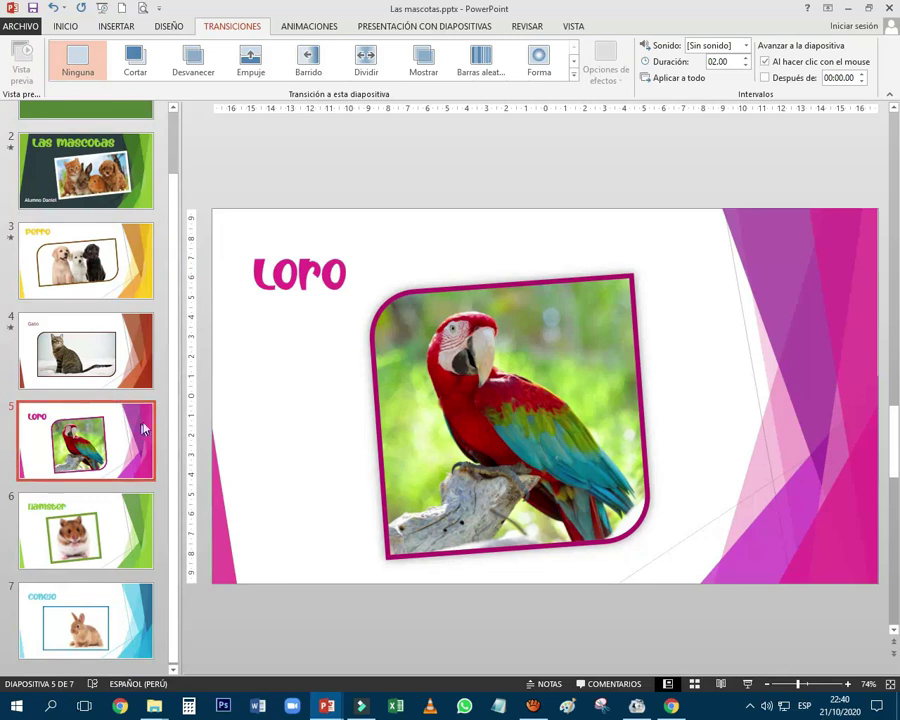
pyautogui.click(176, 406)
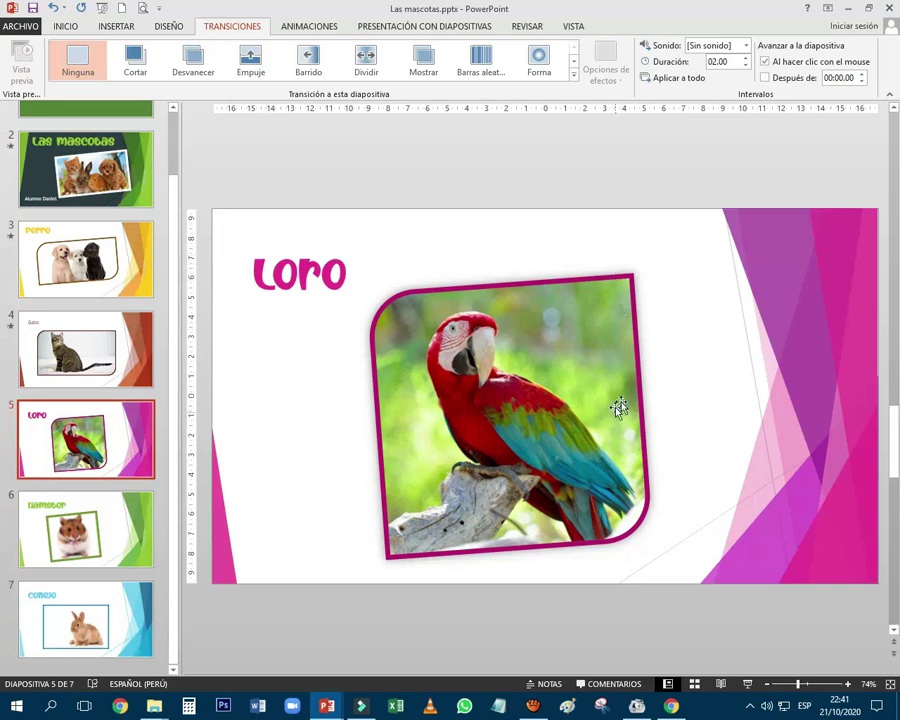
pyautogui.click(144, 526)
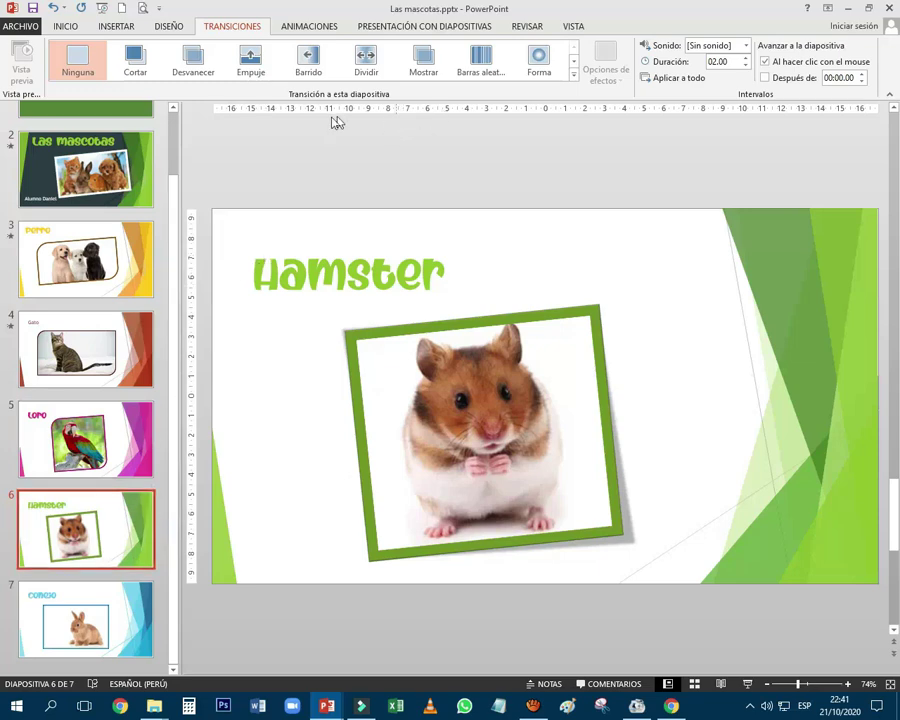
# - Apply the Figuras folded-paper transition (03.25) to Hamster and compare it against the Loro slide
pyautogui.click(573, 73)
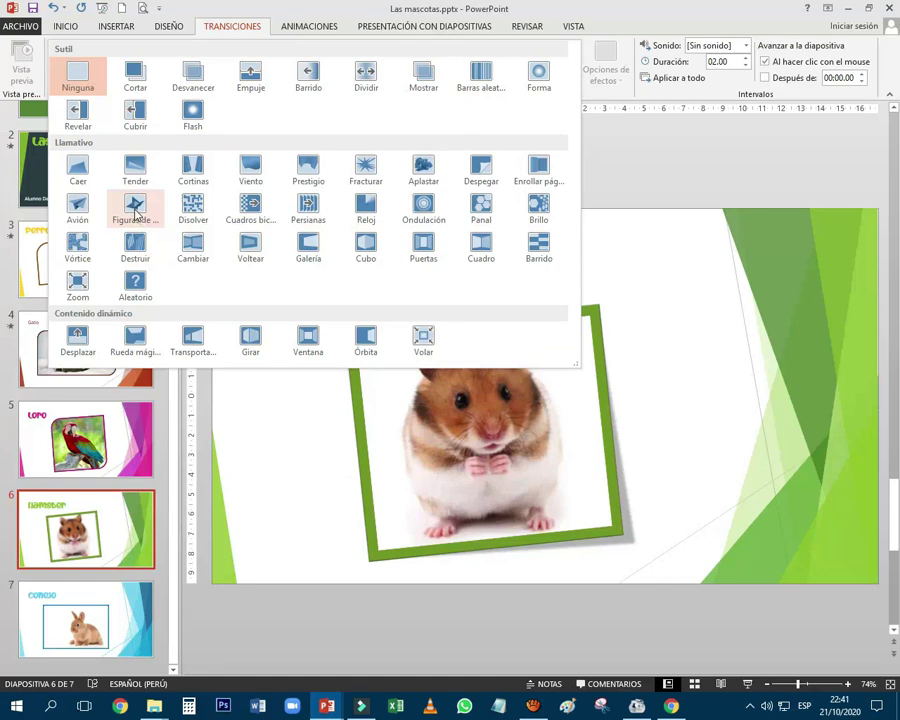
pyautogui.click(139, 213)
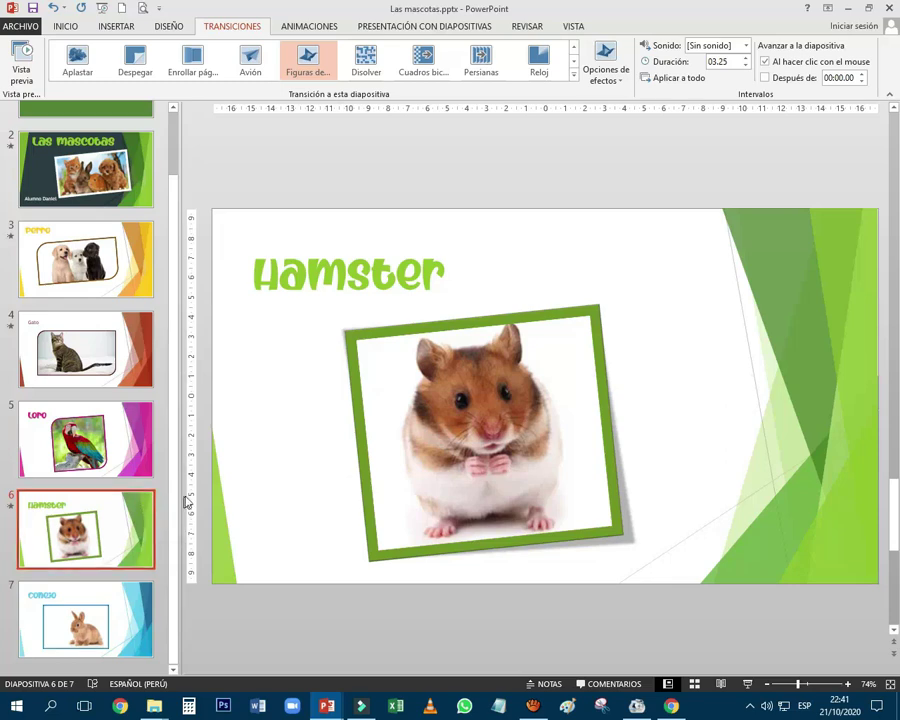
pyautogui.click(97, 445)
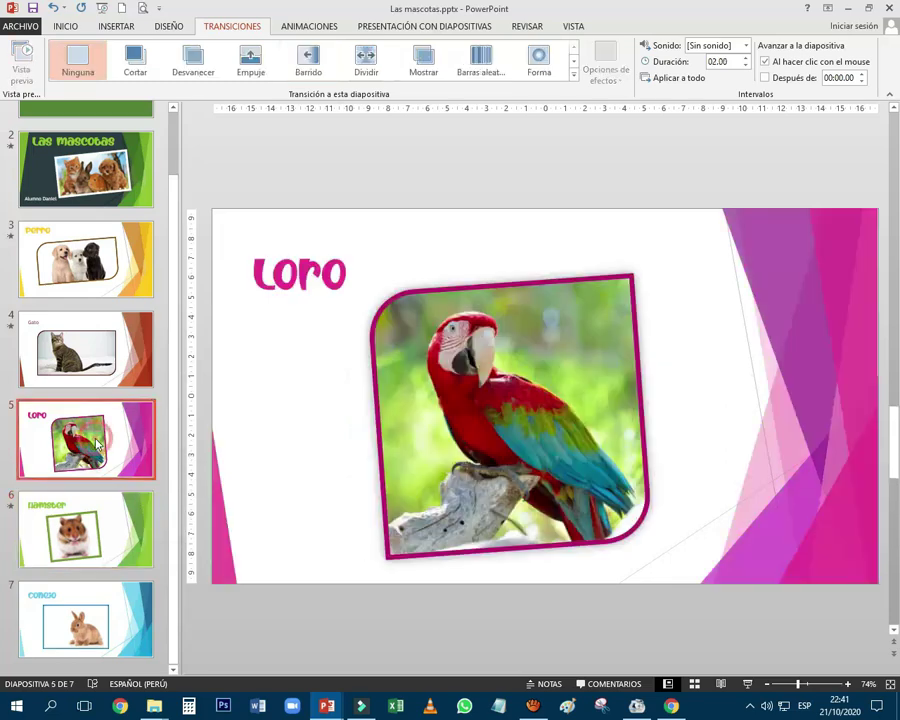
pyautogui.click(112, 524)
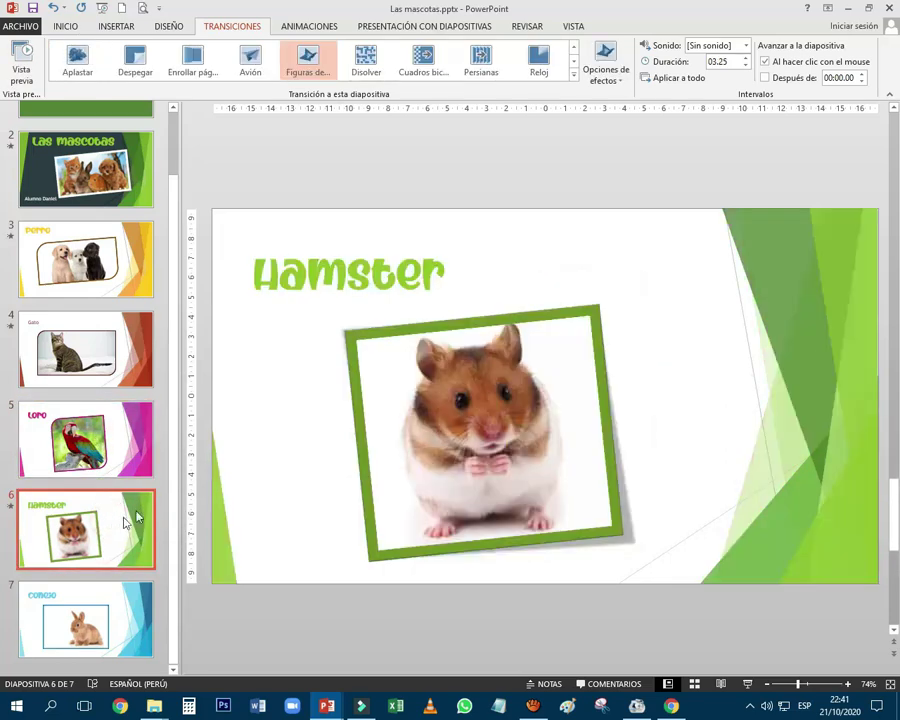
pyautogui.click(124, 450)
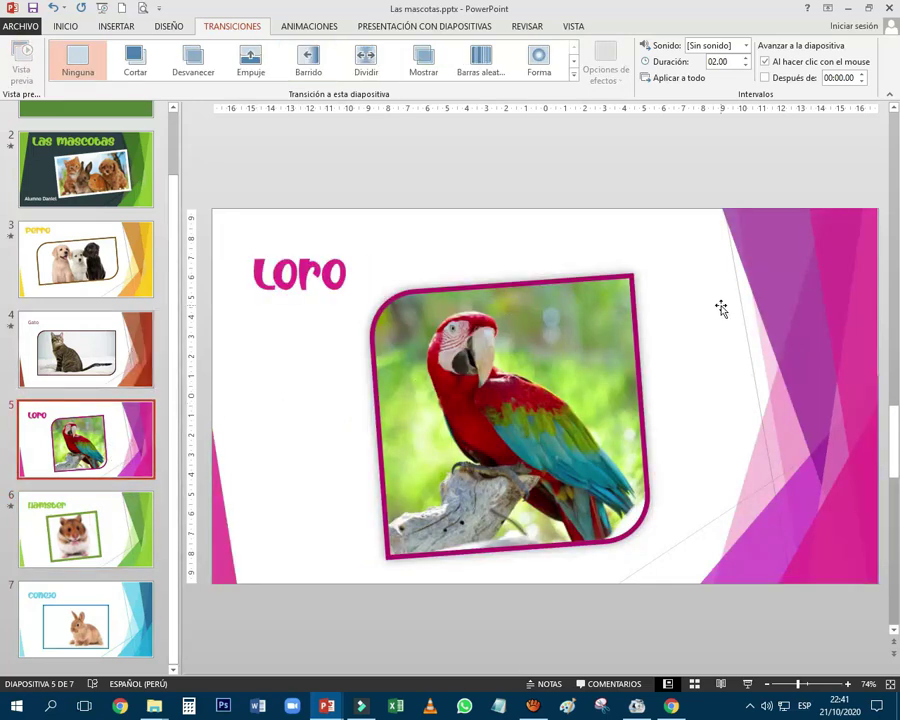
pyautogui.click(122, 518)
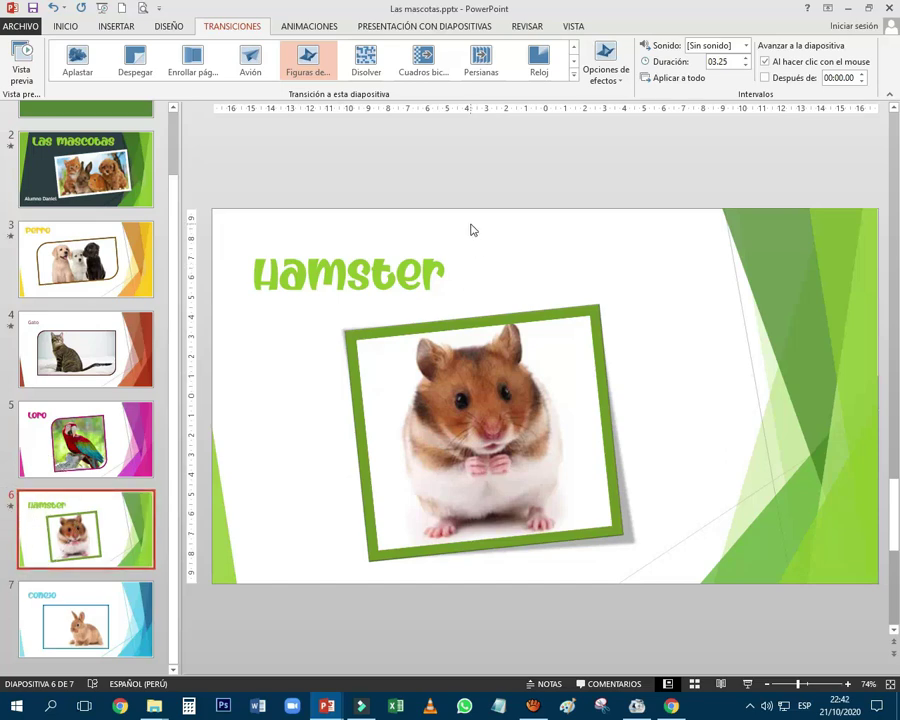
pyautogui.click(575, 80)
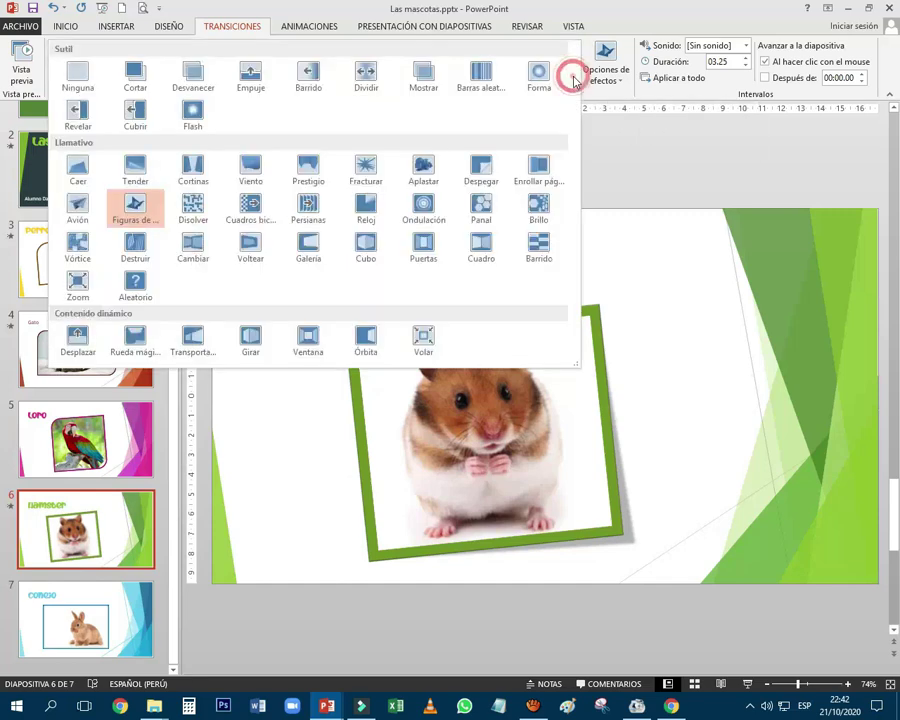
# - Set Hamster's transition to Ninguna, apply Figuras to the Loro slide instead, and preview it
pyautogui.click(82, 80)
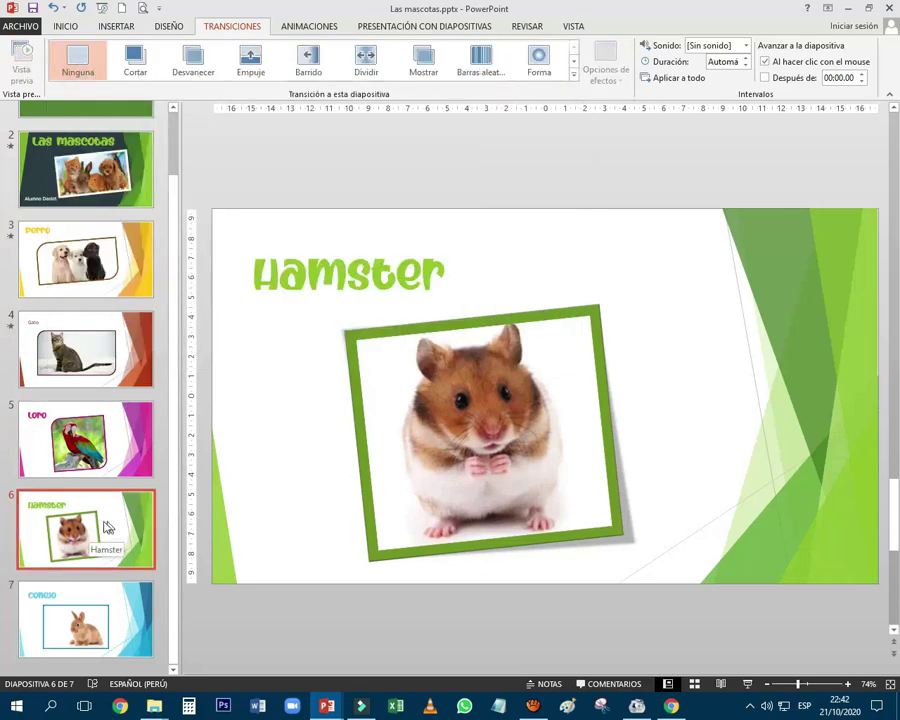
pyautogui.click(108, 432)
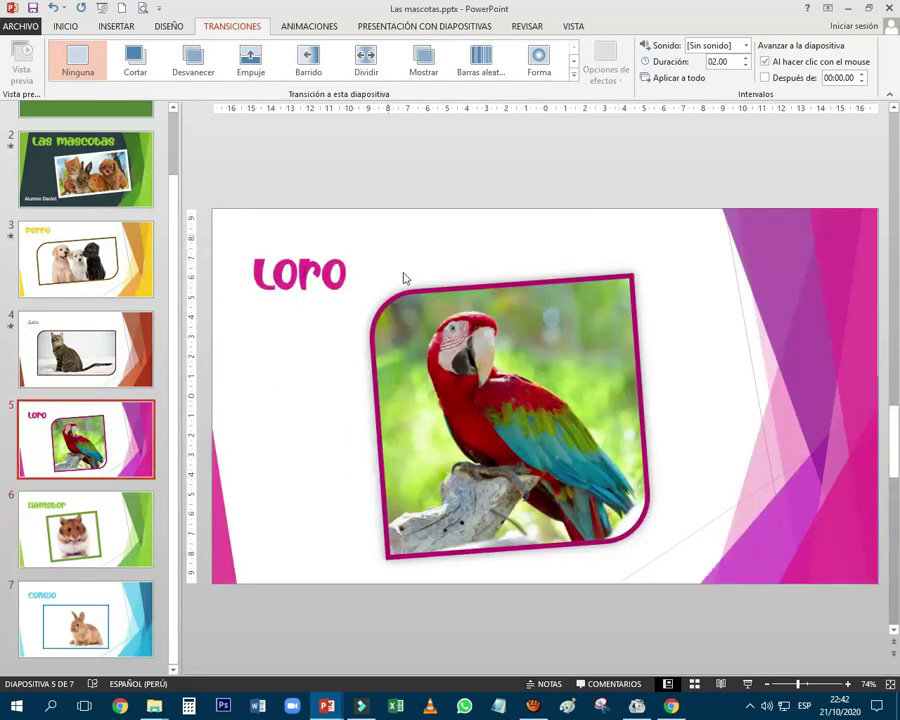
pyautogui.click(573, 77)
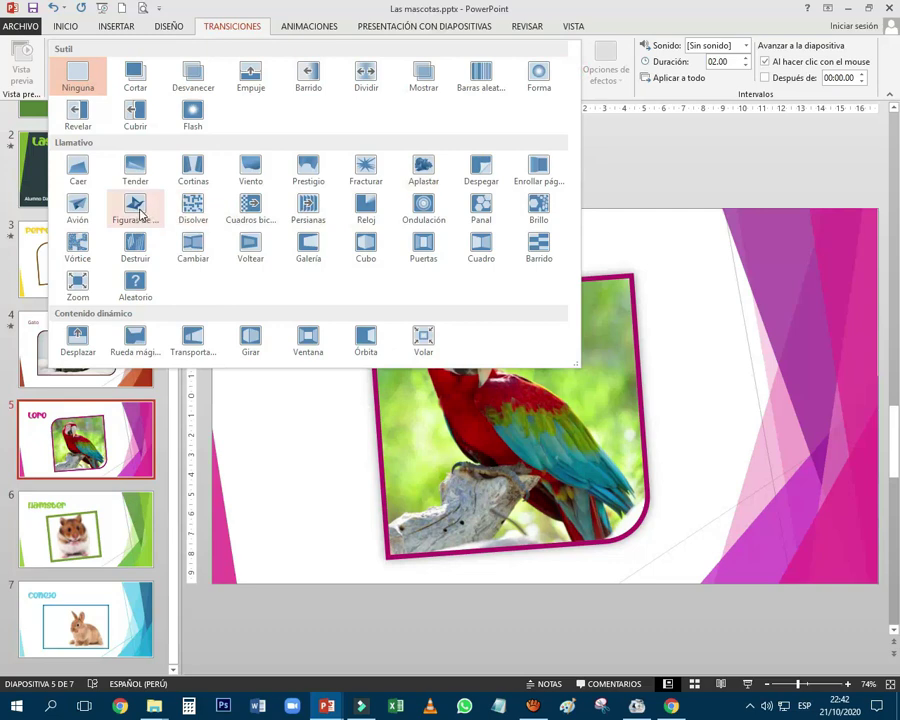
pyautogui.doubleClick(140, 213)
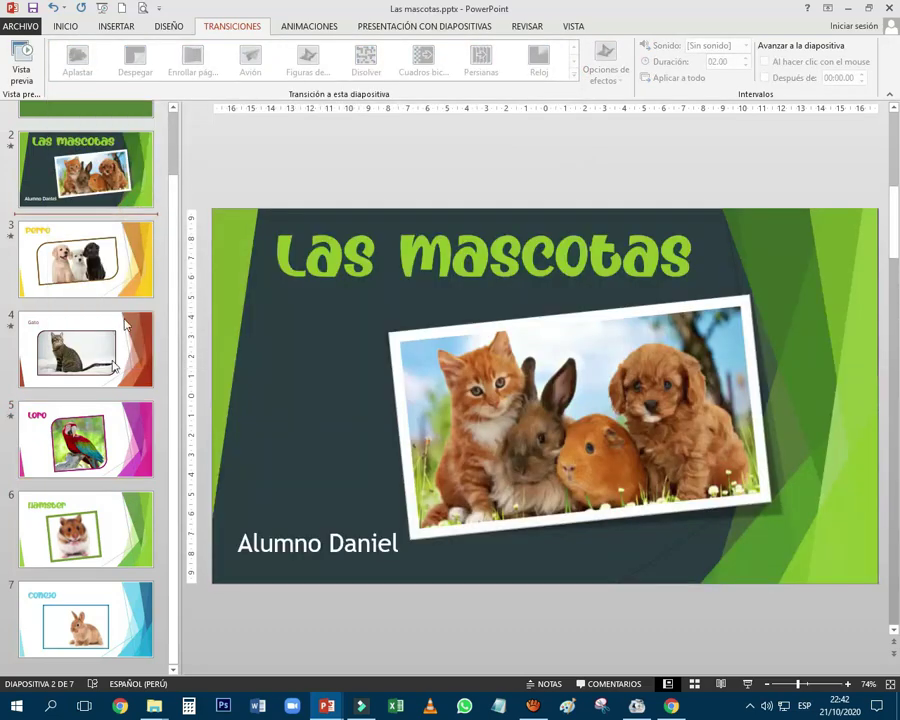
pyautogui.click(110, 430)
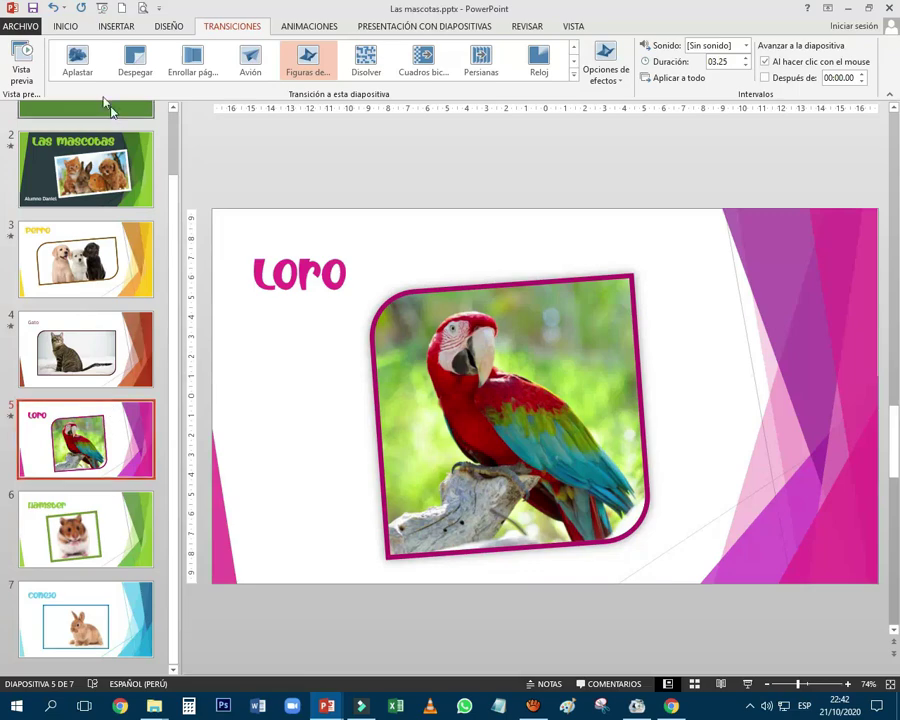
pyautogui.click(22, 55)
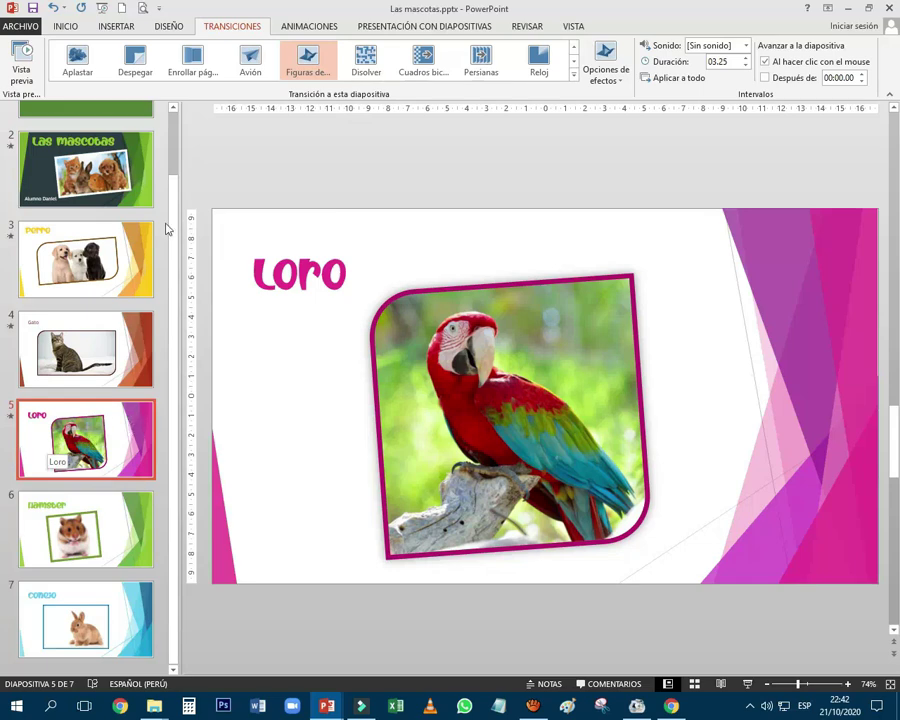
# - Set the Loro slide's transition back to Ninguna and select the Hamster slide
pyautogui.click(575, 76)
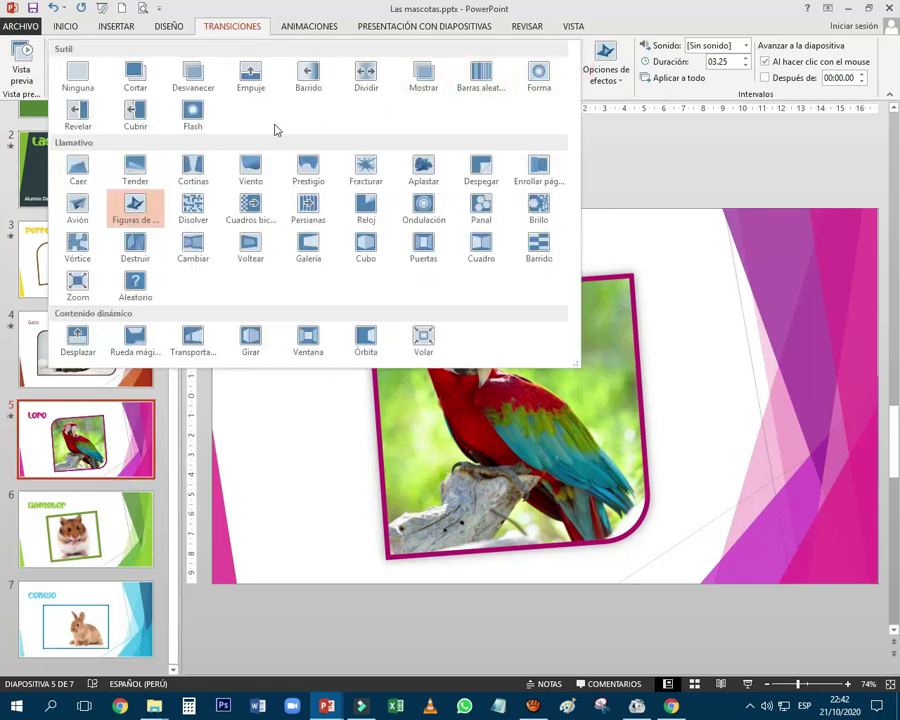
pyautogui.click(76, 78)
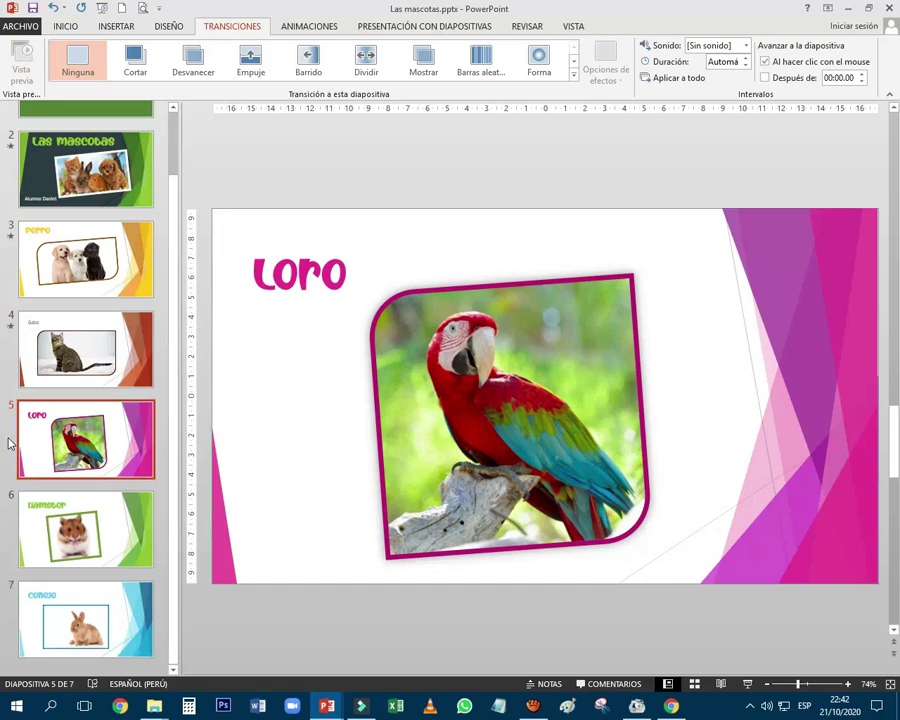
pyautogui.click(140, 535)
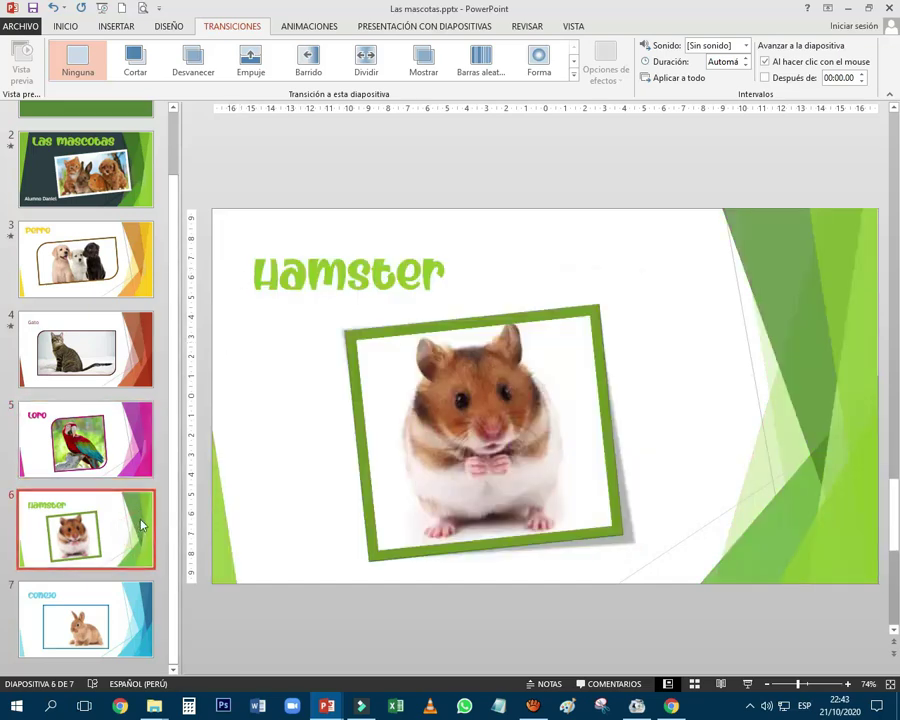
# - Reapply Figuras to the Hamster slide, preview it, then switch to the YouTube video in Chrome
pyautogui.click(573, 76)
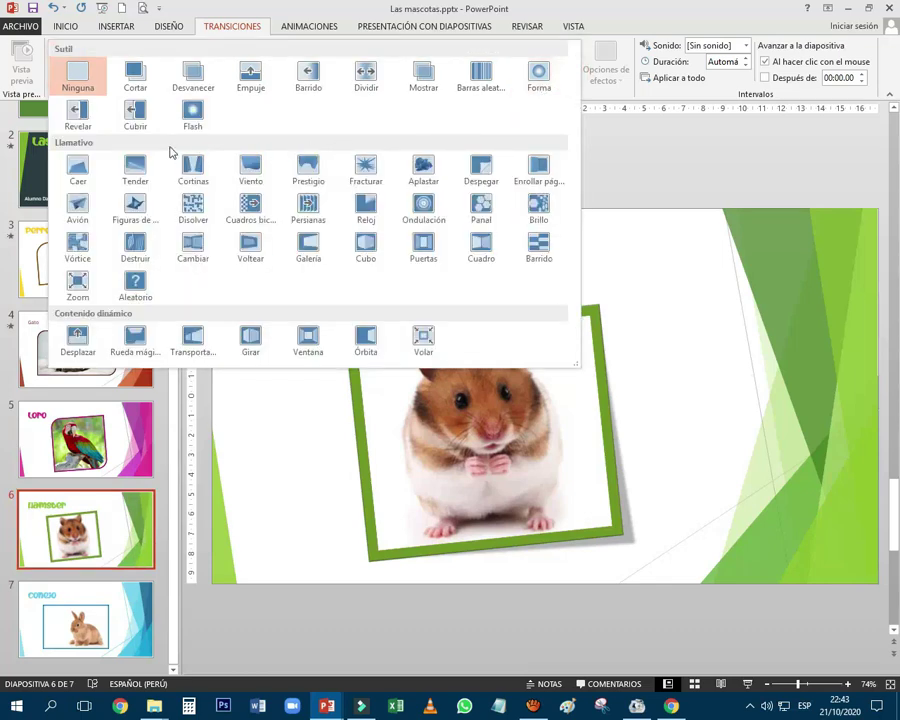
pyautogui.click(135, 205)
pyautogui.click(136, 206)
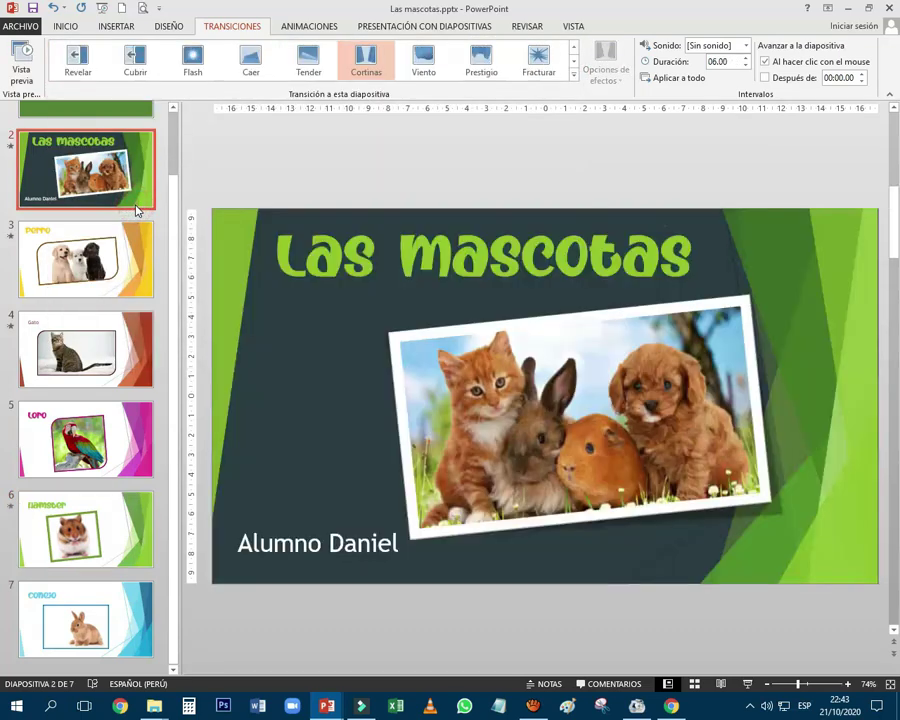
pyautogui.click(72, 528)
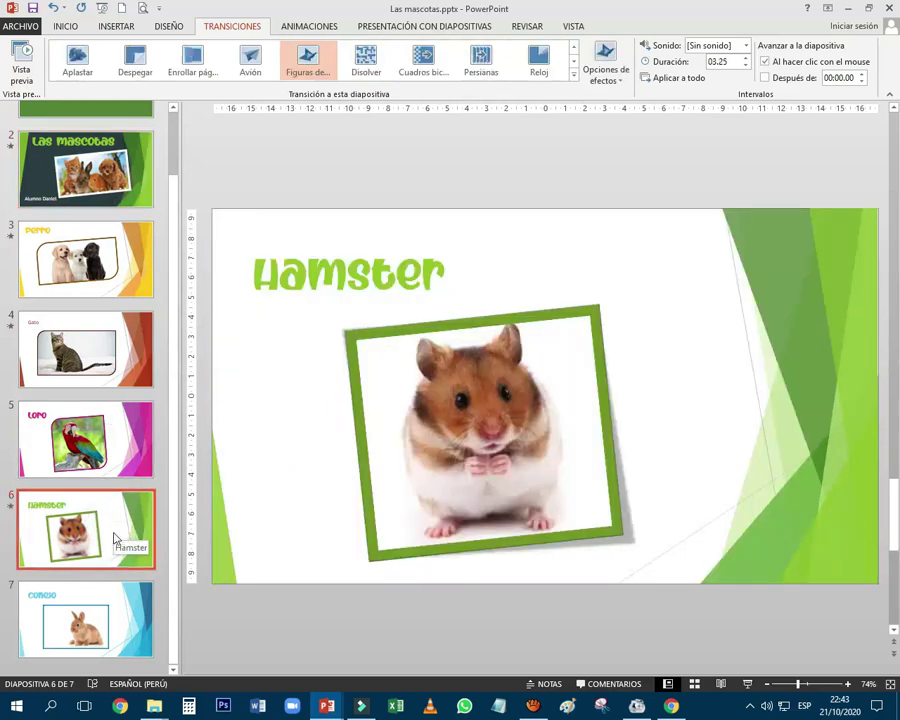
pyautogui.click(24, 58)
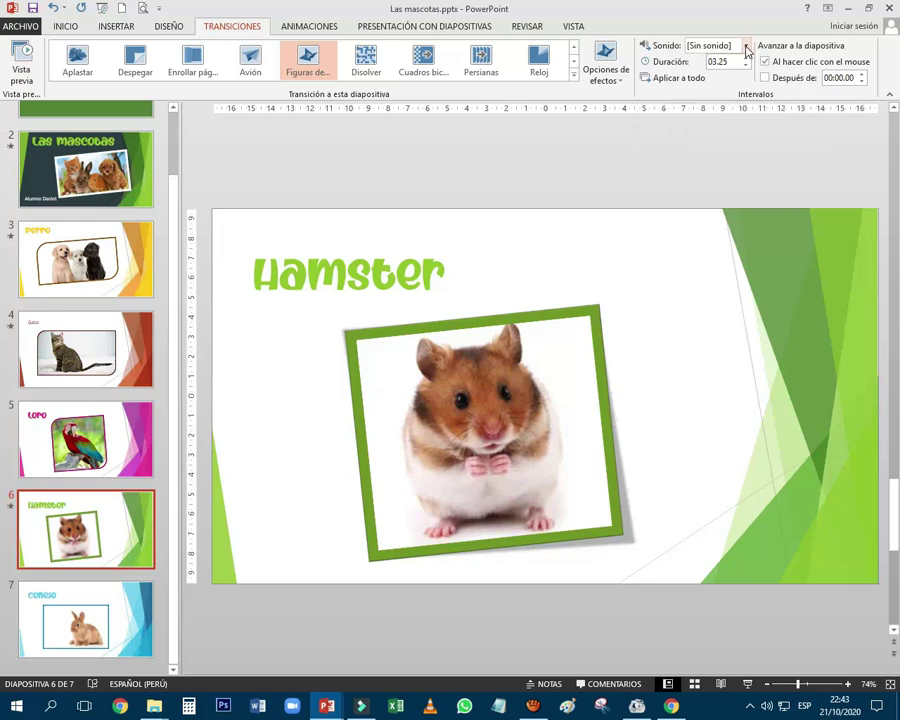
pyautogui.click(746, 47)
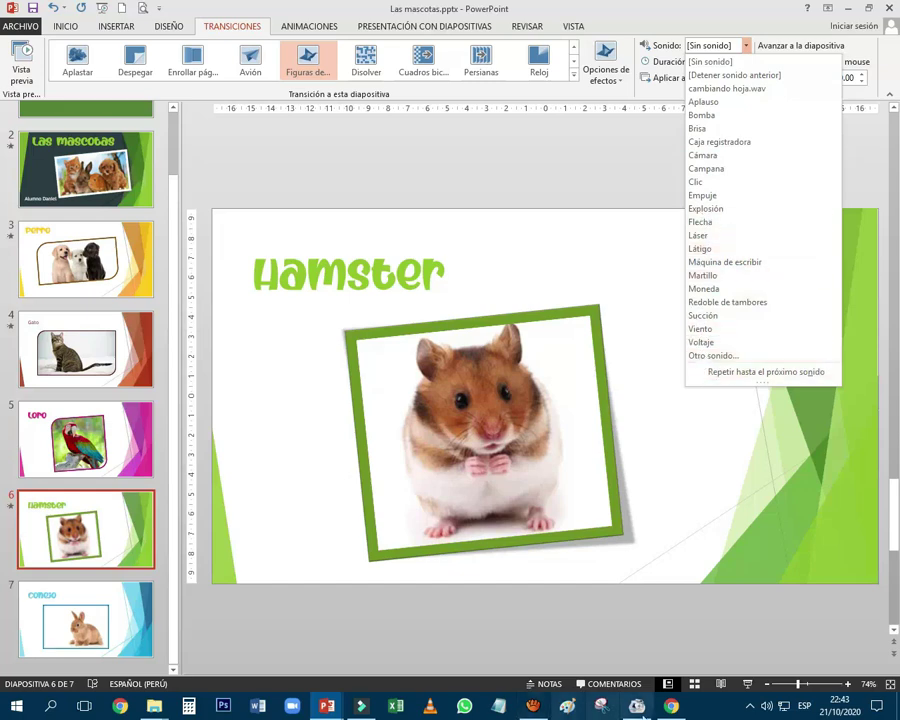
pyautogui.click(671, 706)
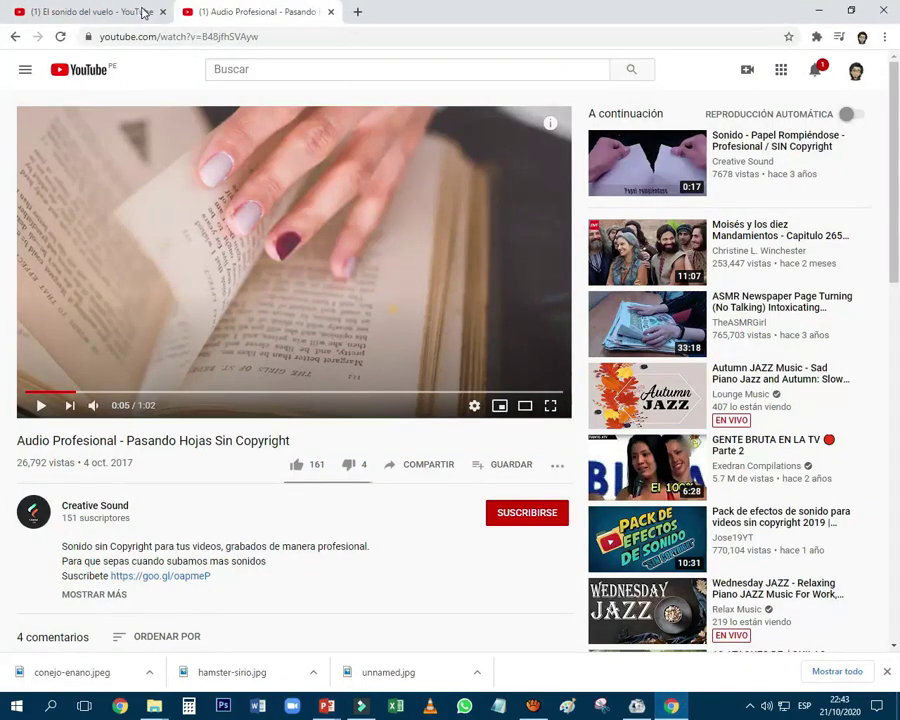
# - Play and pause the 'El sonido del vuelo' video, then return to Las mascotas in PowerPoint
pyautogui.click(143, 12)
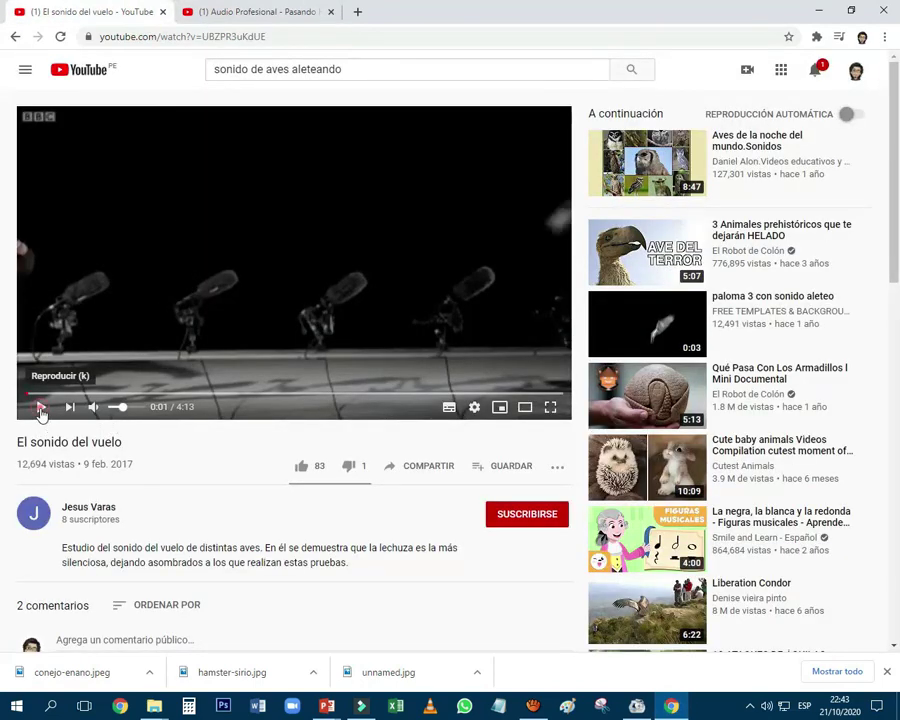
pyautogui.click(40, 408)
pyautogui.click(40, 408)
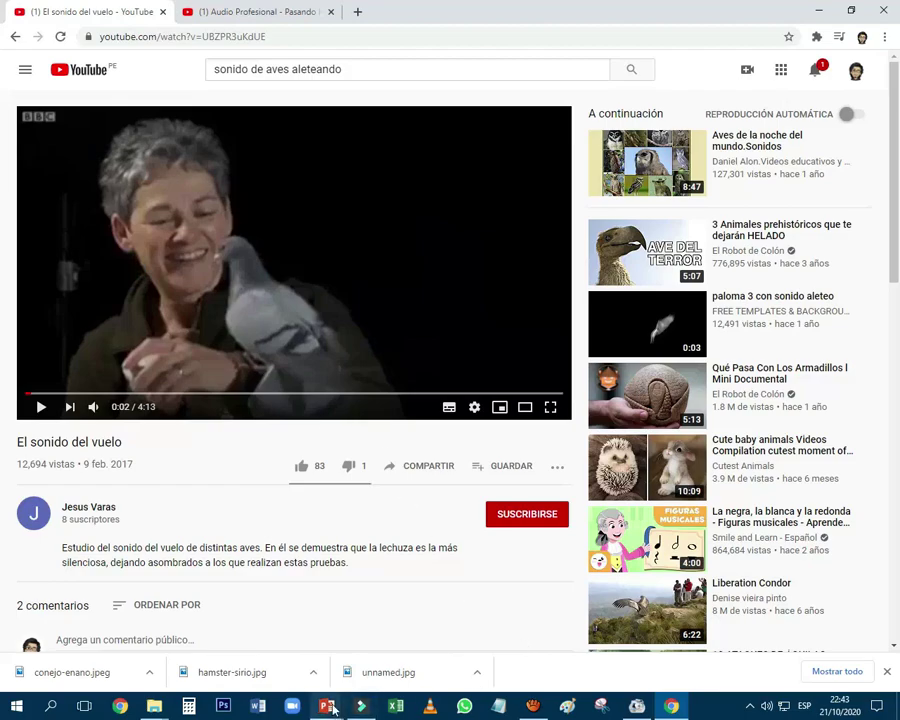
pyautogui.moveTo(326, 706)
pyautogui.click(365, 678)
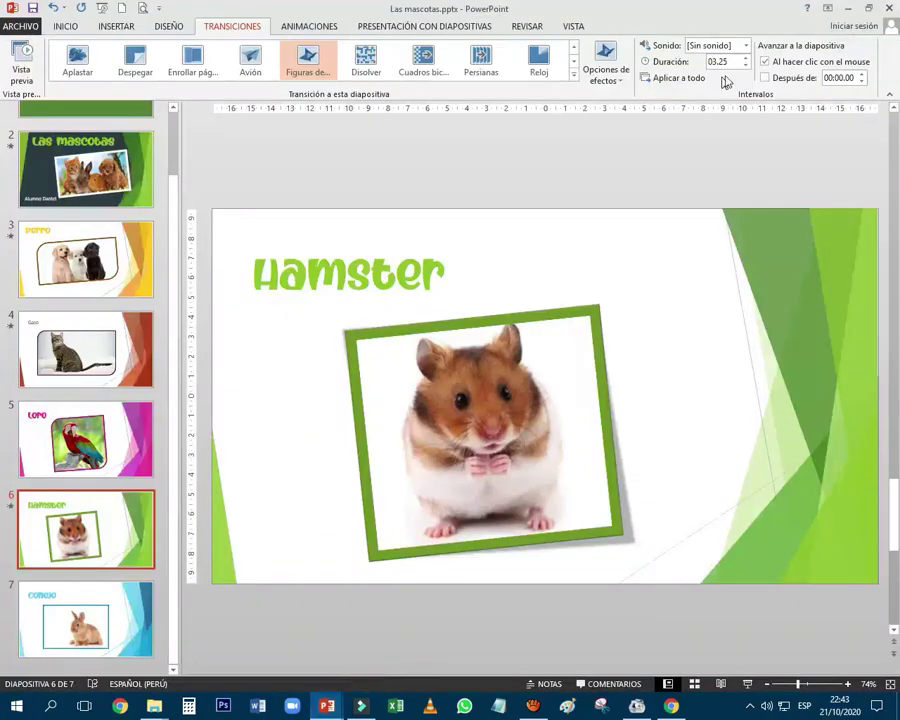
# - Add the custom sound SONIDO DE AVE VOLANDO.wav to the Hamster slide's transition
pyautogui.click(746, 46)
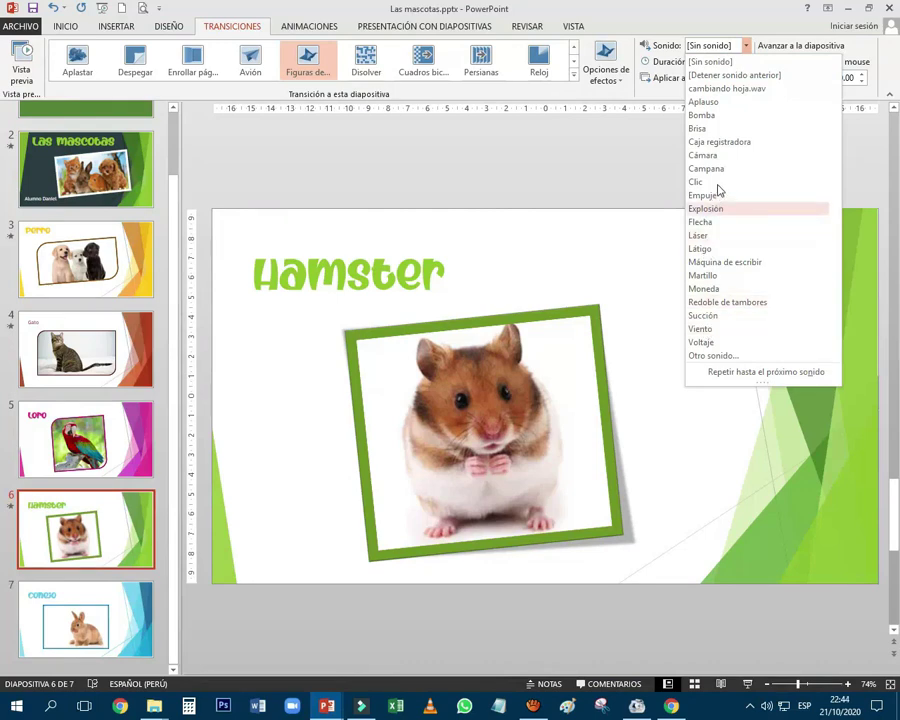
pyautogui.click(721, 358)
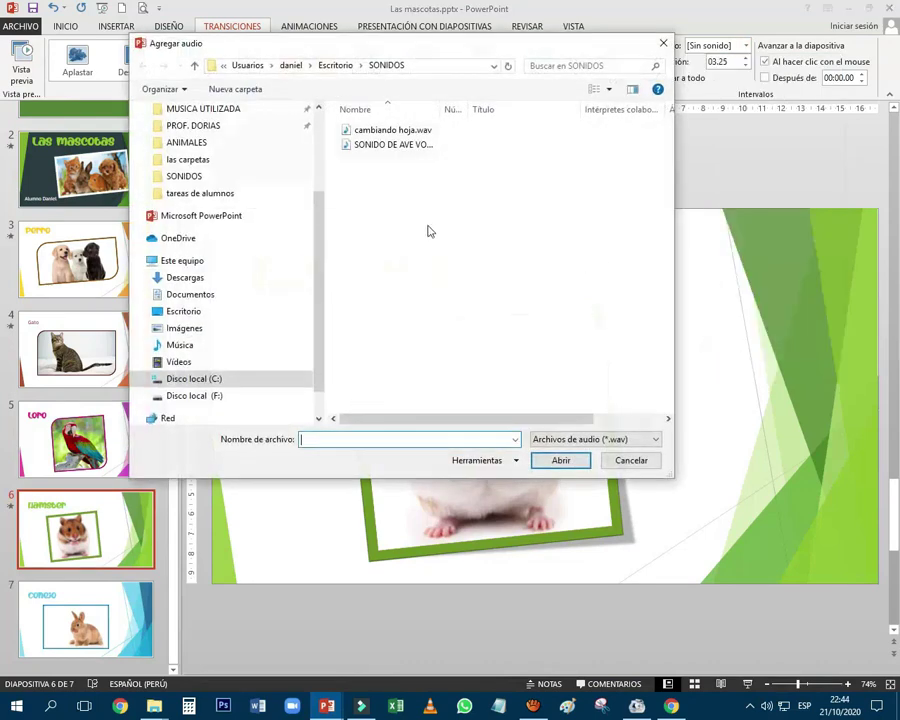
pyautogui.click(390, 148)
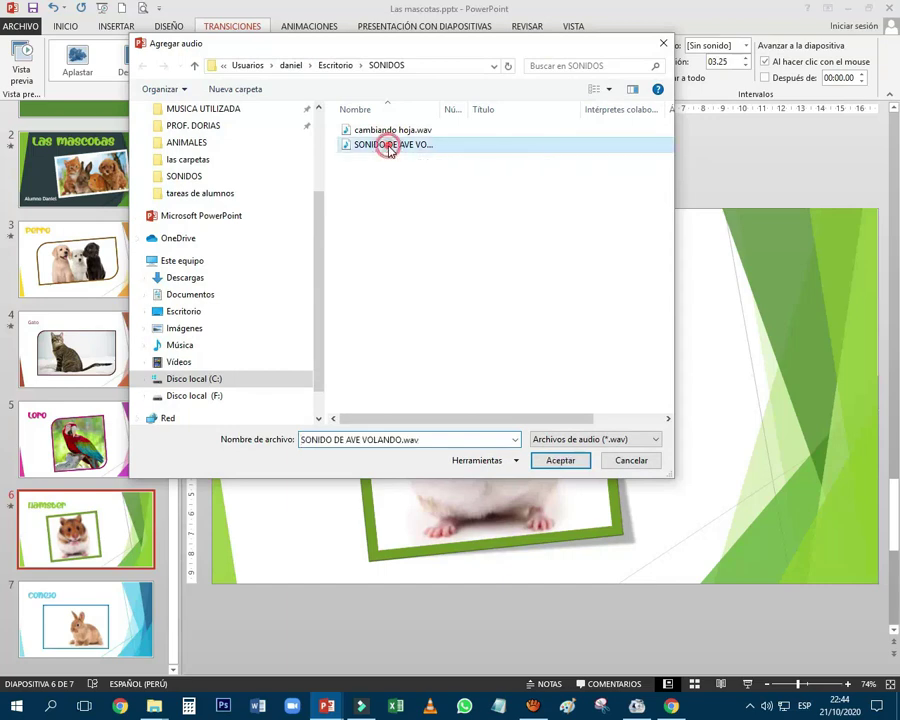
pyautogui.click(552, 463)
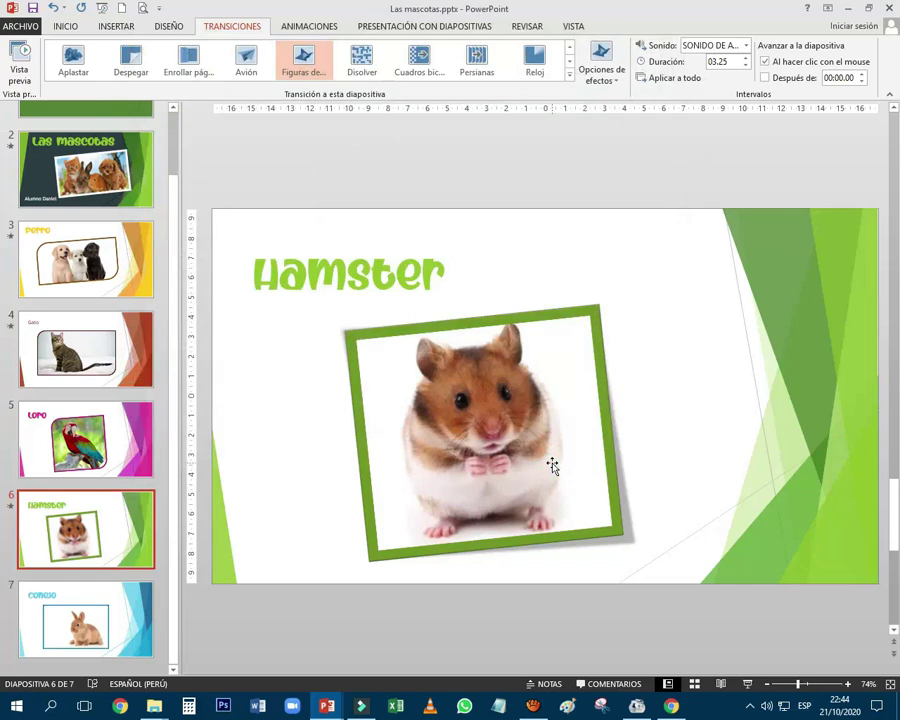
# - Preview the Hamster Figuras transition and cut its duration from 03.25 to 02.10
pyautogui.click(22, 60)
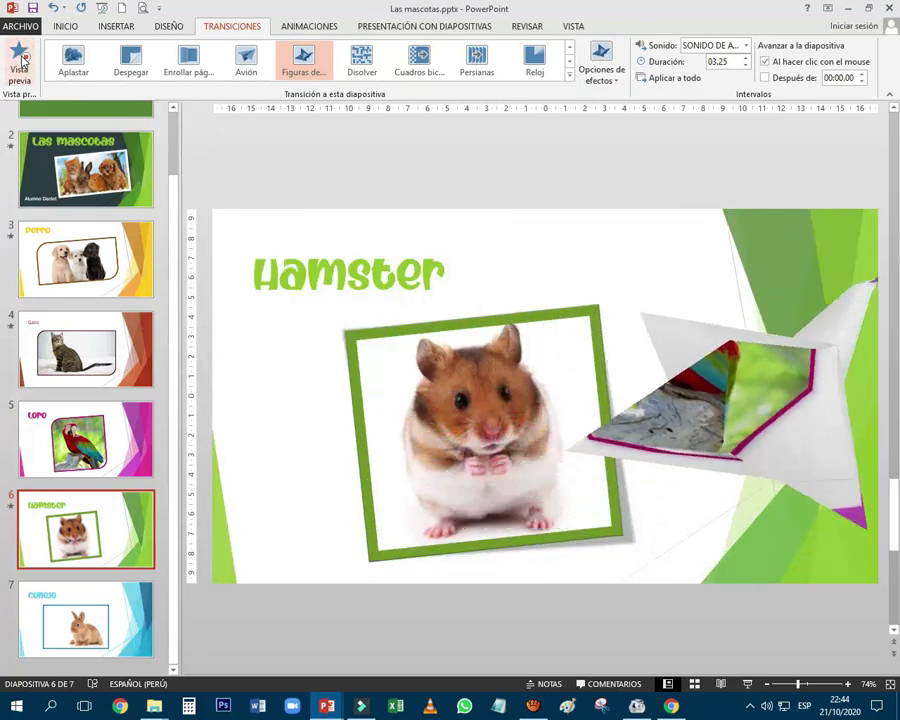
pyautogui.click(22, 60)
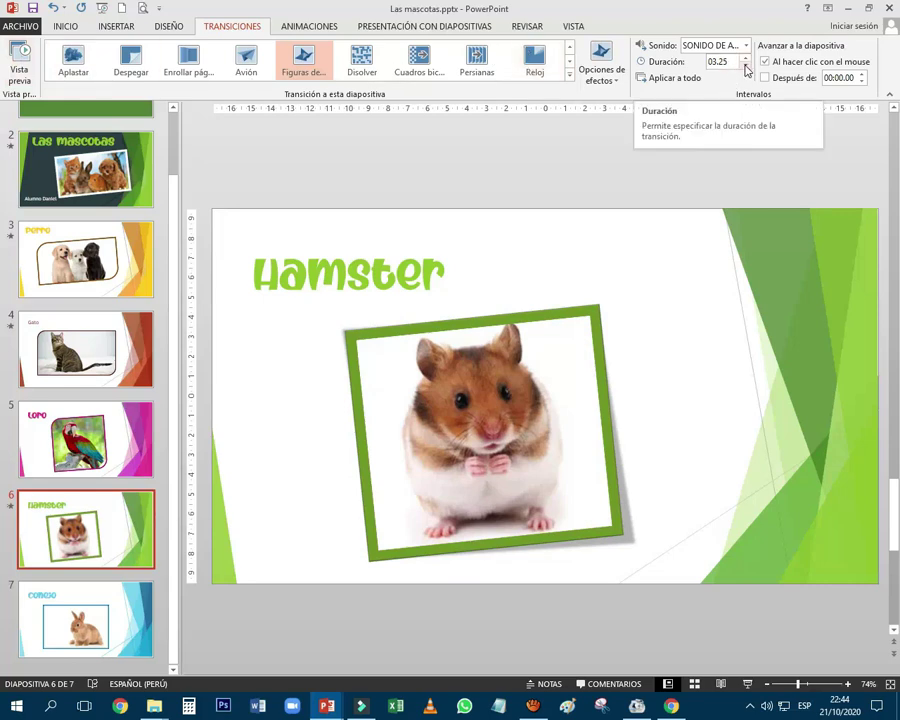
pyautogui.click(745, 67)
pyautogui.click(745, 67)
pyautogui.click(745, 67)
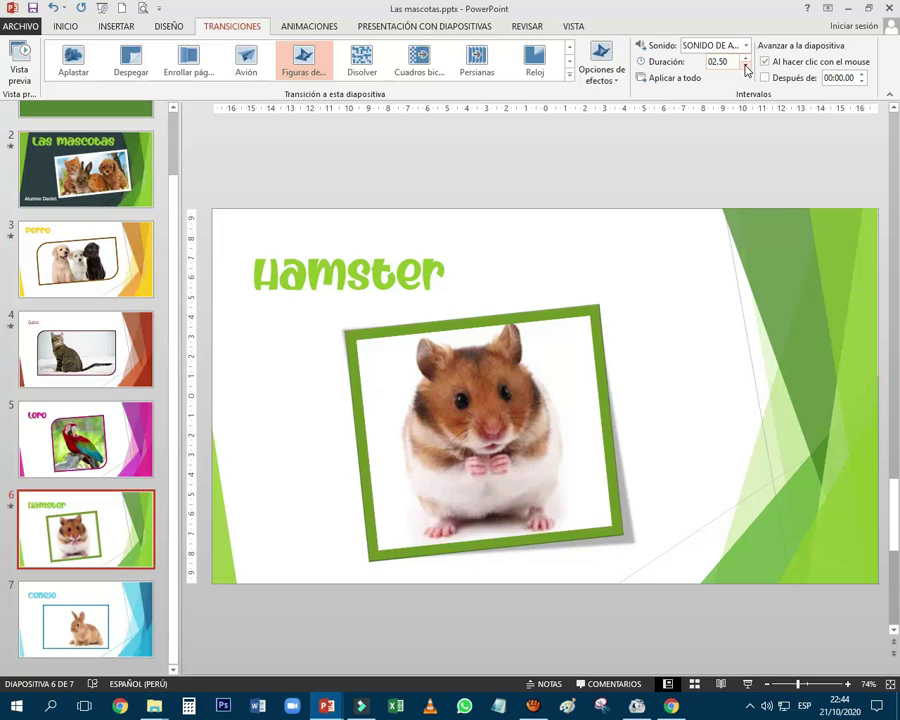
pyautogui.click(745, 66)
pyautogui.click(745, 66)
pyautogui.click(728, 64)
pyautogui.click(22, 62)
# - Apply the Disolver transition to the Conejo slide, then select the Loro slide
pyautogui.click(118, 600)
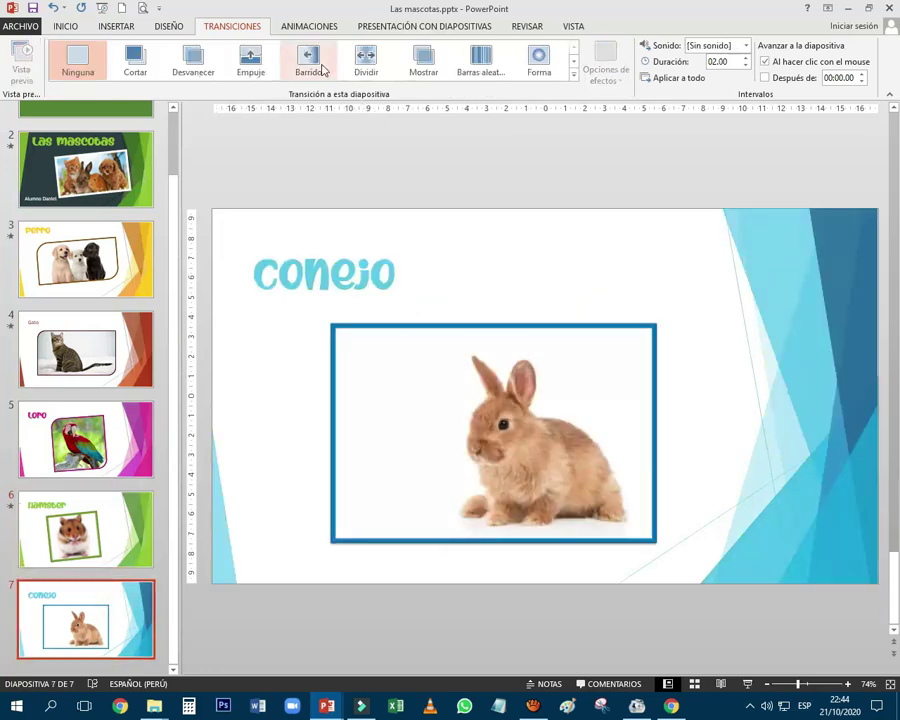
pyautogui.click(574, 76)
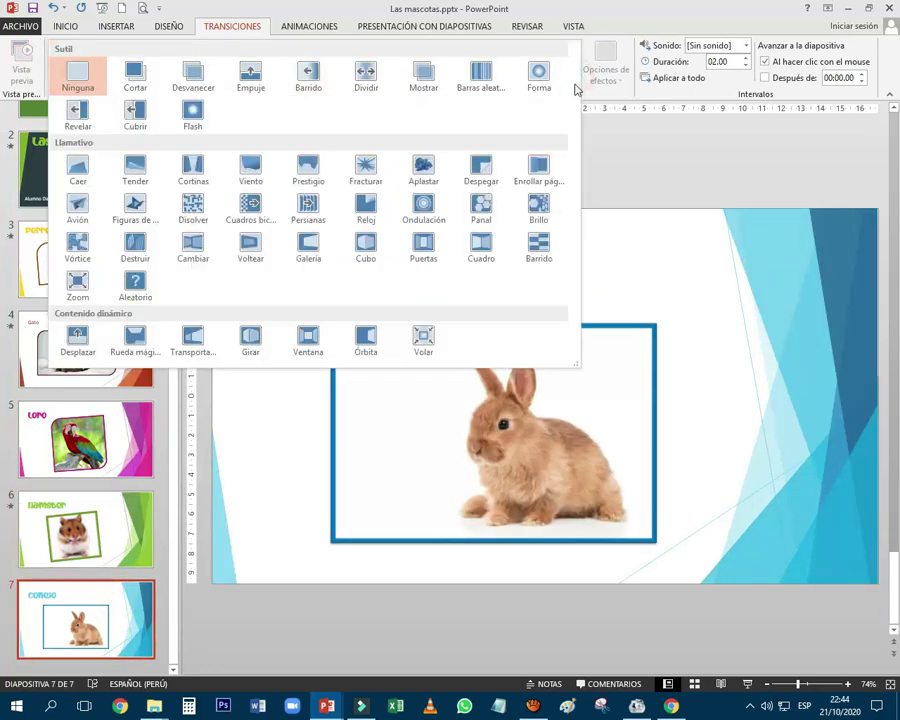
pyautogui.click(190, 212)
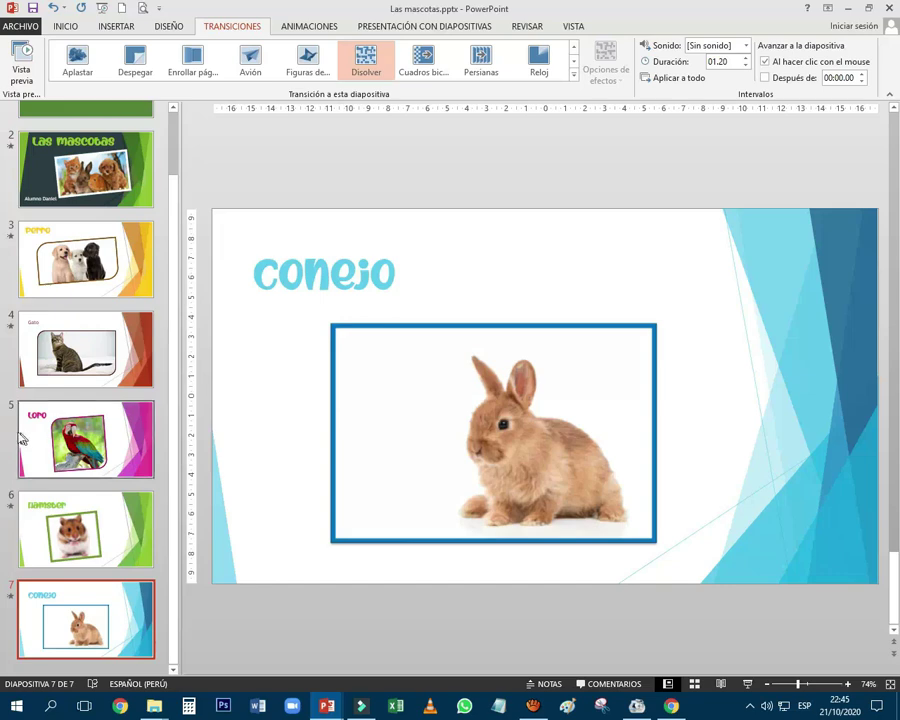
pyautogui.click(14, 432)
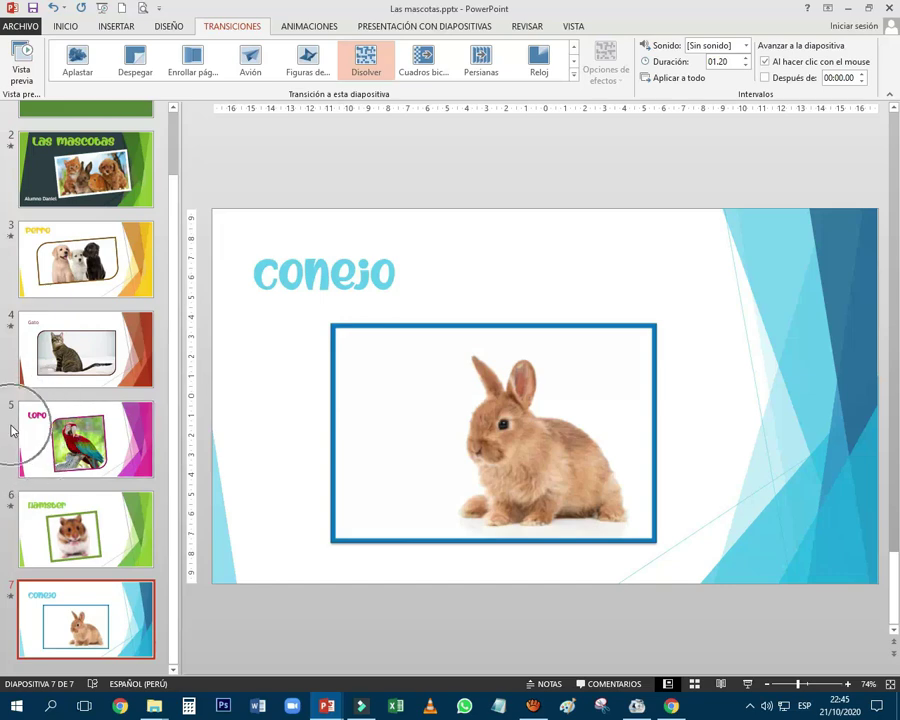
pyautogui.click(25, 432)
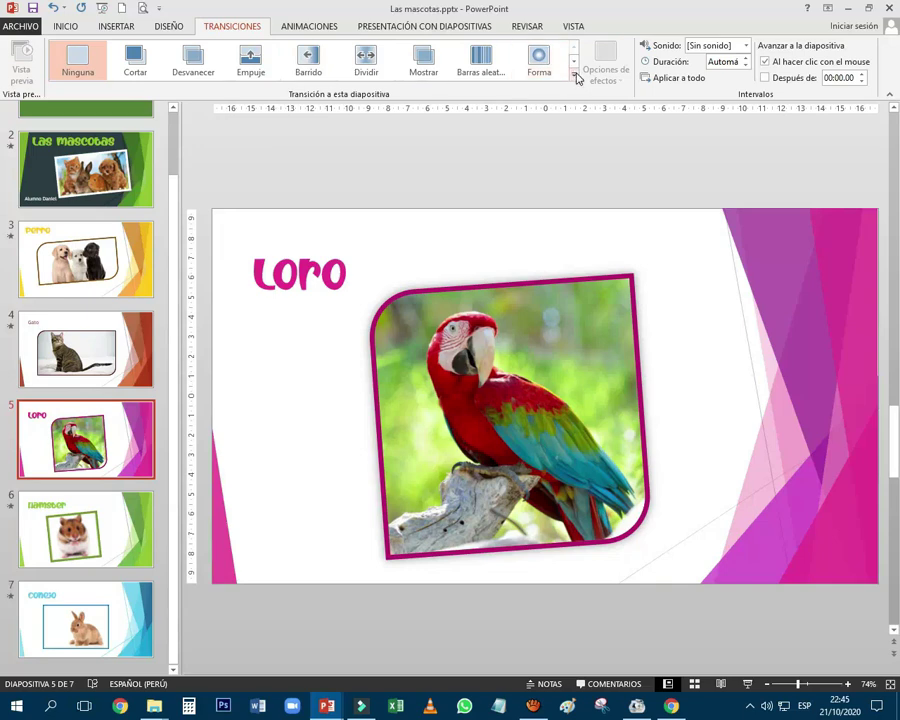
# - Apply the Cambiar transition to the Loro slide and preview it
pyautogui.click(574, 75)
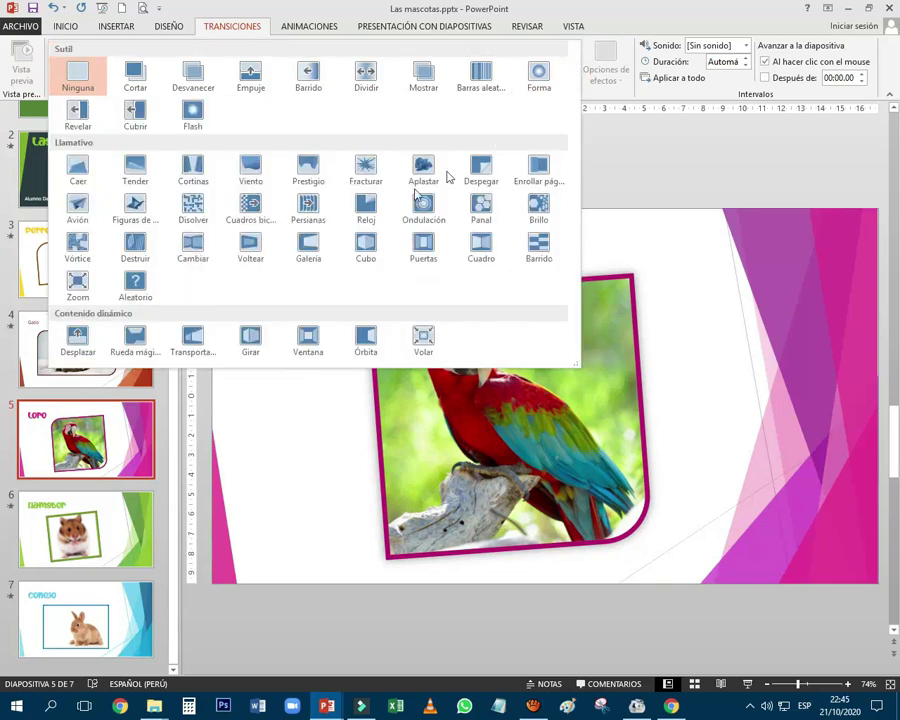
pyautogui.click(194, 248)
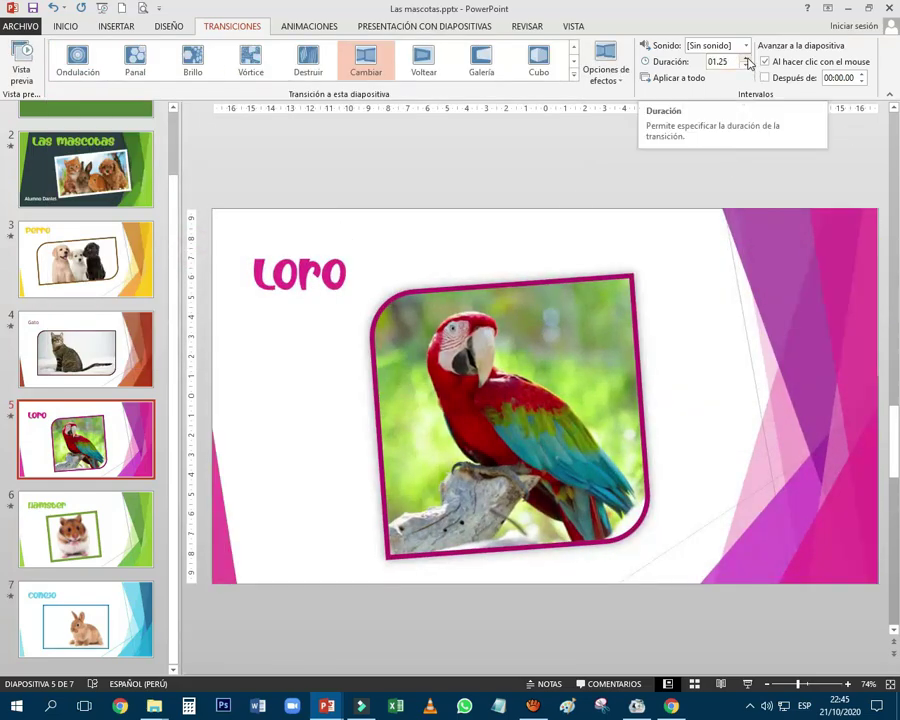
pyautogui.click(748, 59)
pyautogui.click(748, 59)
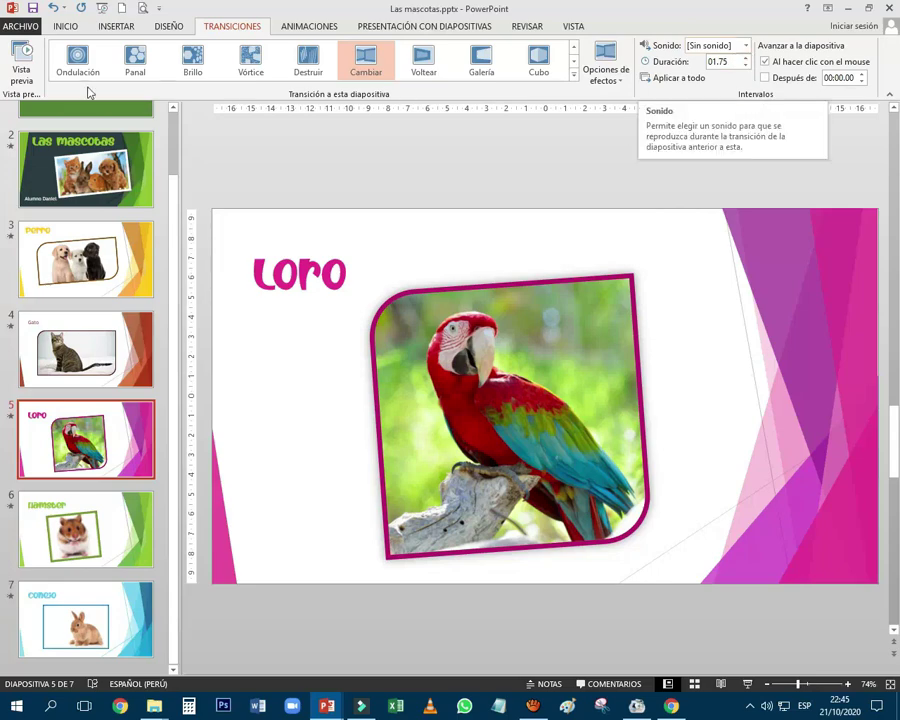
pyautogui.click(27, 64)
pyautogui.click(27, 64)
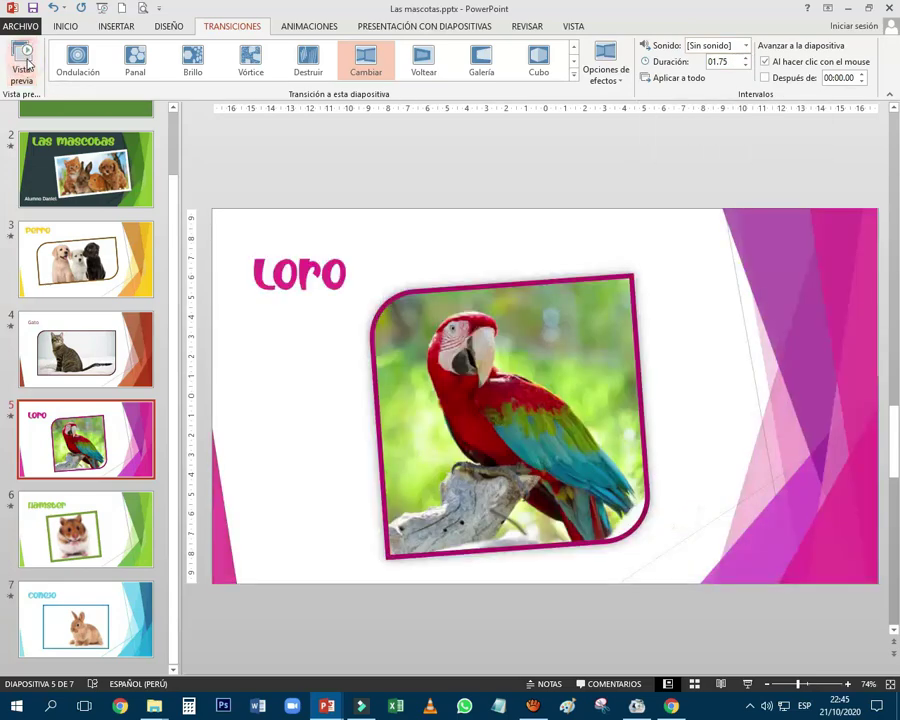
pyautogui.click(27, 62)
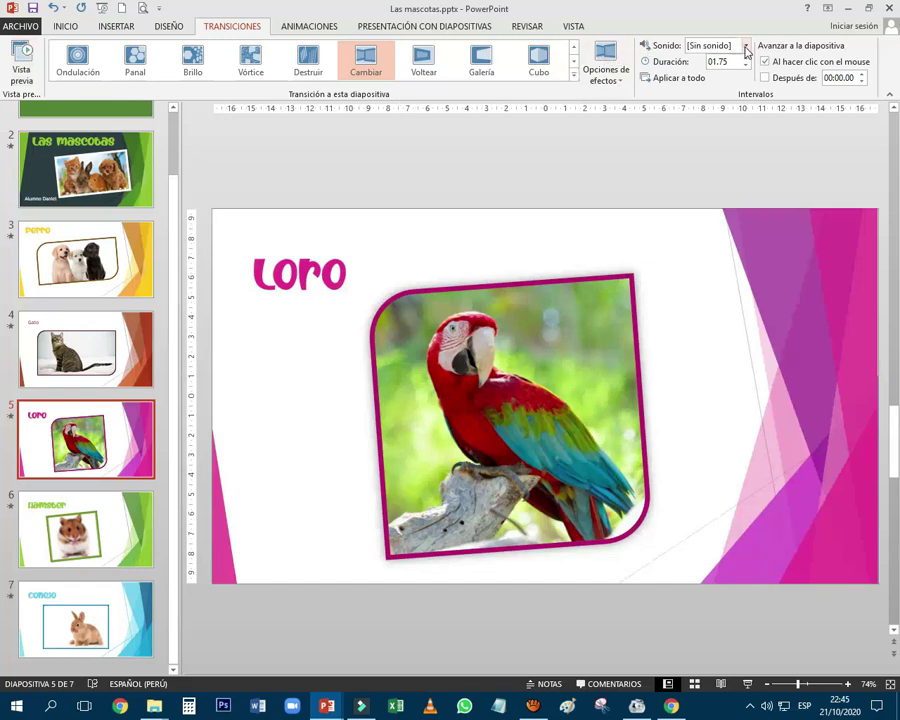
# - Give Loro's transition the Caja registradora sound and a 01.00 duration
pyautogui.click(745, 47)
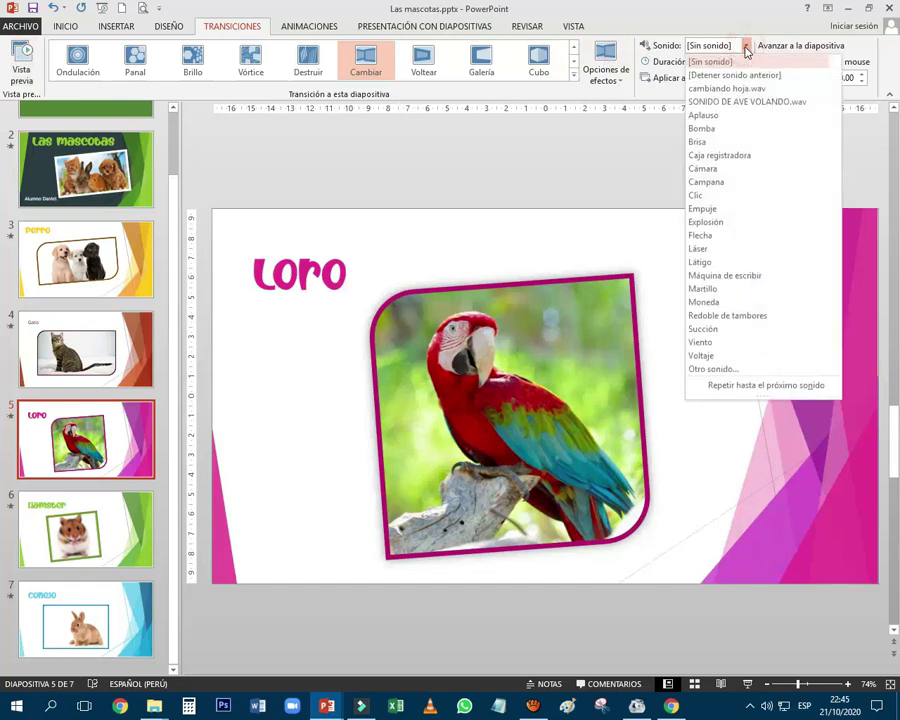
pyautogui.click(732, 157)
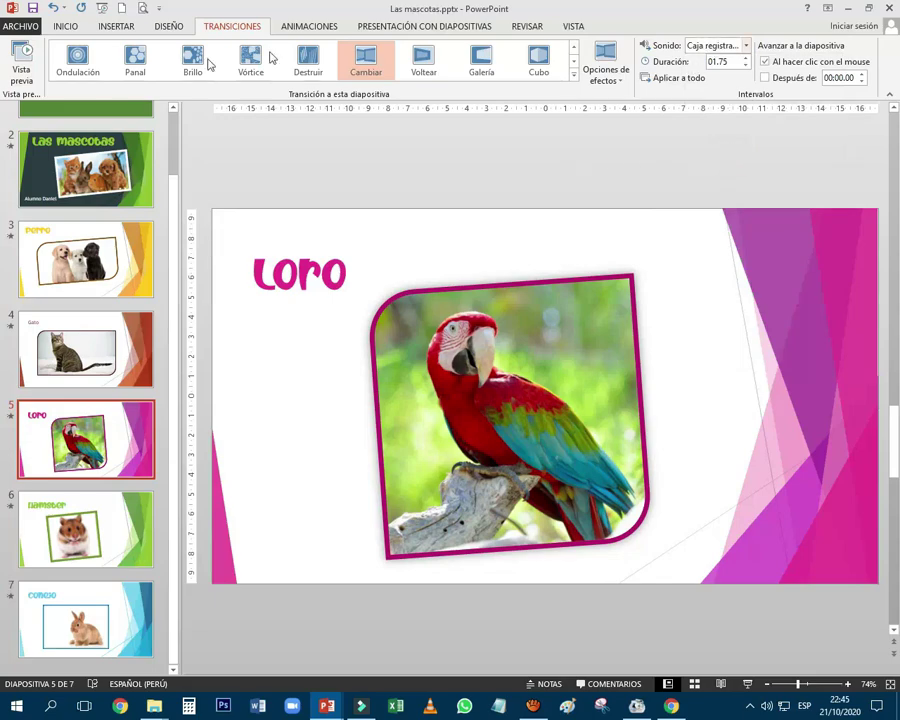
pyautogui.click(25, 63)
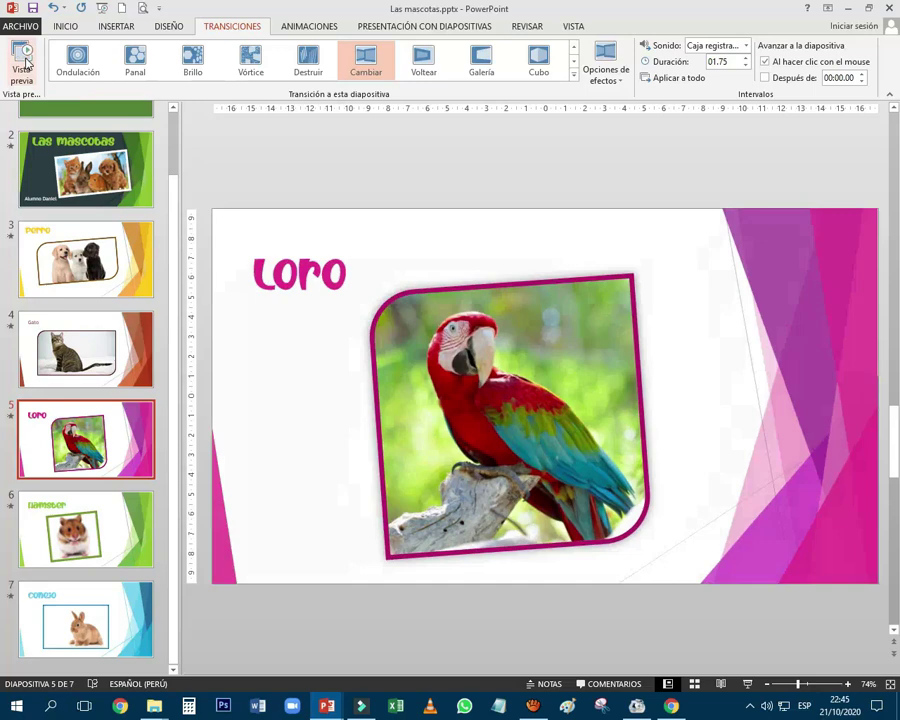
pyautogui.click(745, 66)
pyautogui.click(745, 66)
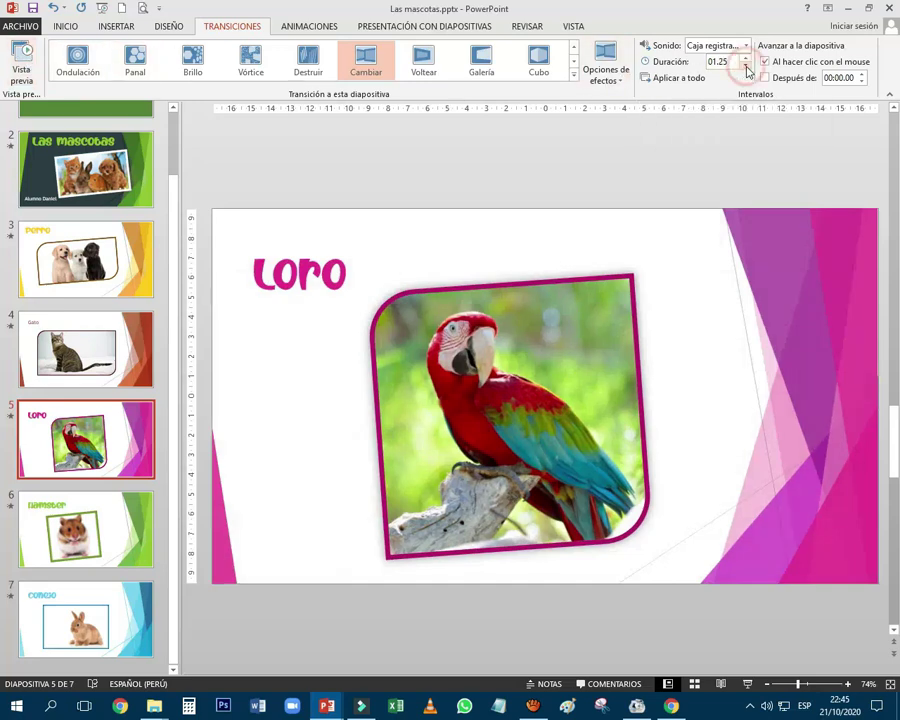
pyautogui.click(745, 66)
pyautogui.click(745, 66)
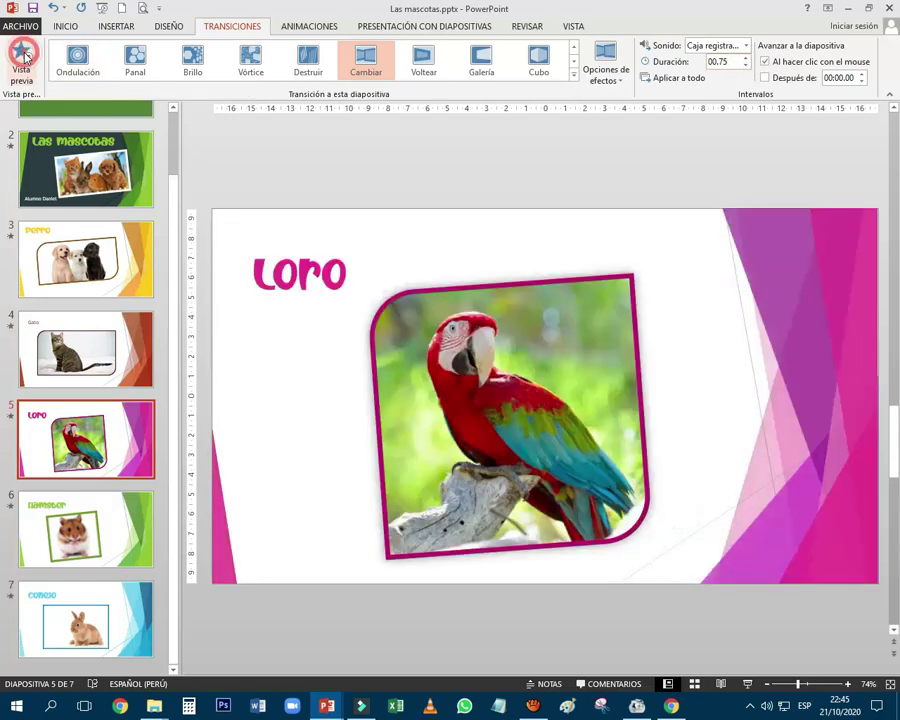
pyautogui.click(24, 57)
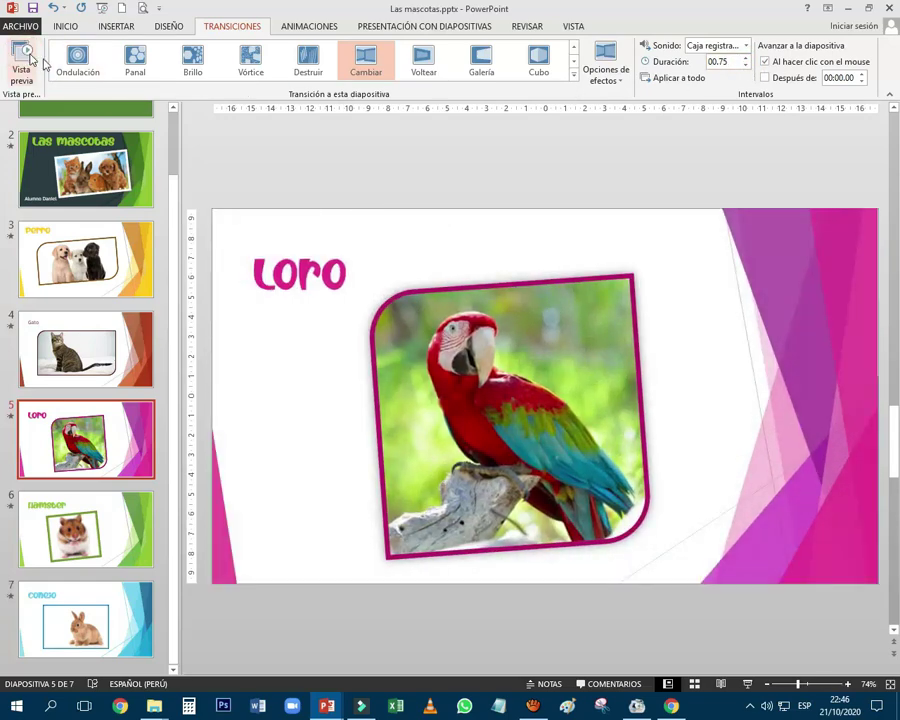
pyautogui.click(746, 58)
pyautogui.click(26, 60)
# - Give the Las mascotas slide's Cortinas transition the Redoble de tambores sound
pyautogui.moveTo(175, 212); pyautogui.dragTo(179, 143)
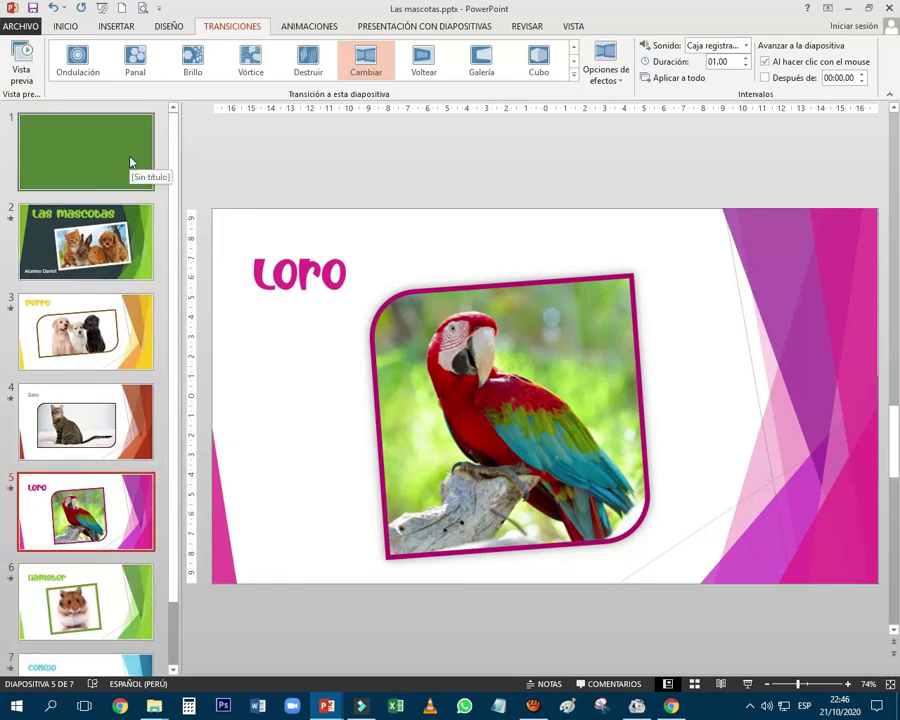
pyautogui.click(130, 160)
pyautogui.click(115, 228)
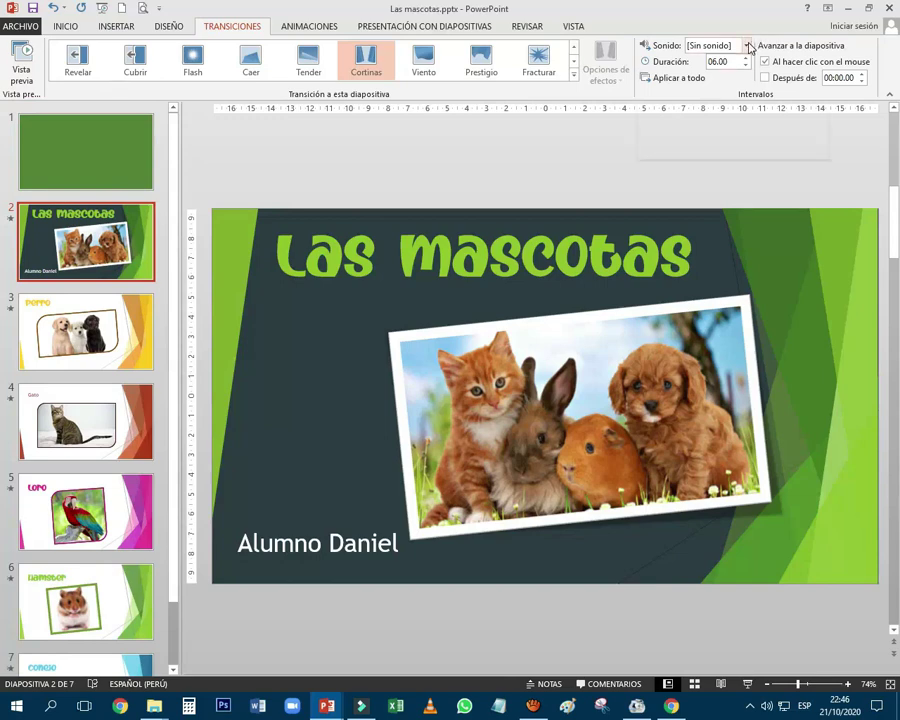
pyautogui.click(747, 46)
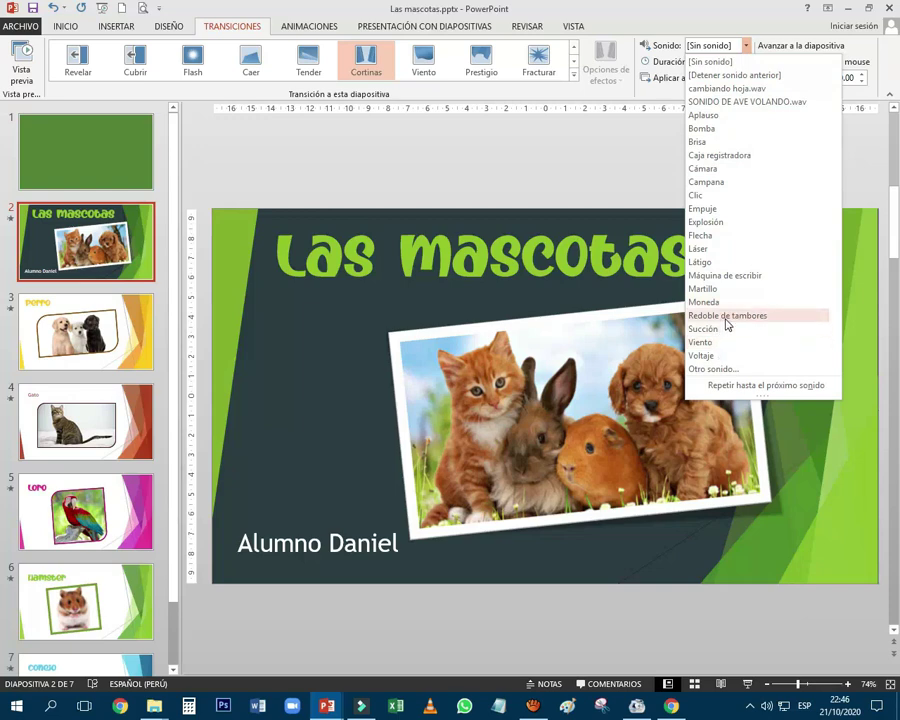
pyautogui.click(727, 316)
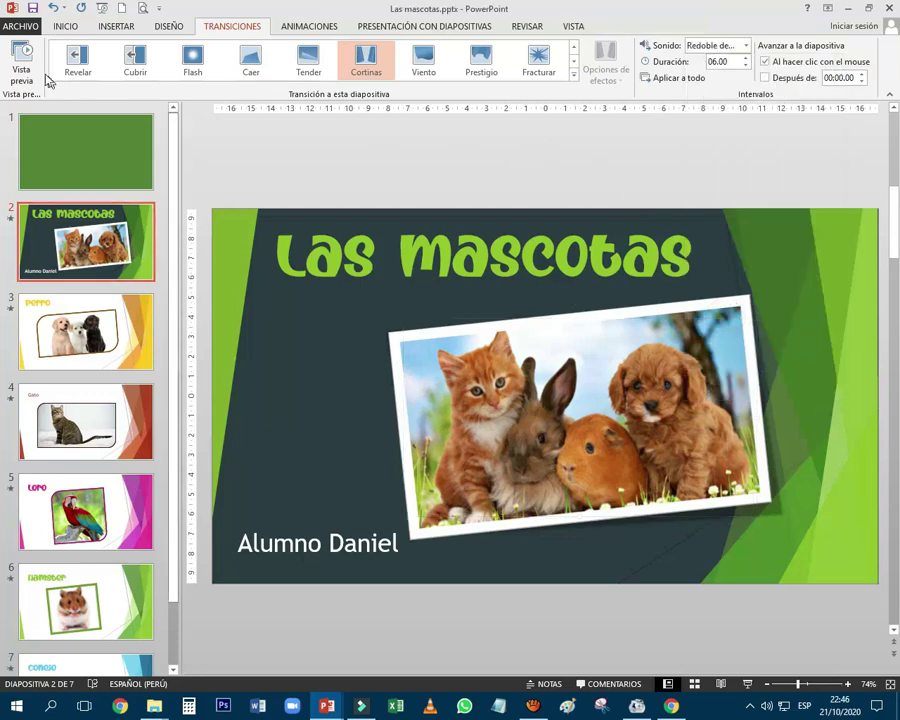
pyautogui.click(22, 55)
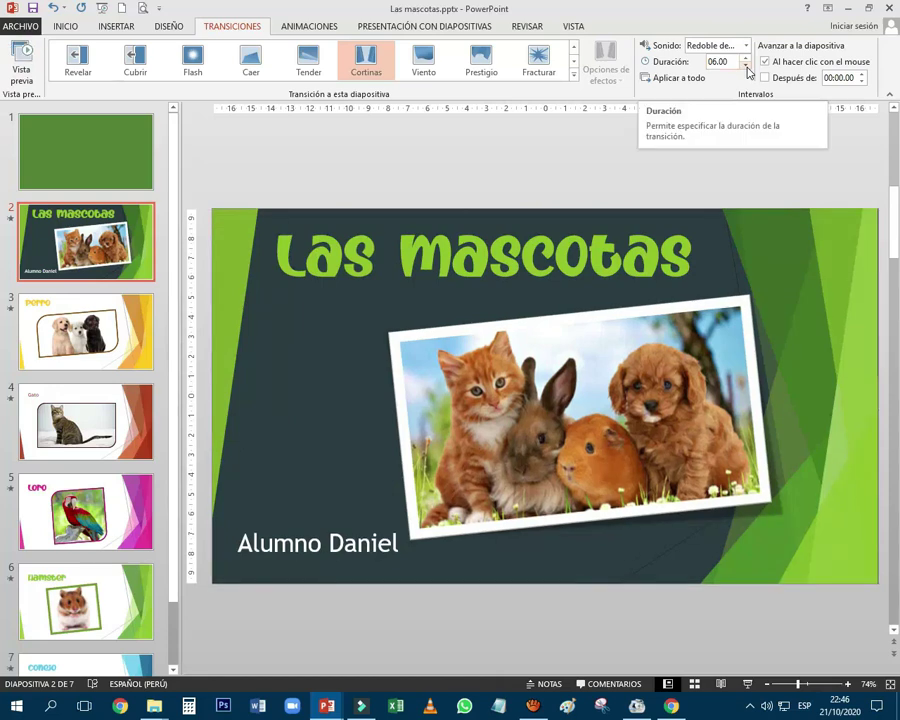
# - Shorten the Cortinas transition duration to 04.00, previewing along the way
pyautogui.click(746, 66)
pyautogui.click(746, 66)
pyautogui.click(746, 66)
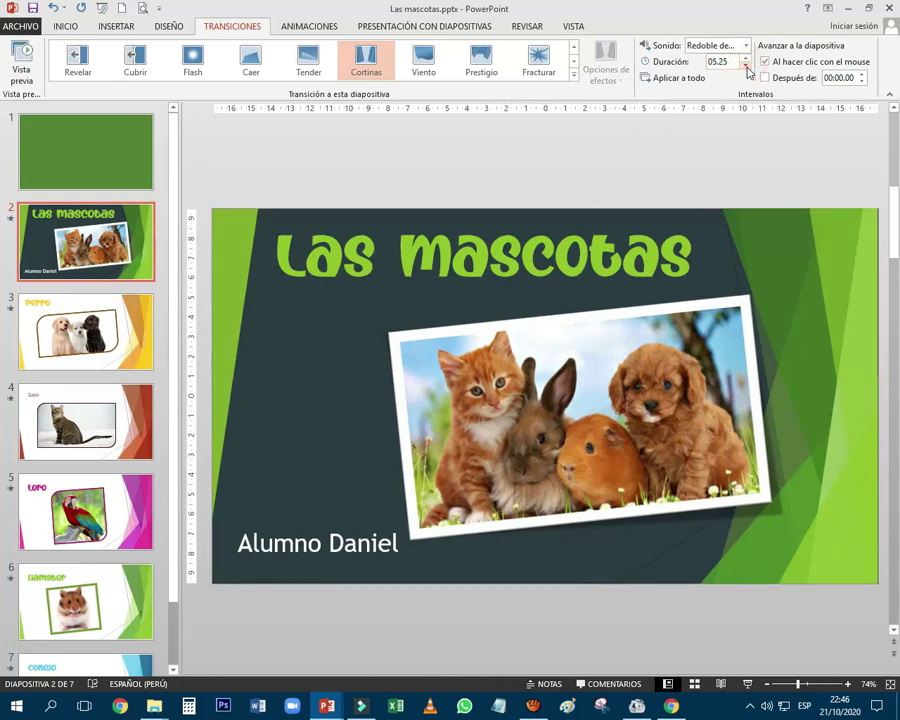
pyautogui.click(746, 66)
pyautogui.click(746, 66)
pyautogui.click(21, 58)
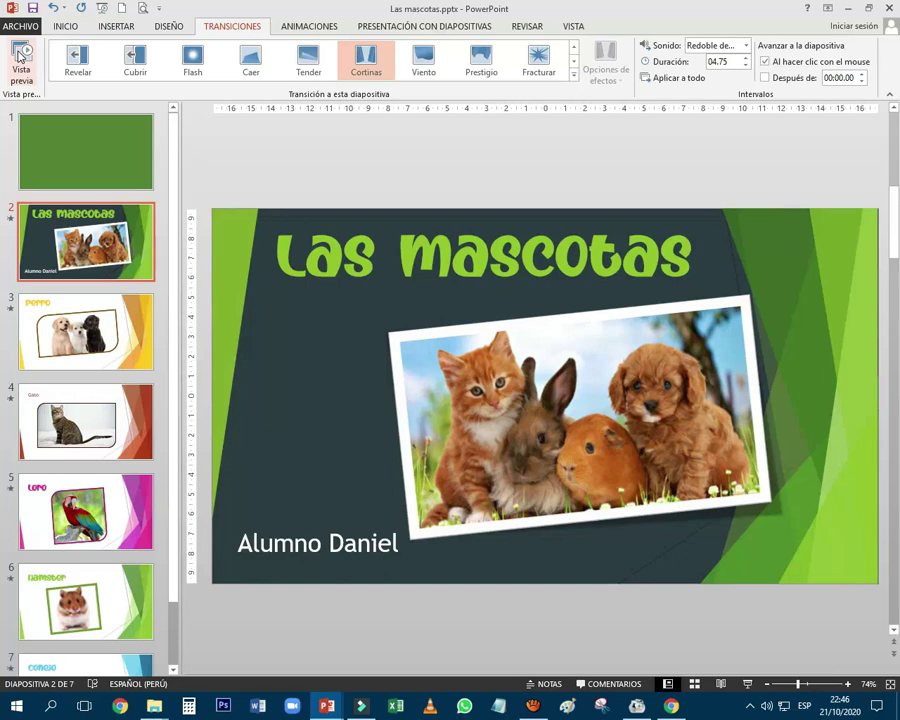
pyautogui.click(746, 66)
pyautogui.click(746, 66)
pyautogui.click(746, 66)
pyautogui.click(24, 58)
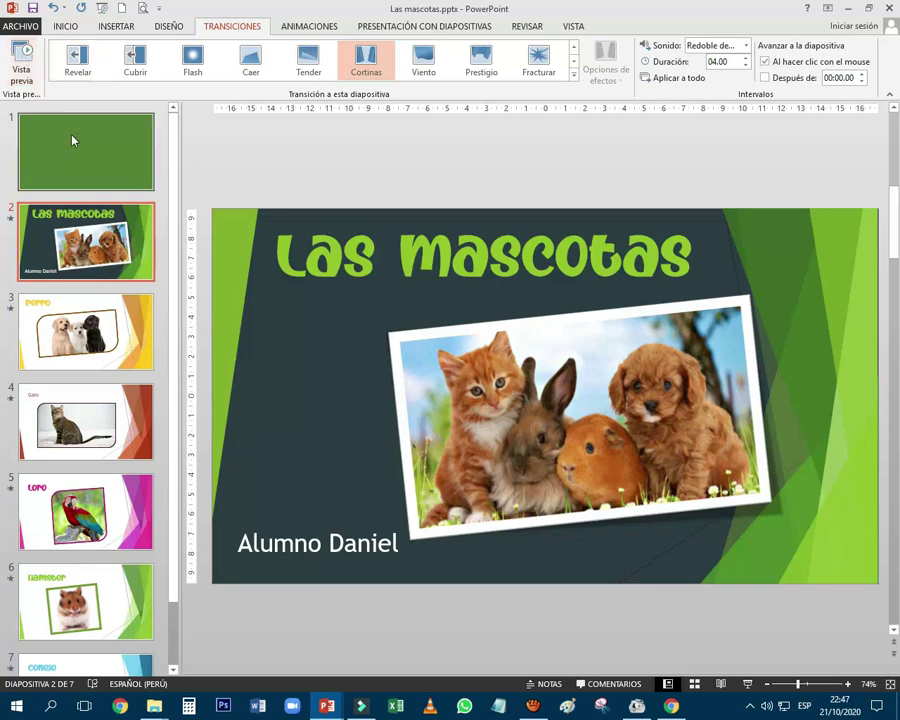
# - Switch the transition sound to Aplauso and preview it
pyautogui.click(746, 46)
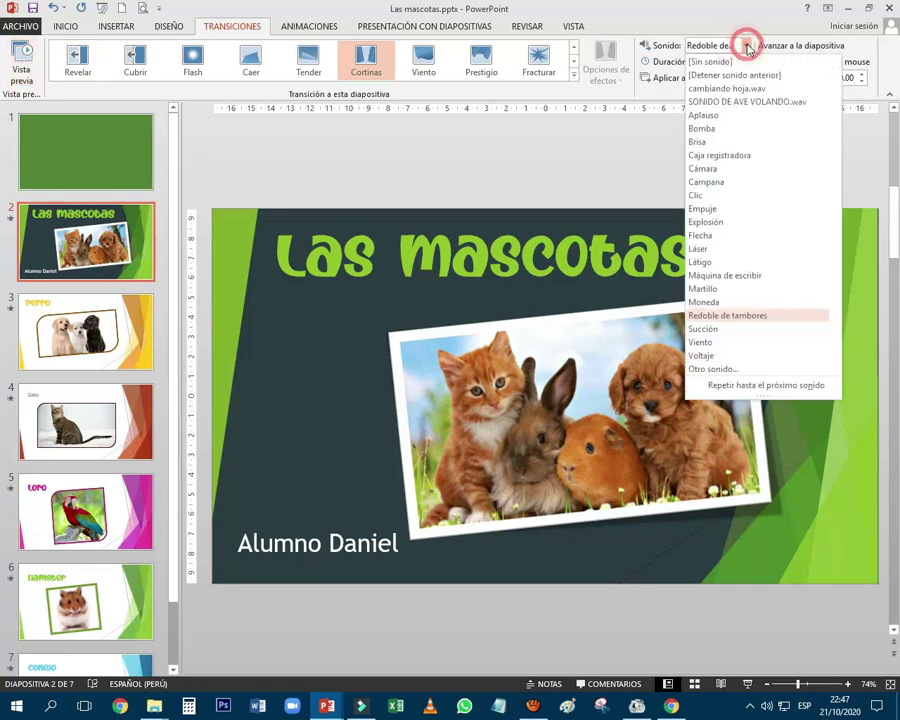
pyautogui.click(720, 116)
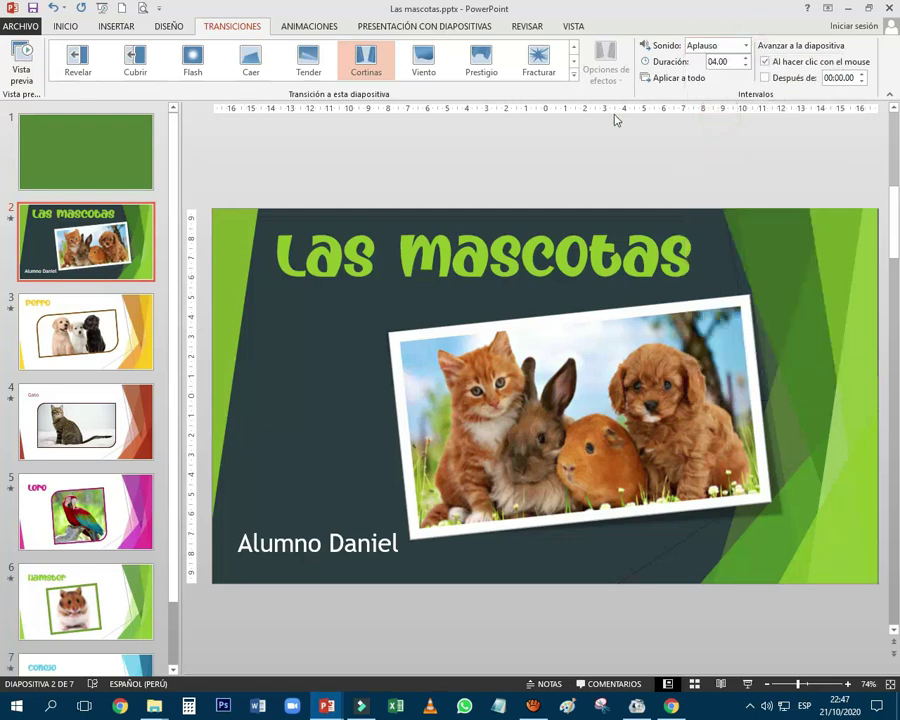
pyautogui.click(21, 60)
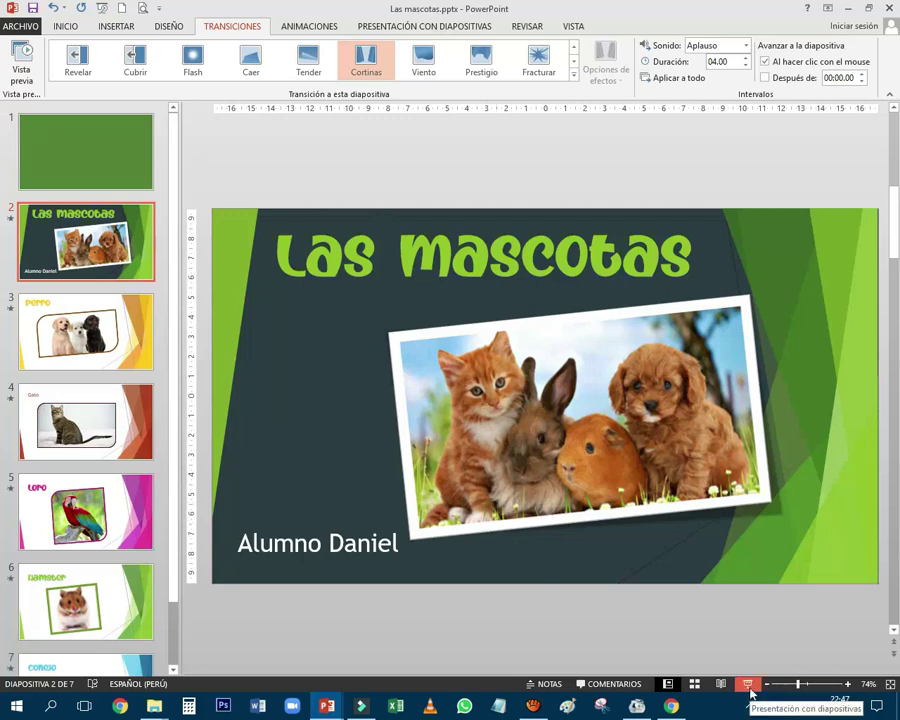
# - Play the slideshow from the beginning, exit it, and return to the green slide 1
pyautogui.click(749, 688)
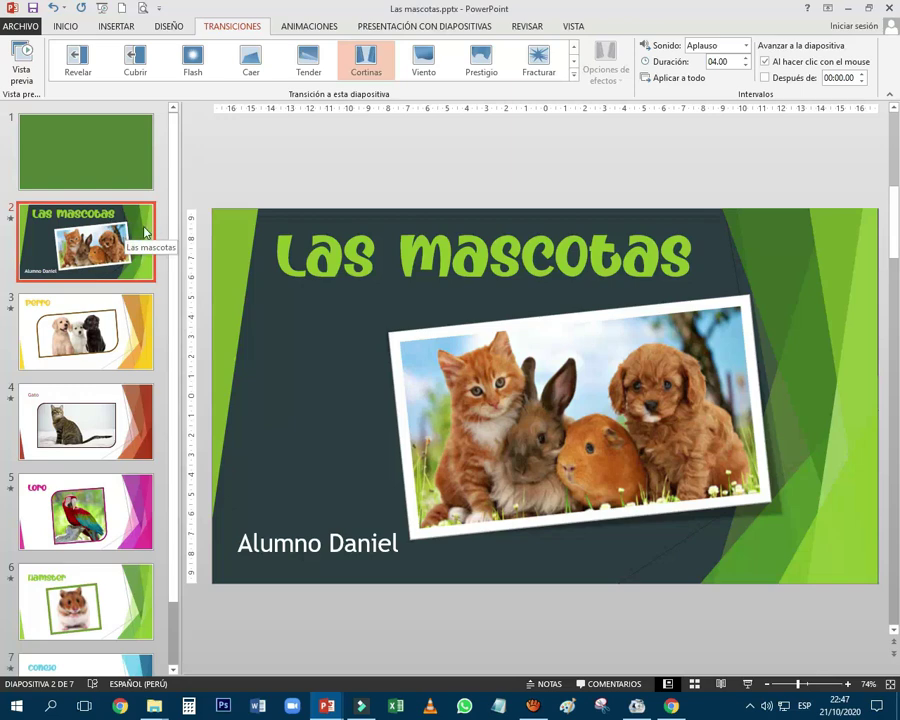
pyautogui.click(103, 9)
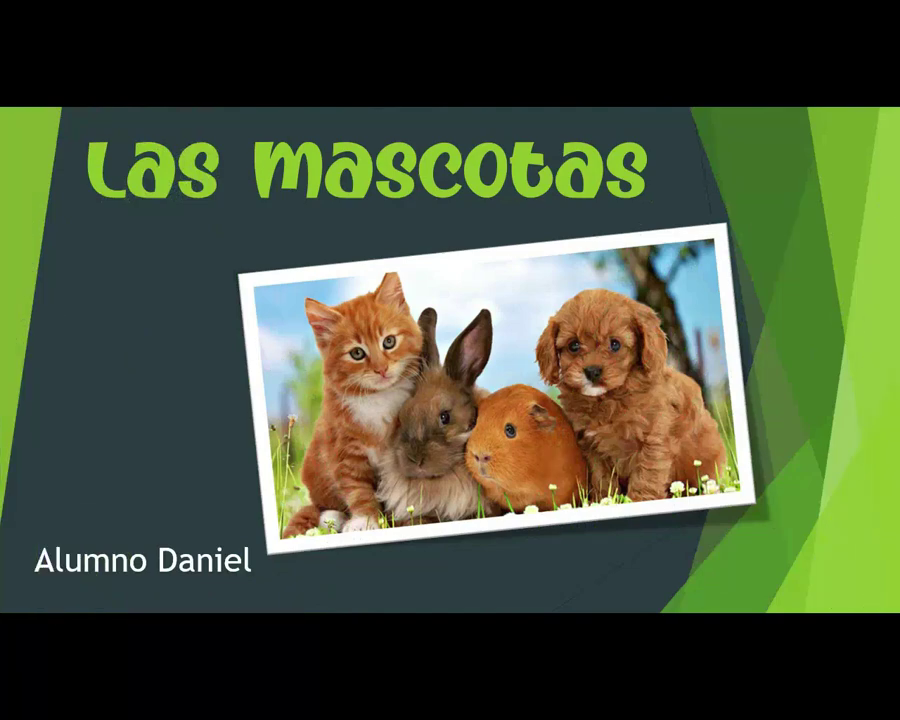
pyautogui.press('Escape')
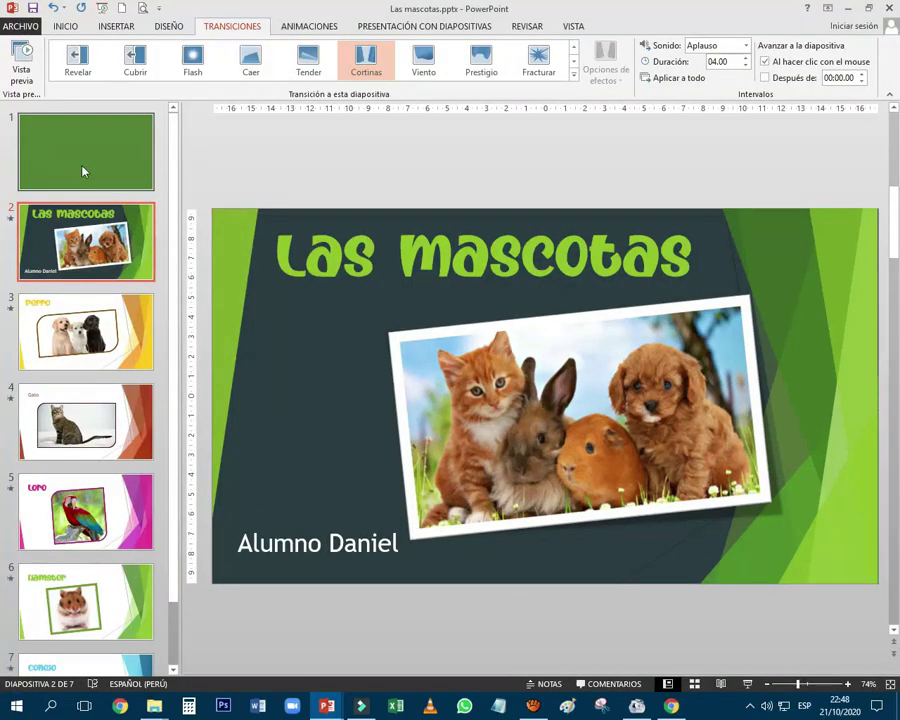
pyautogui.click(98, 154)
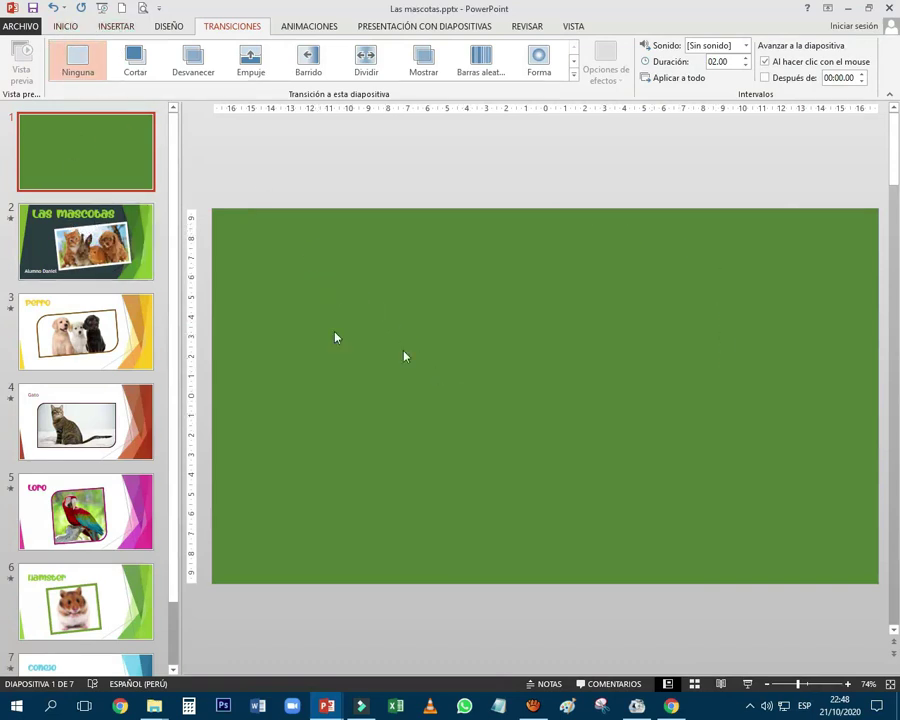
# - Insert orange-outline WordArt on slide 1 reading COMPUTACIÓN
pyautogui.click(66, 26)
pyautogui.click(372, 179)
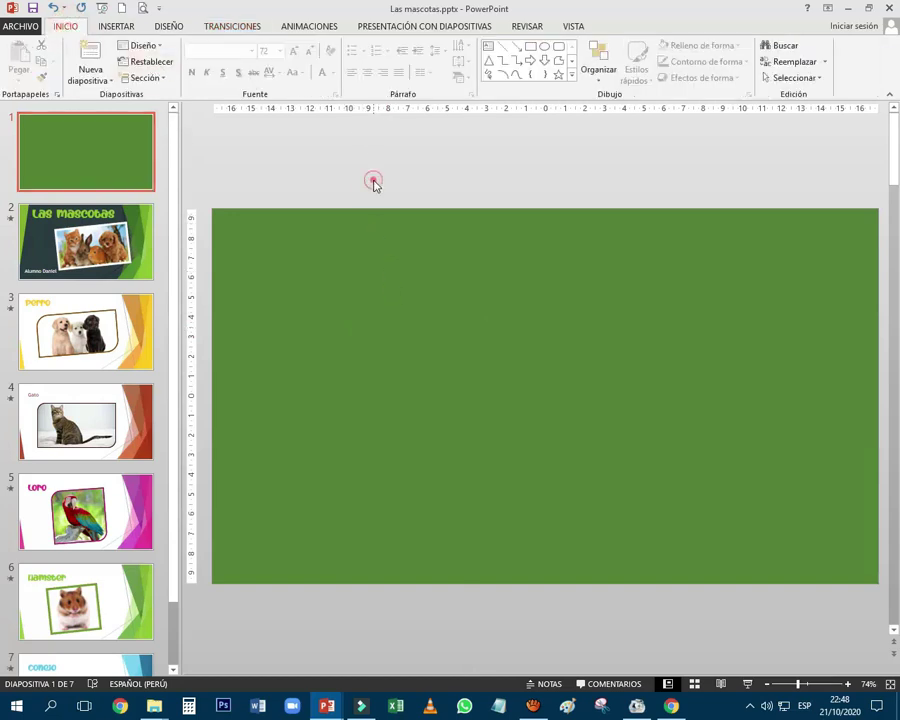
pyautogui.click(112, 27)
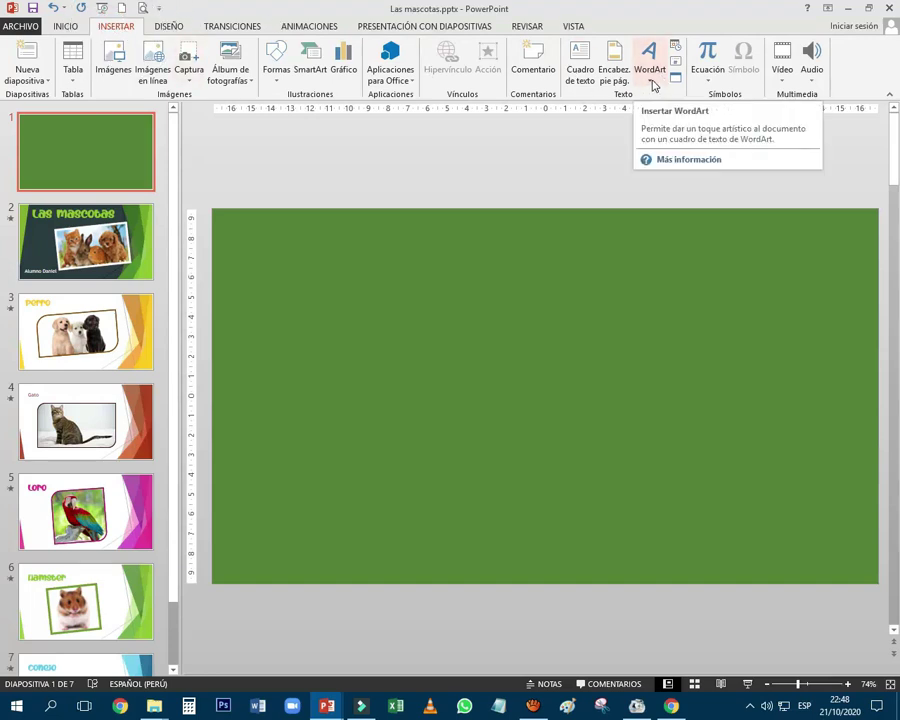
pyautogui.click(652, 80)
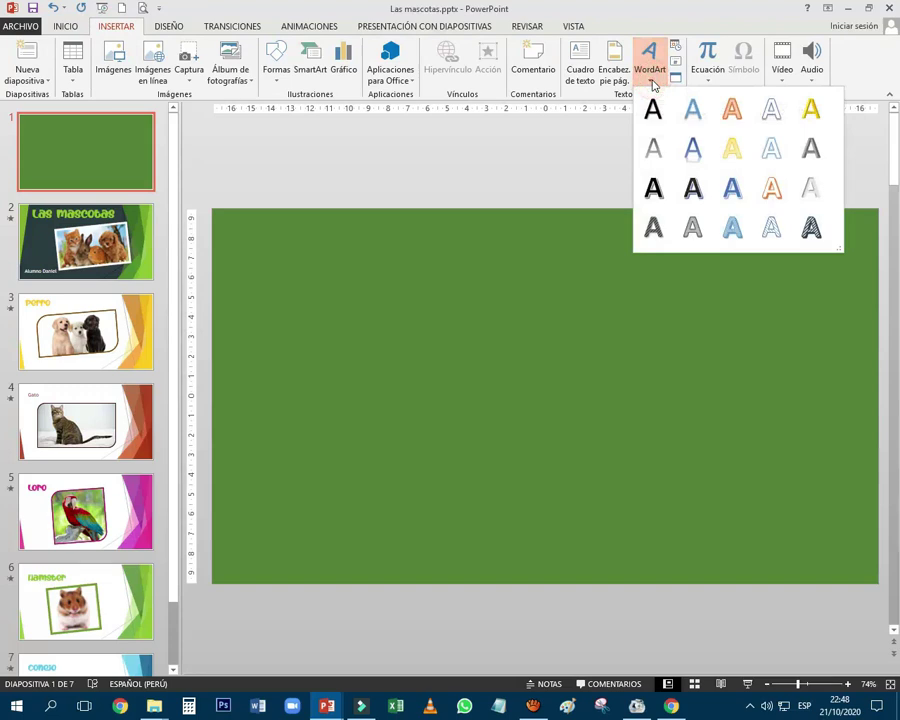
pyautogui.click(776, 189)
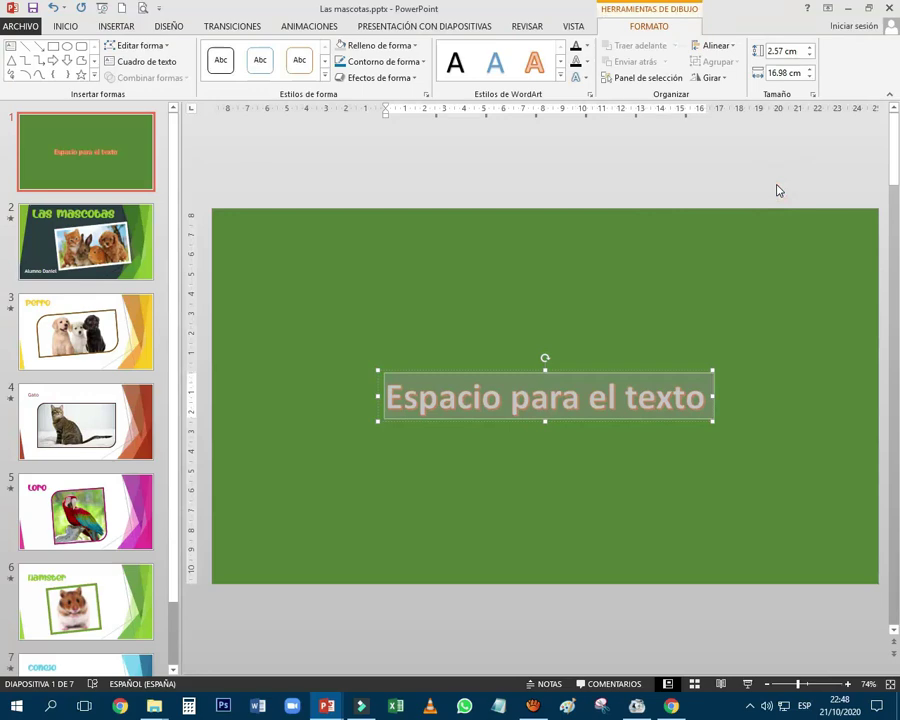
pyautogui.write('cOMPU')
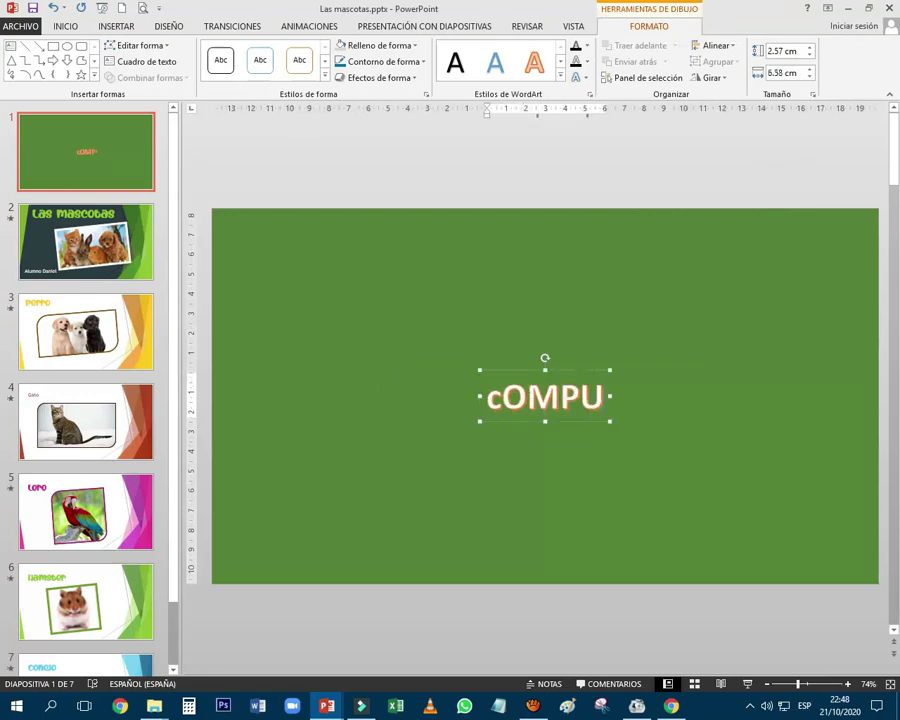
pyautogui.write('TACIÓN')
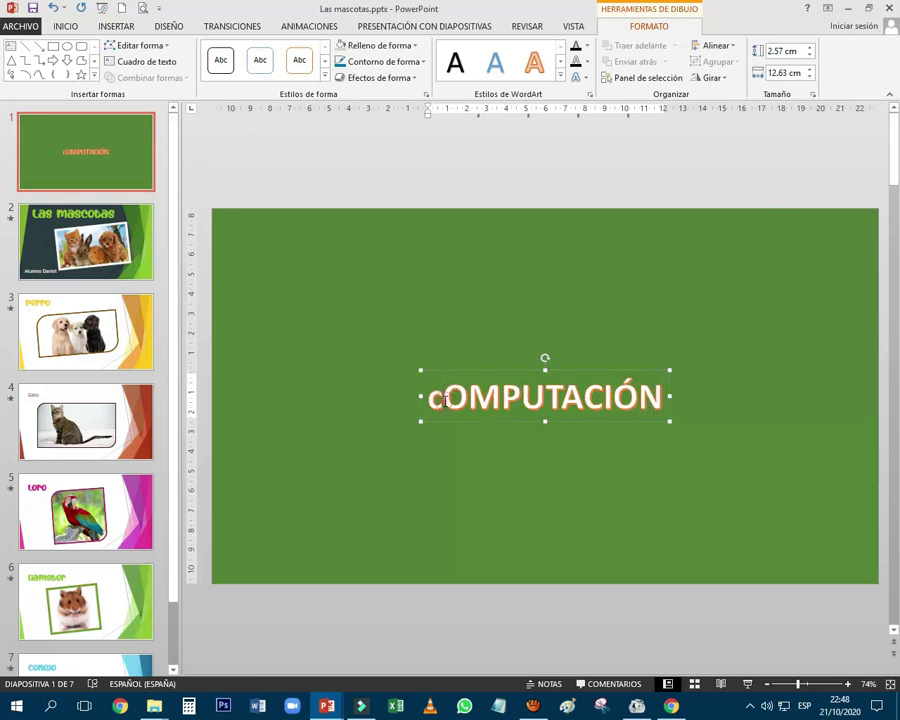
pyautogui.press('BackSpace')
pyautogui.write('C')
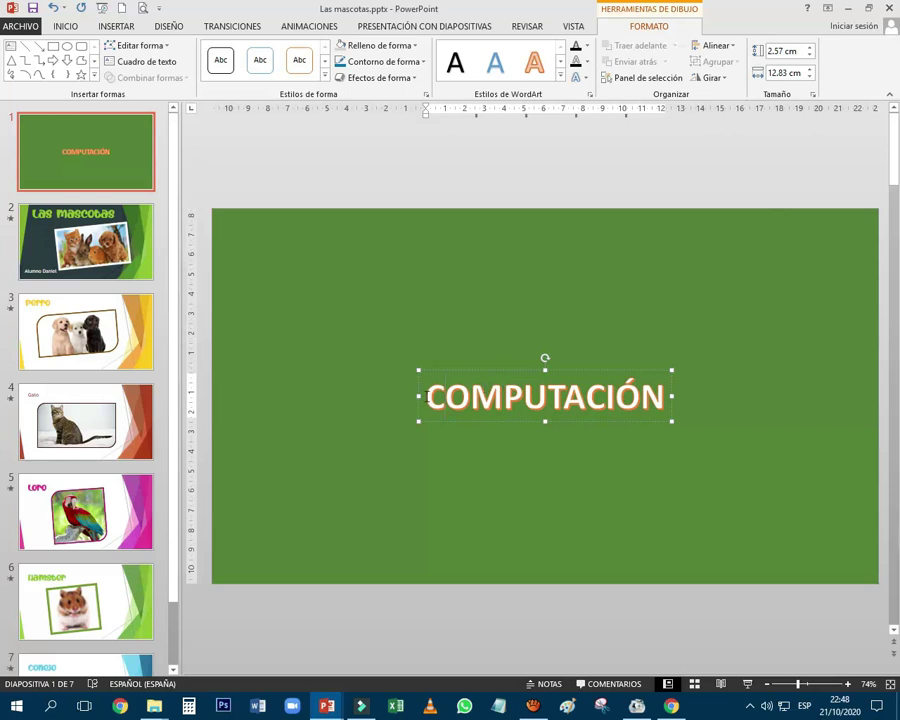
# - Enlarge the COMPUTACIÓN WordArt text to size 115
pyautogui.moveTo(433, 400); pyautogui.dragTo(662, 399)
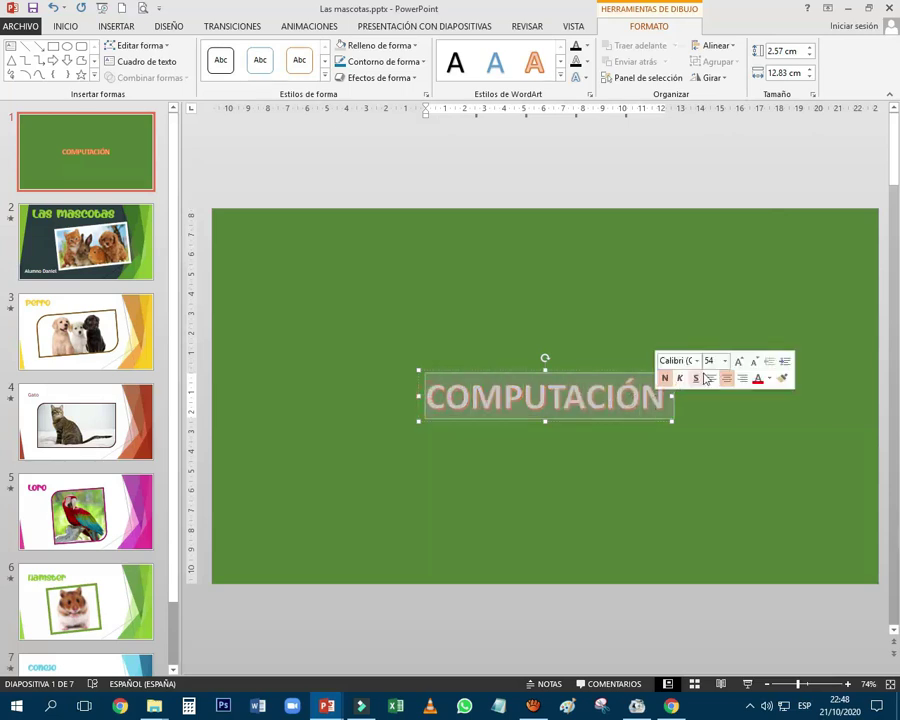
pyautogui.click(741, 362)
pyautogui.click(741, 362)
pyautogui.click(741, 362)
pyautogui.click(741, 362)
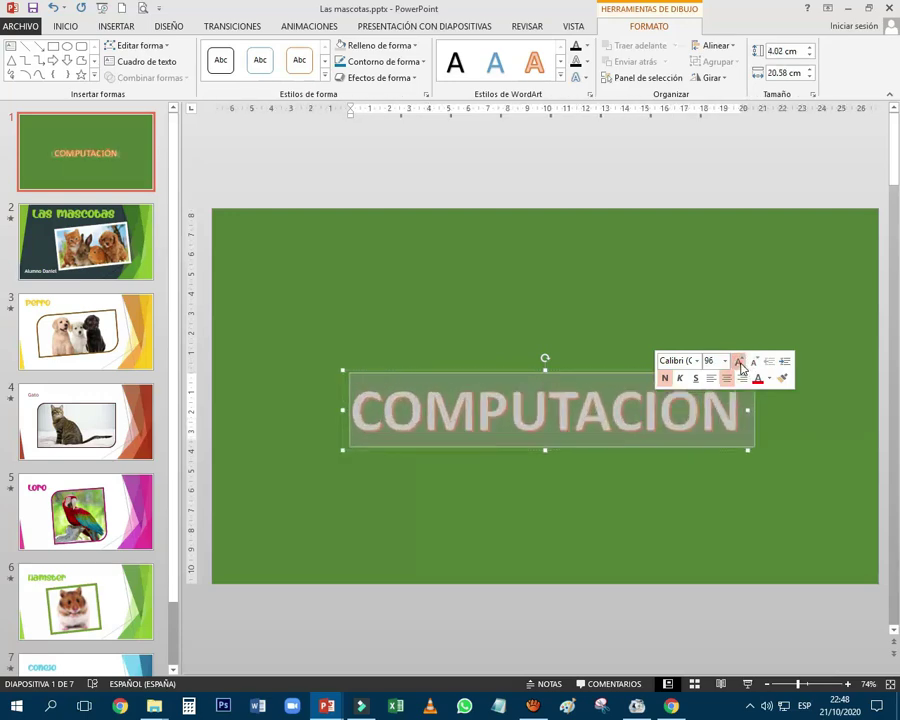
pyautogui.click(741, 362)
pyautogui.click(741, 362)
pyautogui.click(741, 362)
pyautogui.click(752, 362)
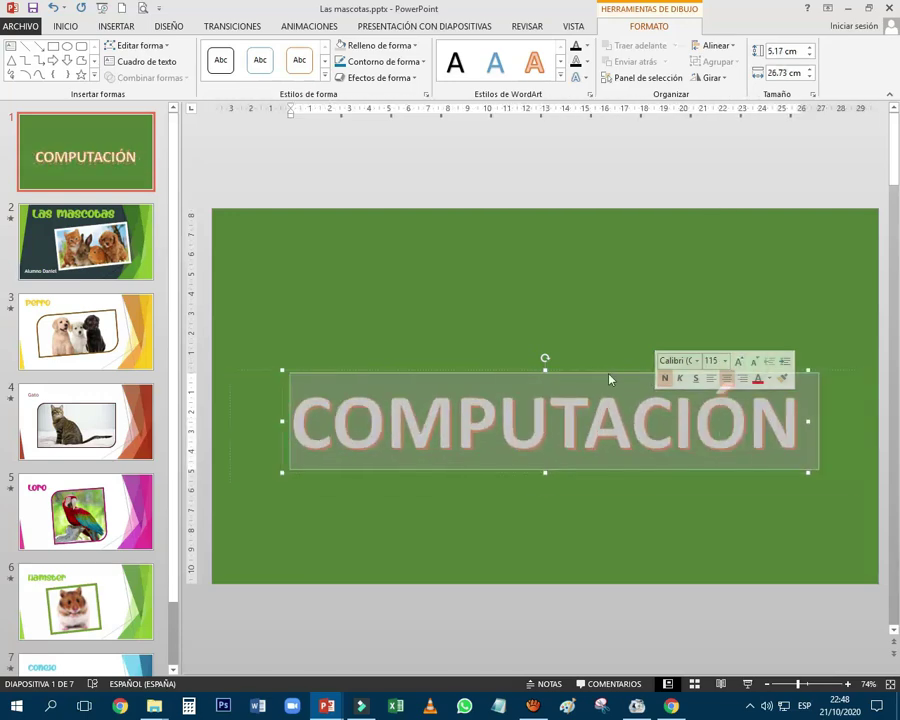
pyautogui.click(600, 350)
pyautogui.click(600, 348)
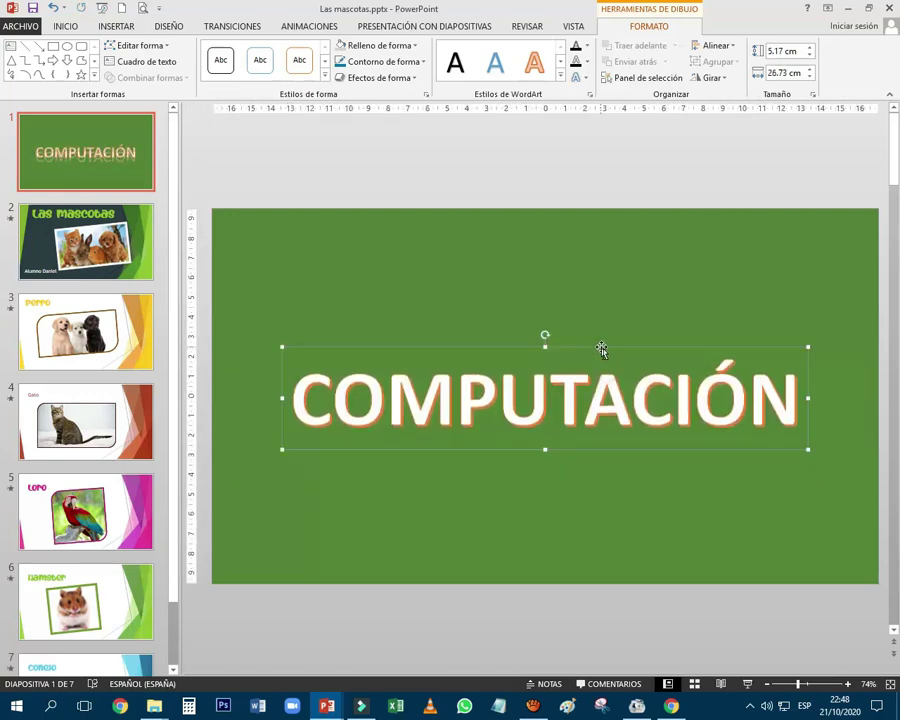
pyautogui.moveTo(292, 410); pyautogui.dragTo(787, 409)
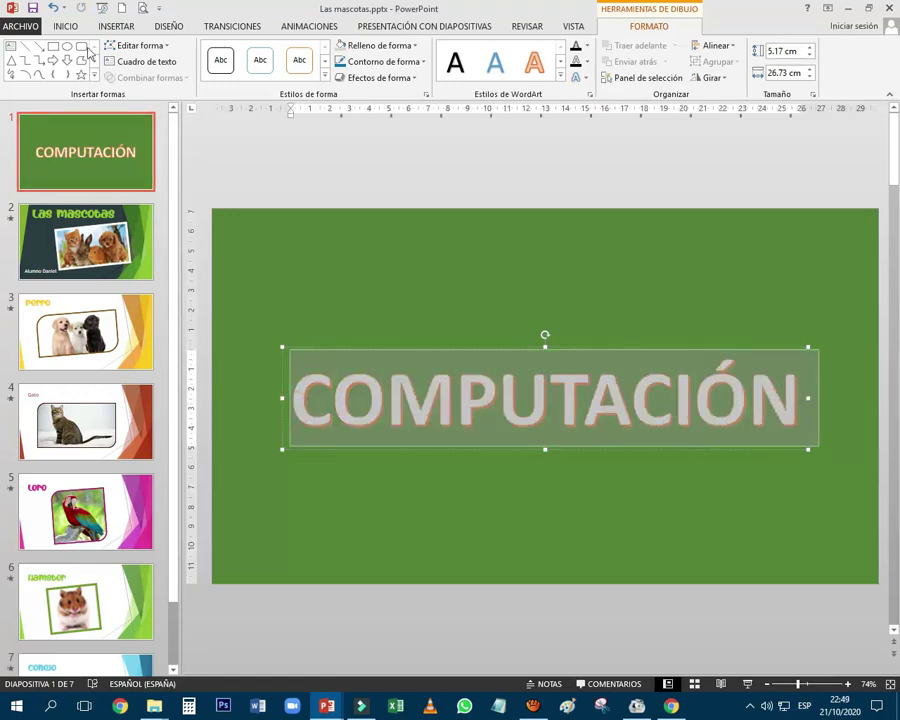
# - Set the COMPUTACIÓN title to the Apocalypse Grunge font at size 138
pyautogui.click(60, 25)
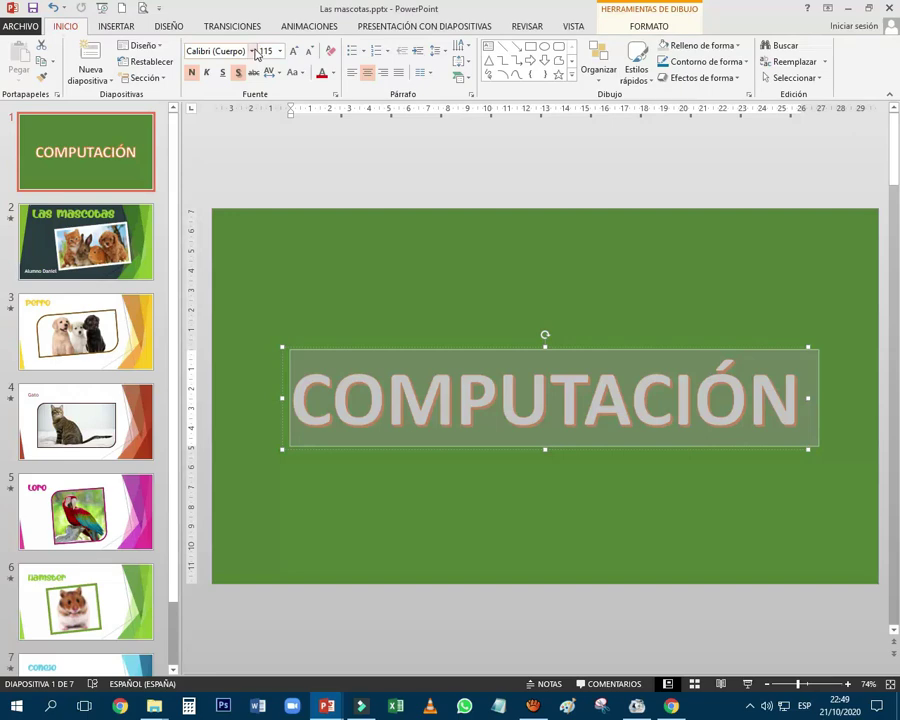
pyautogui.click(252, 50)
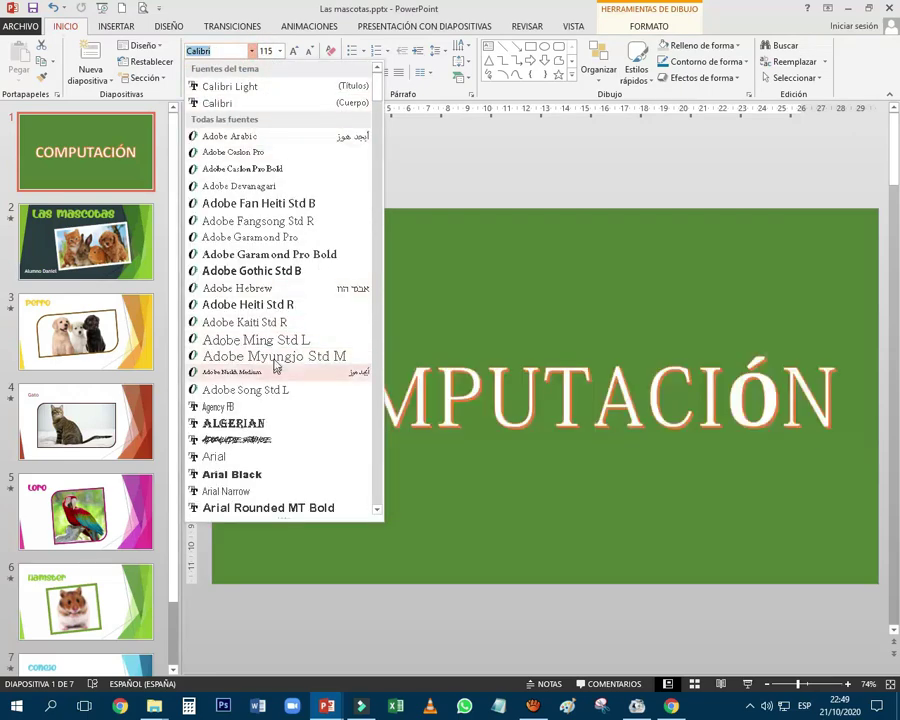
pyautogui.click(258, 440)
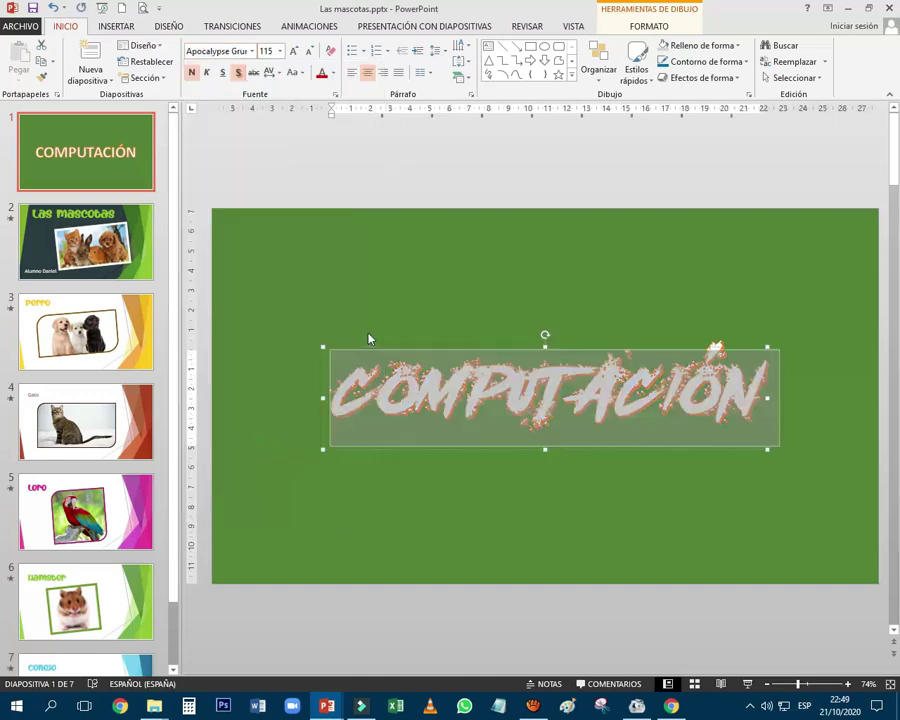
pyautogui.click(294, 51)
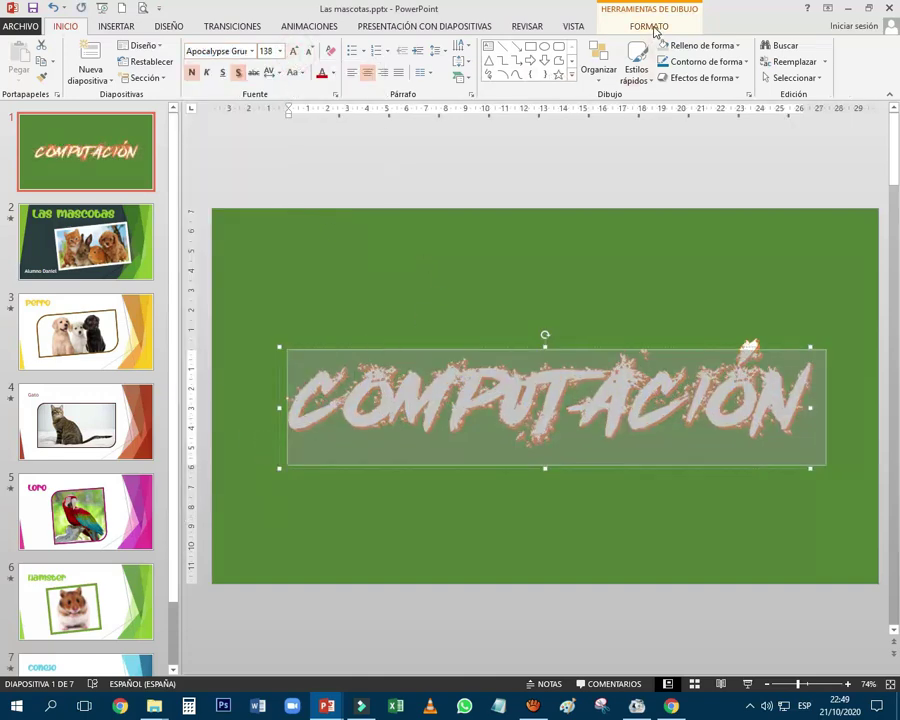
# - Apply the first Warp transform and a yellow glow to the title
pyautogui.click(652, 27)
pyautogui.click(580, 77)
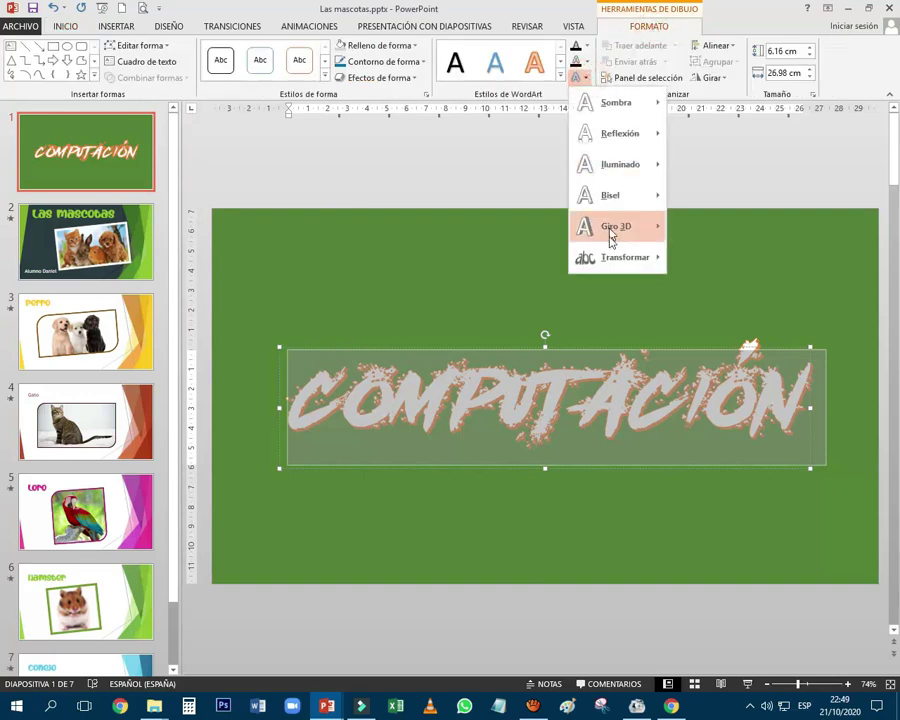
pyautogui.moveTo(617, 257)
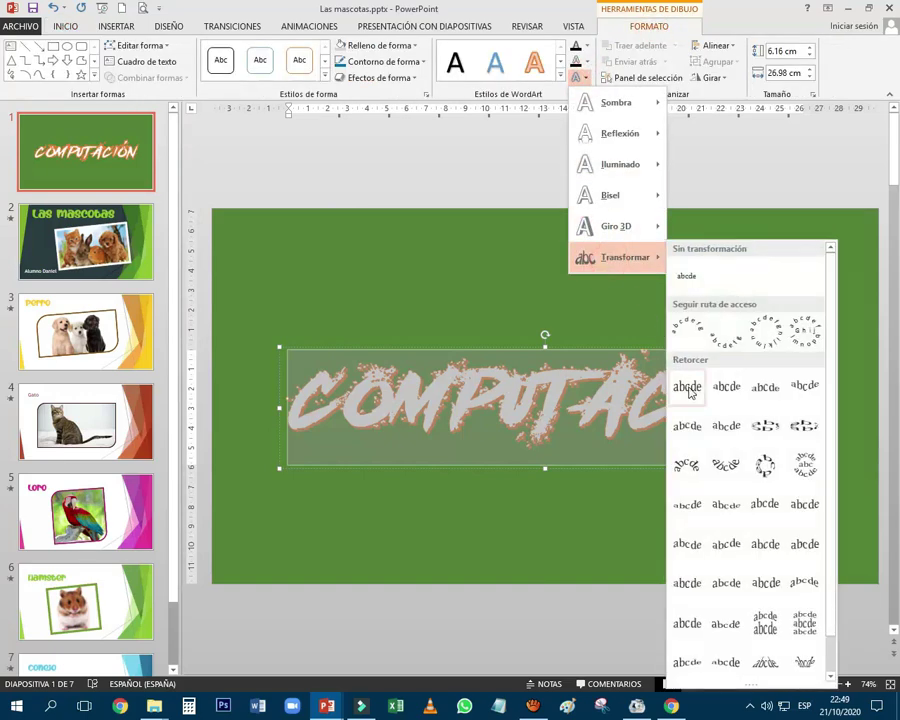
pyautogui.click(688, 392)
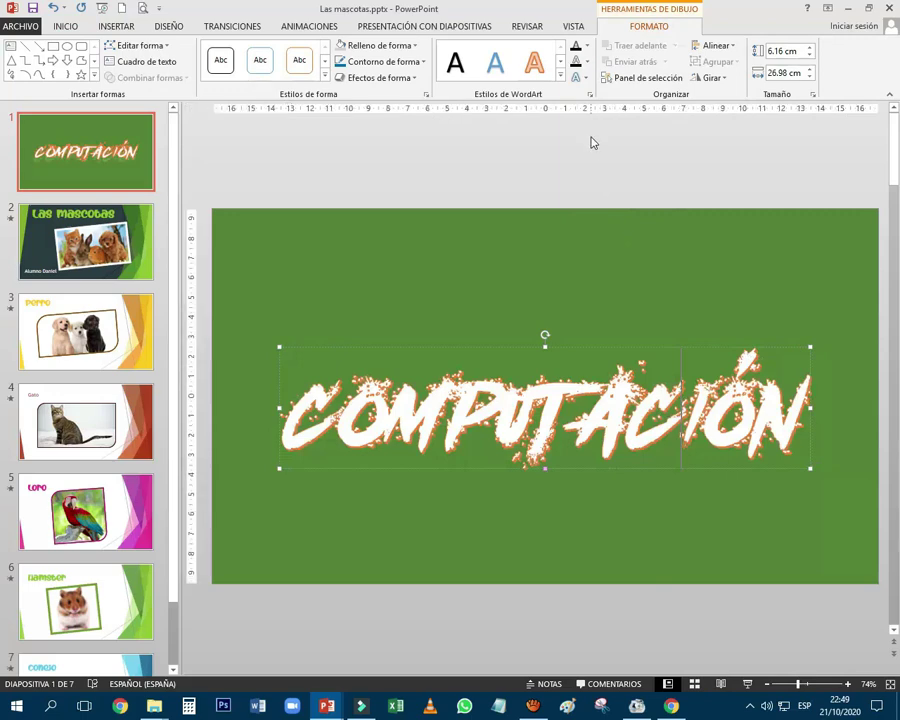
pyautogui.click(579, 77)
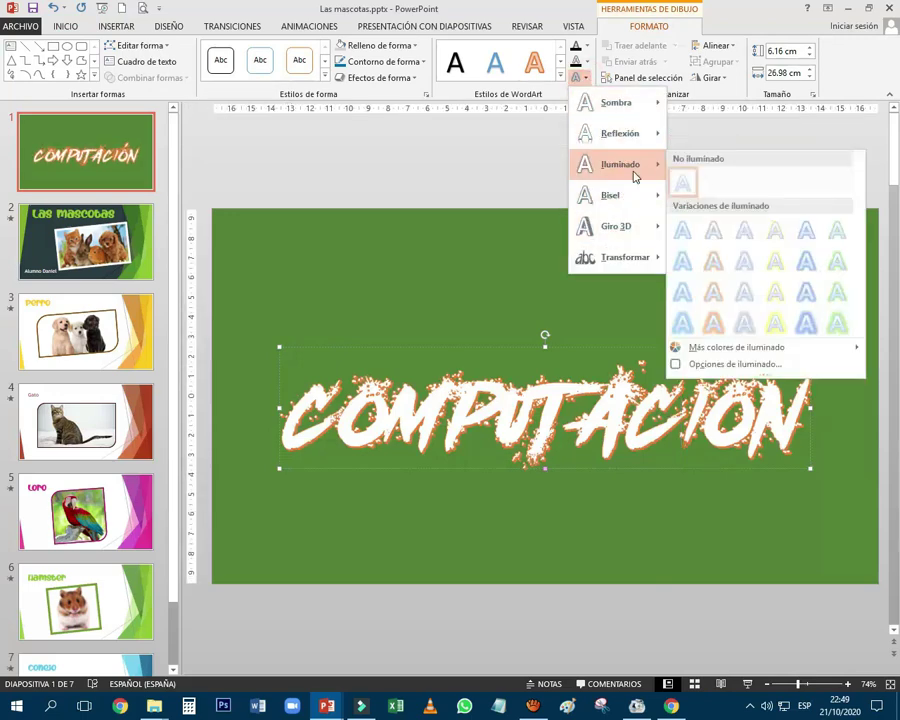
pyautogui.moveTo(618, 164)
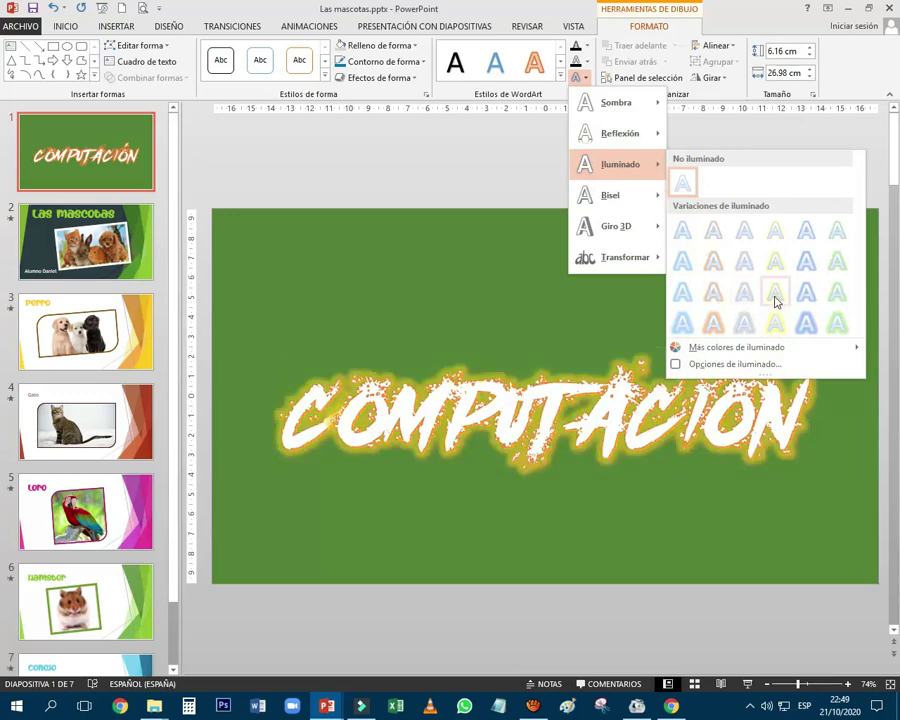
pyautogui.click(776, 301)
pyautogui.click(750, 253)
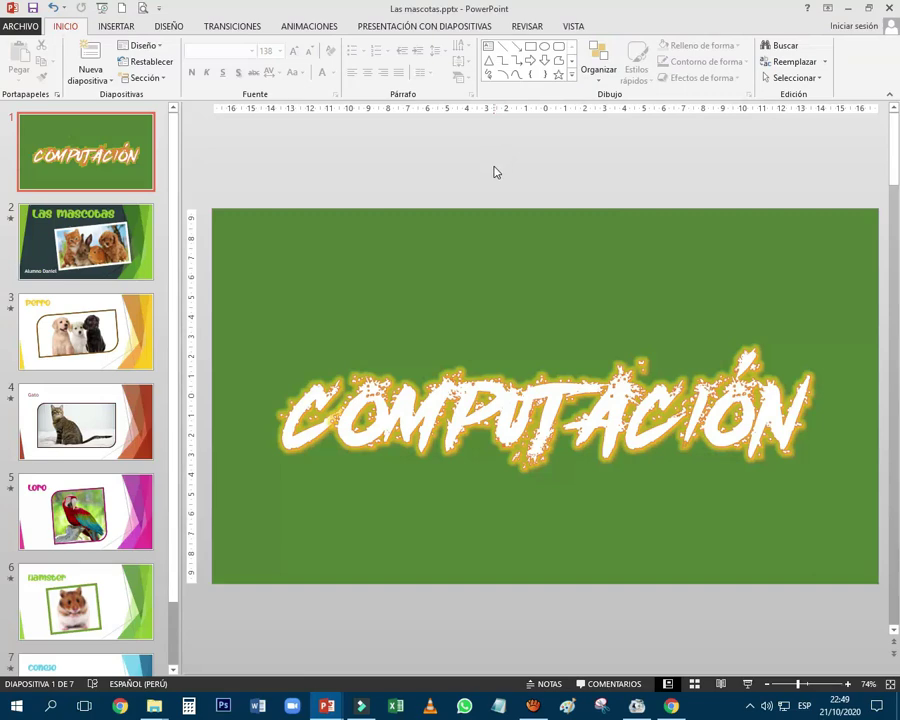
# - Run the slideshow from the start, advancing through Perro, Gato and Loro to Hamster
pyautogui.click(139, 239)
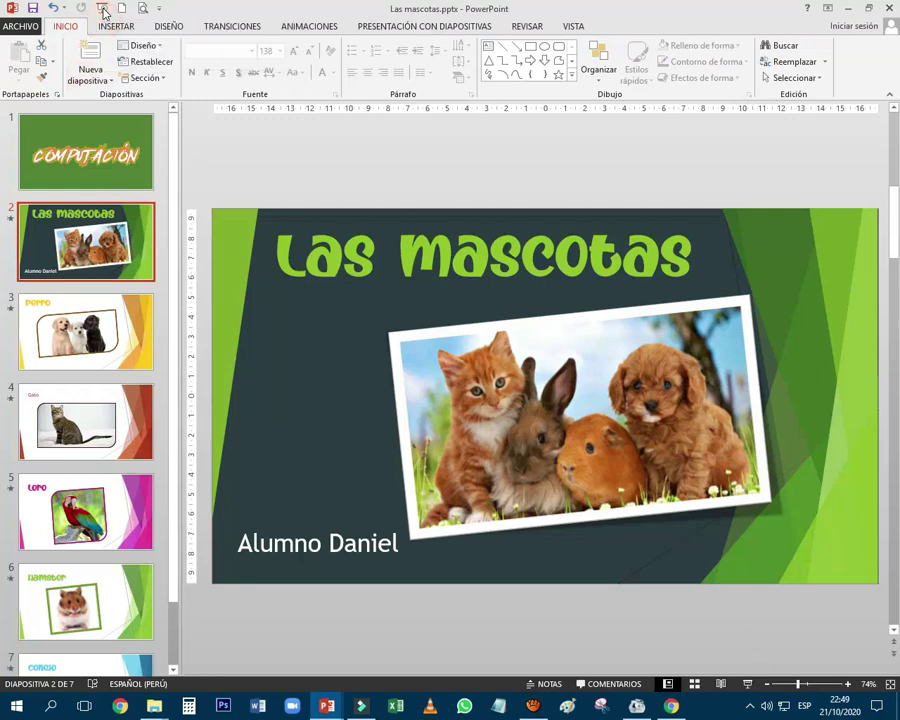
pyautogui.click(103, 10)
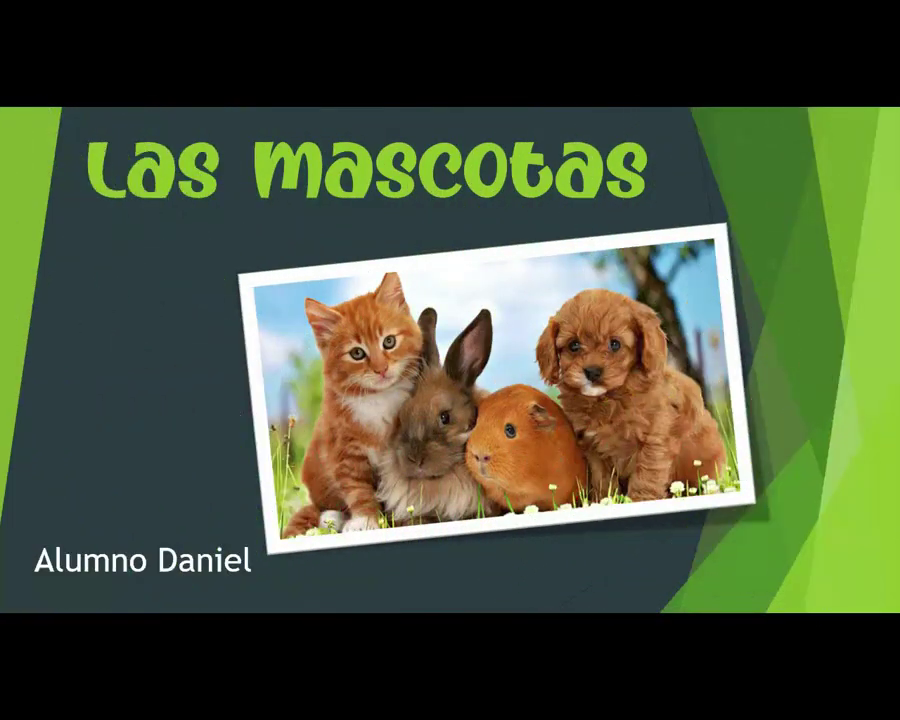
pyautogui.press('Right')
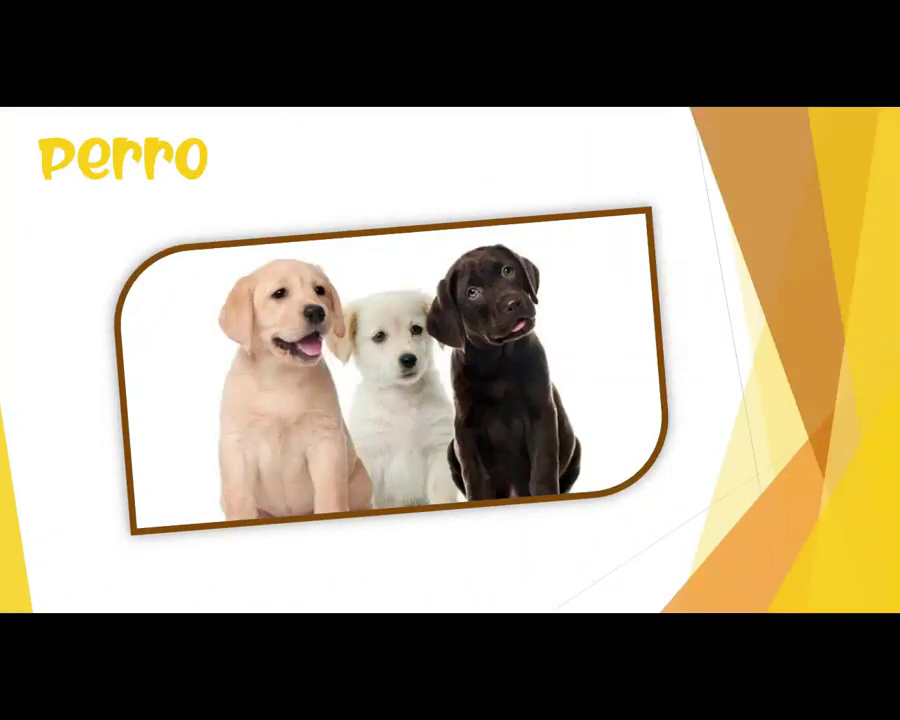
pyautogui.press('Right')
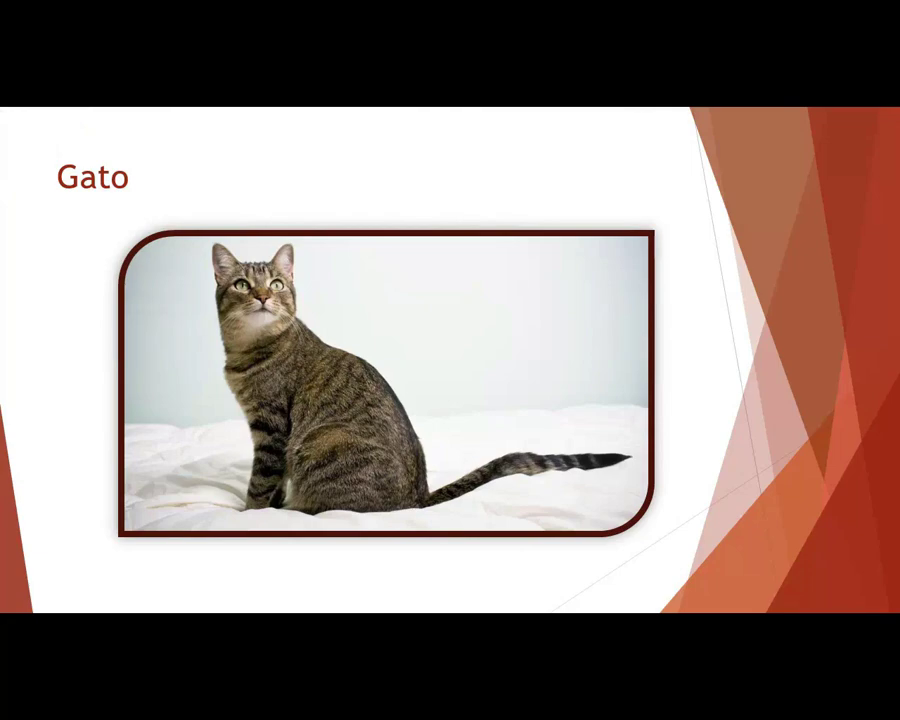
pyautogui.press('Right')
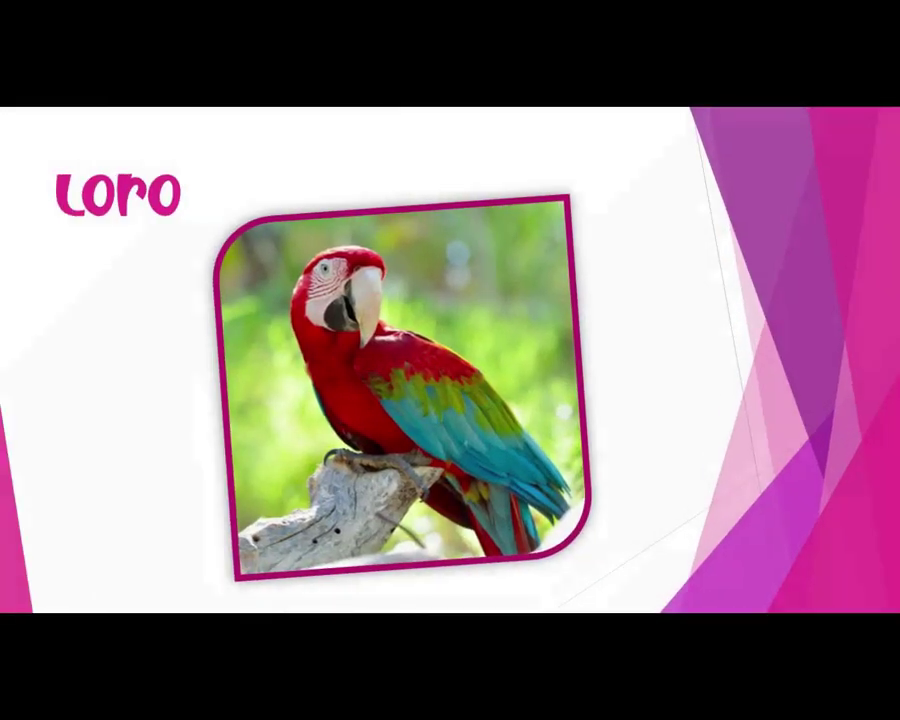
pyautogui.press('Right')
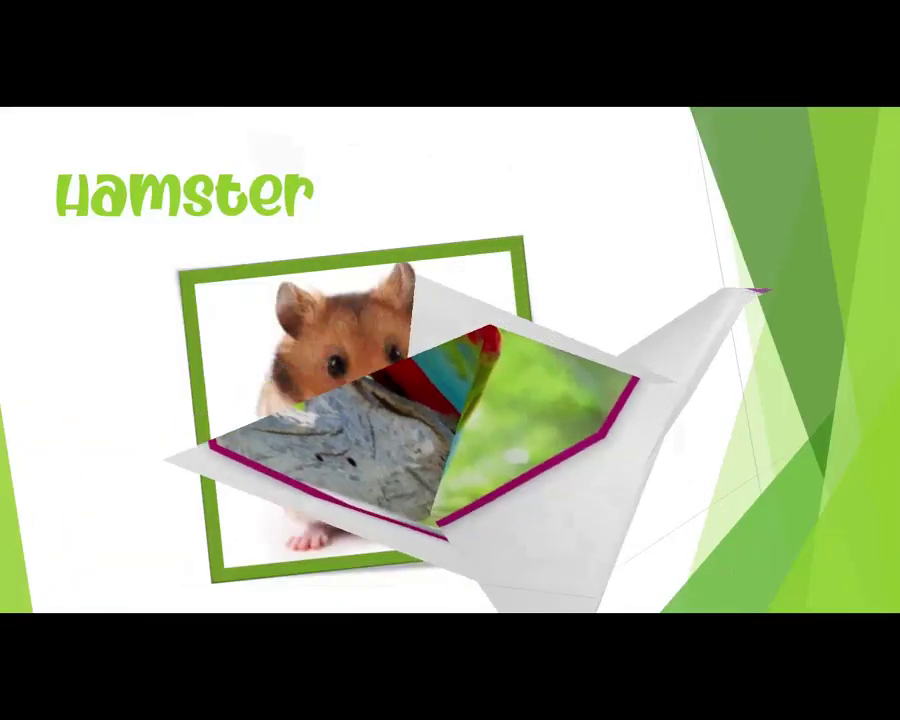